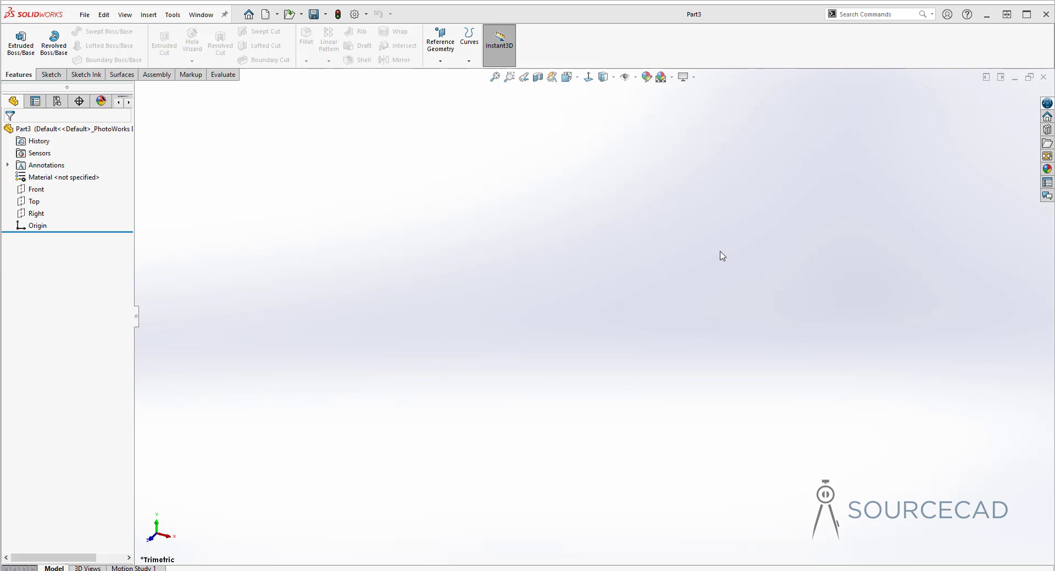
Step: Start a new sketch on the Front plane
left_click(51, 74)
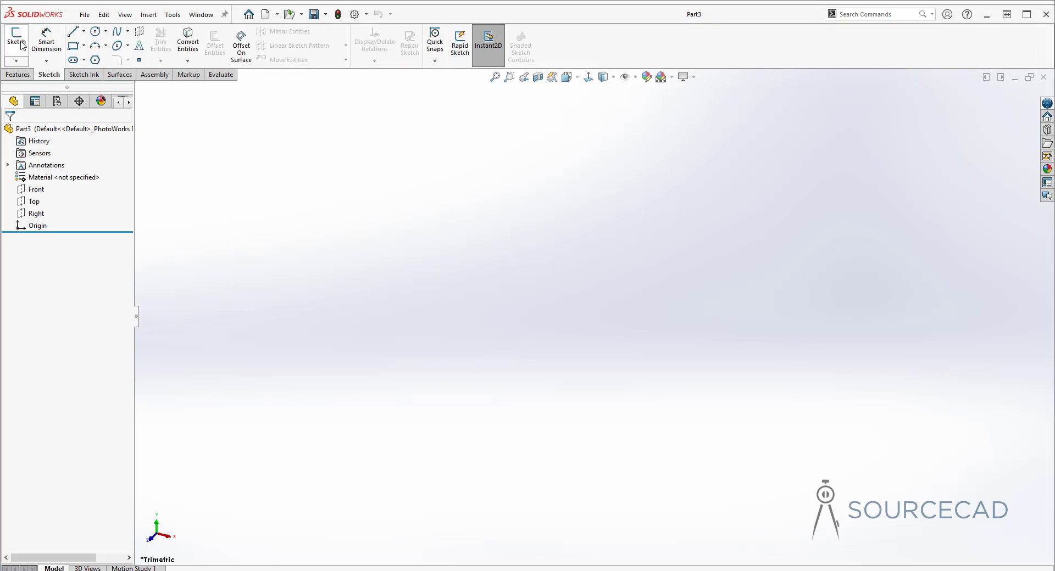
left_click(21, 44)
left_click(532, 201)
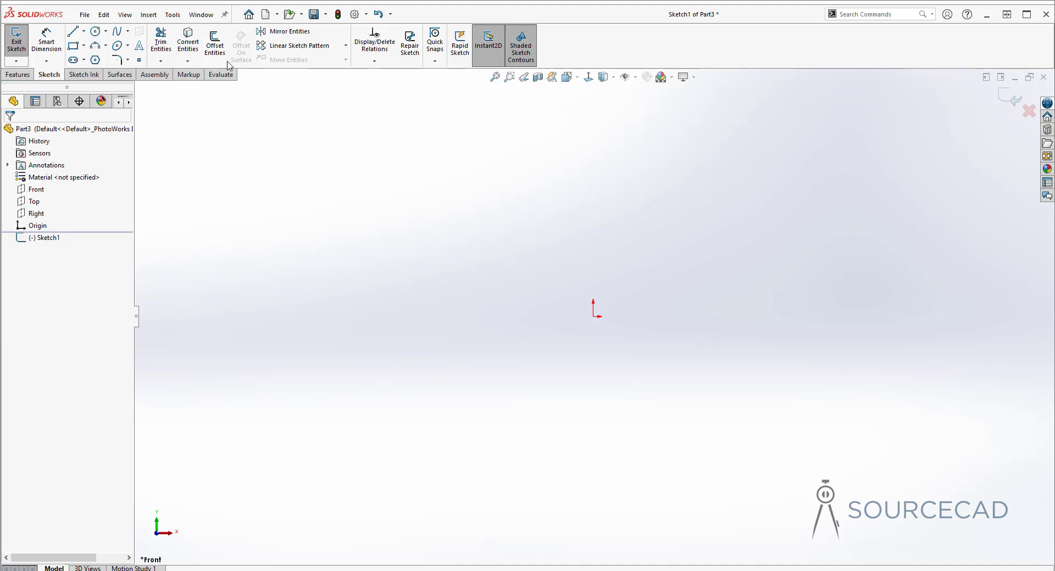
Step: Insert the Edison bulb image from the Desktop into the sketch as a sketch picture
left_click(149, 14)
mouse_move(172, 18)
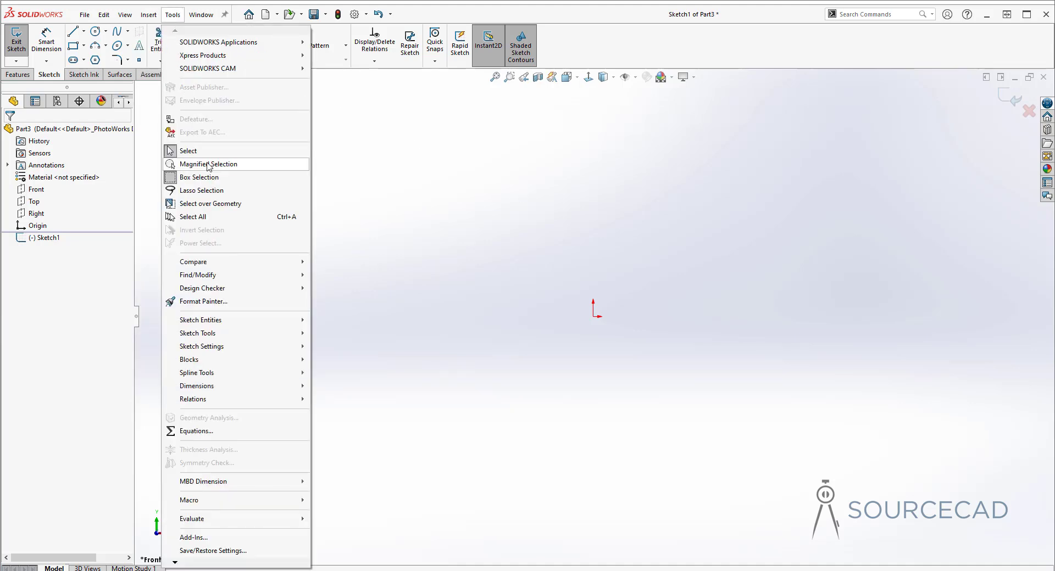
mouse_move(302, 333)
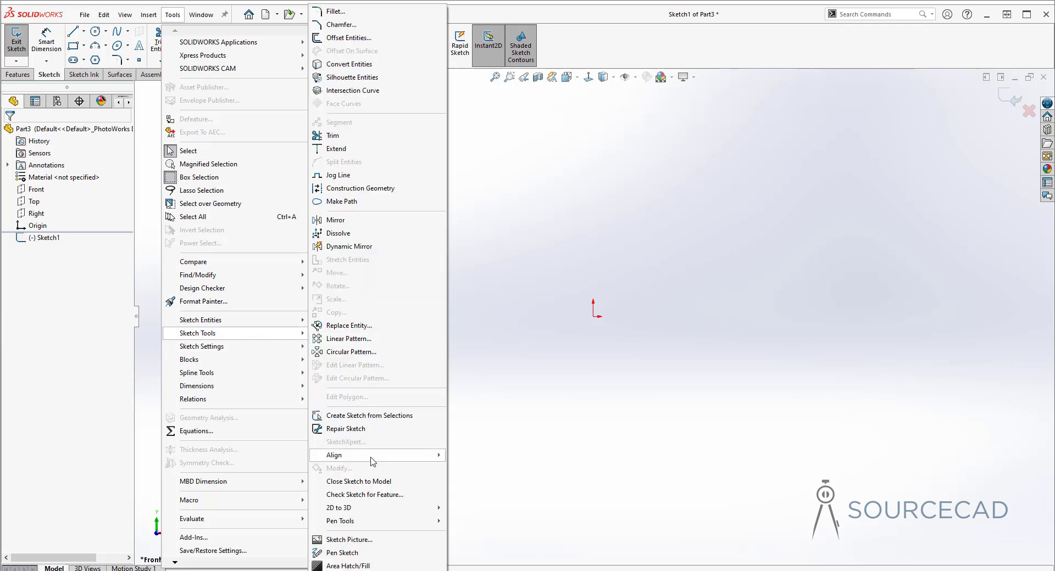
left_click(373, 540)
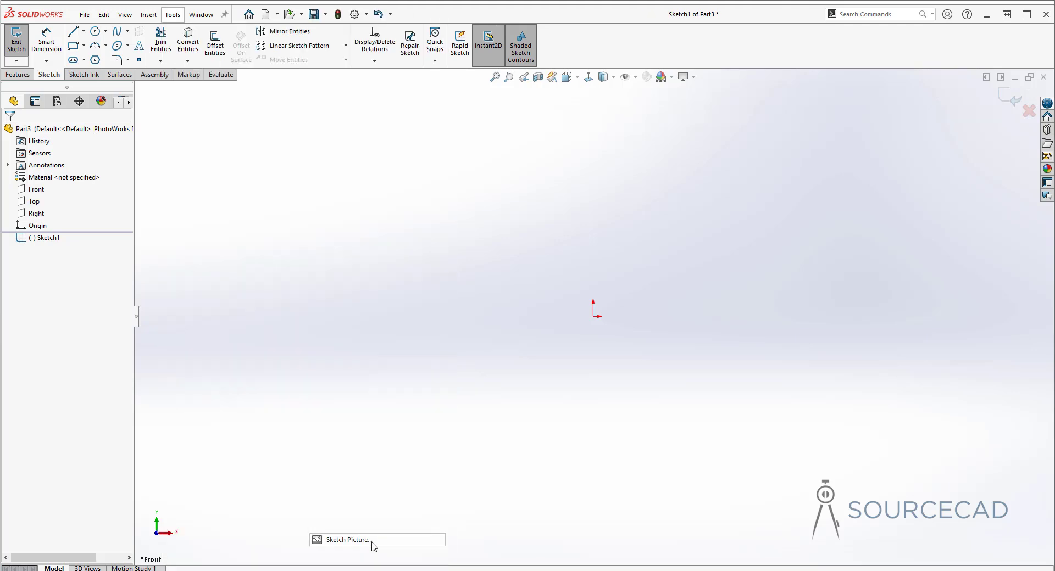
left_click(188, 171)
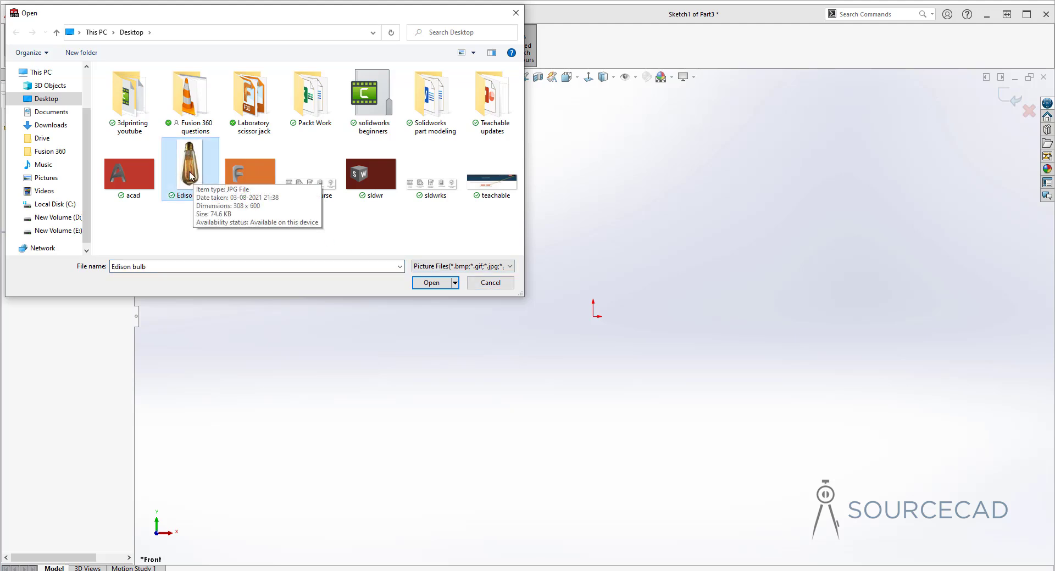
left_click(431, 283)
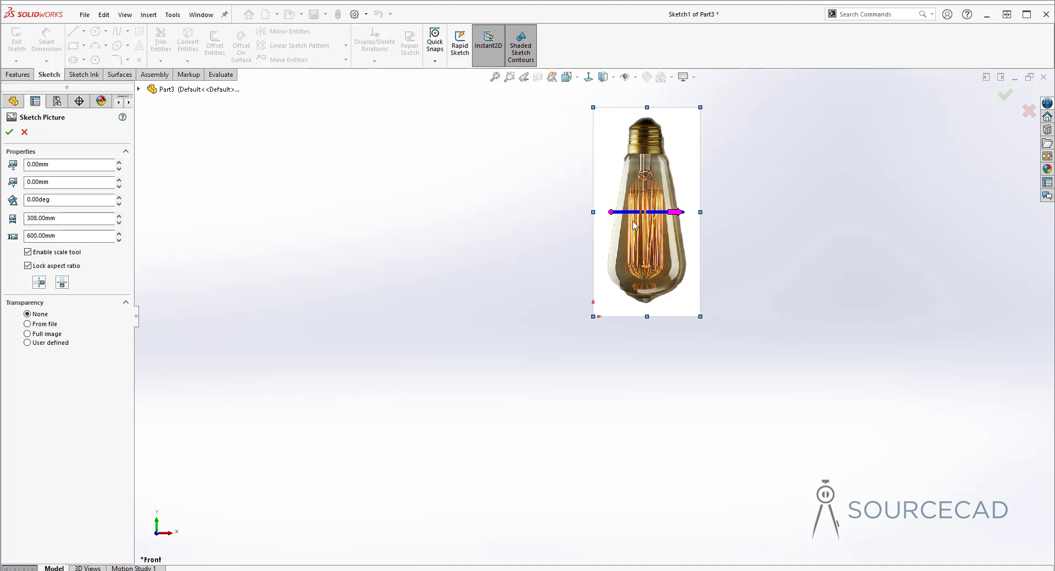
Step: Scale the picture so the glass from cap edge to bottom tip is 150 mm, and place the centre of the cap's lower edge on the origin
mouse_move(636, 215)
left_mouse_down()
mouse_move(634, 204)
mouse_move(631, 239)
mouse_move(643, 179)
left_mouse_up()
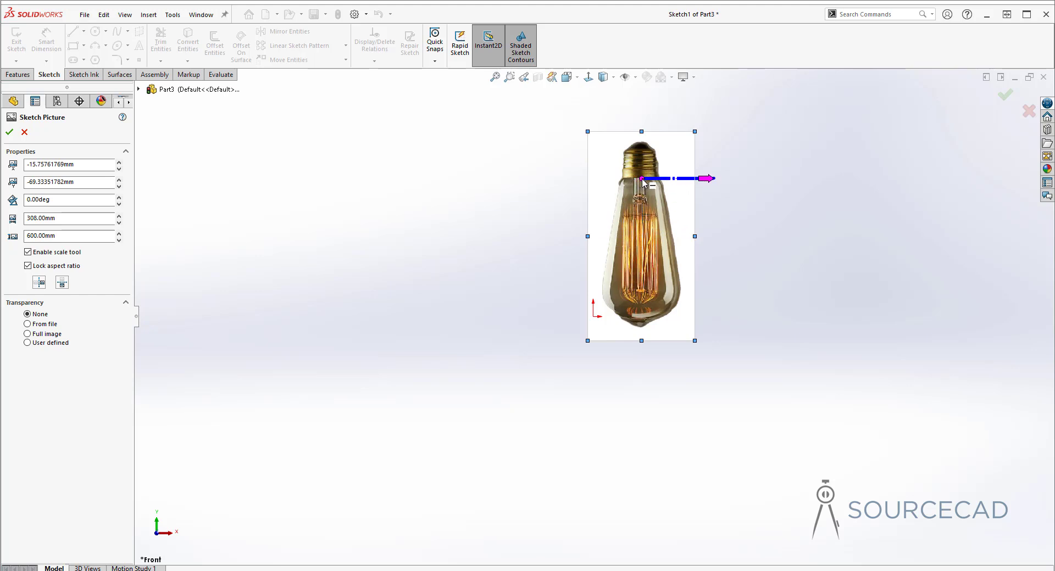
left_click_drag(712, 183, 640, 331)
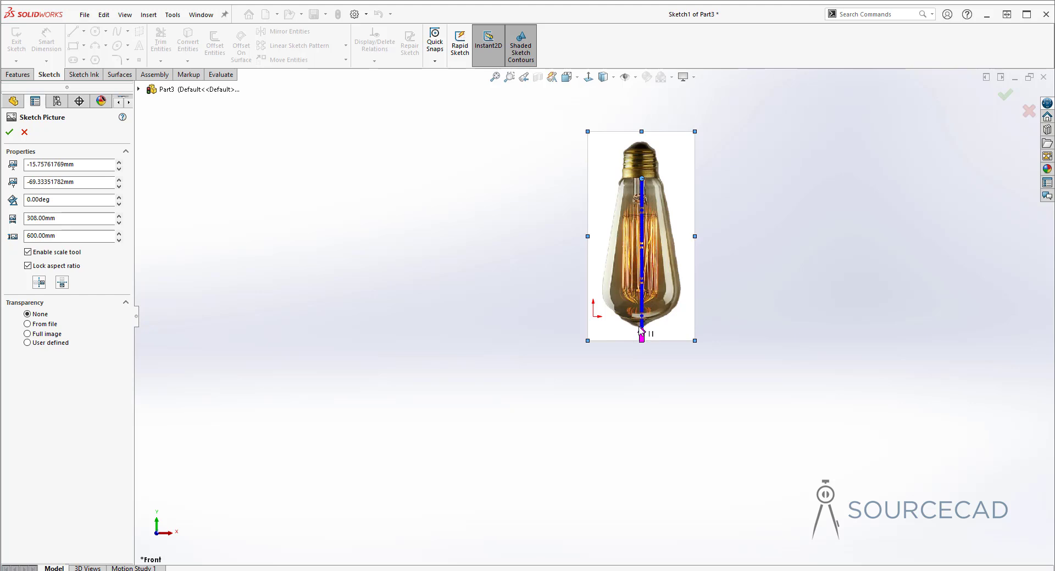
left_click_drag(637, 219, 761, 222)
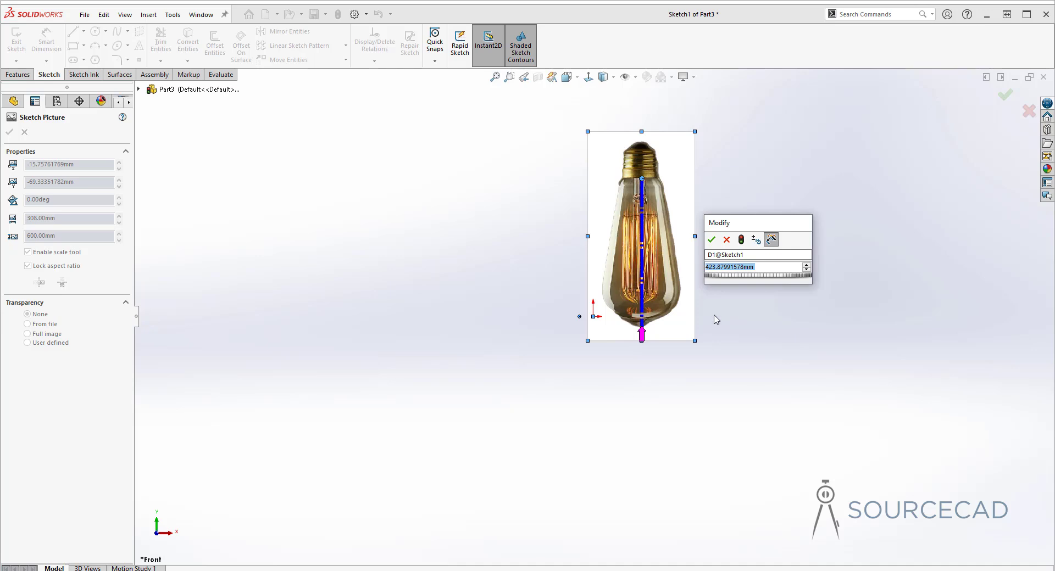
type("150")
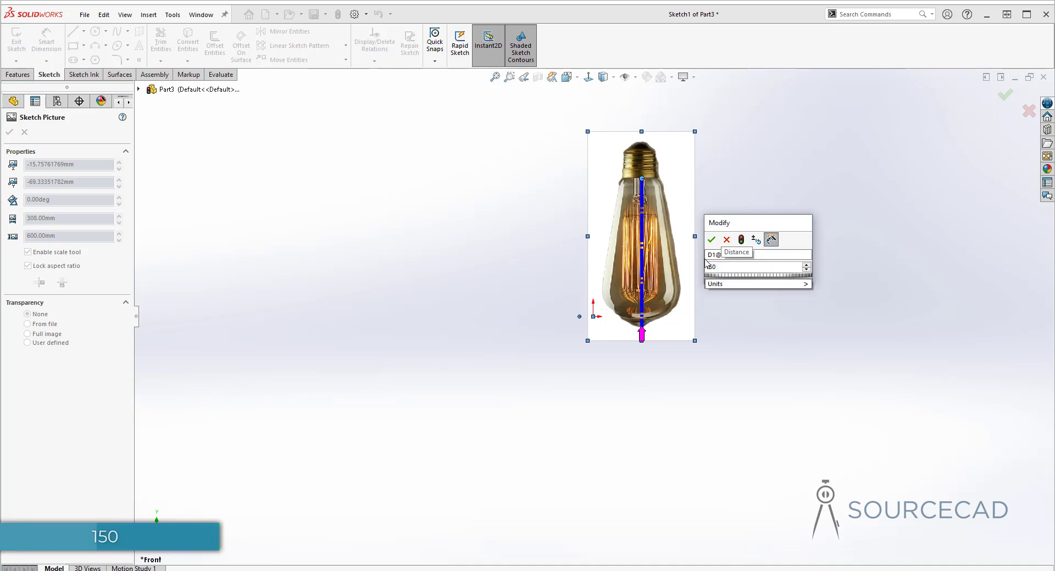
key("Return")
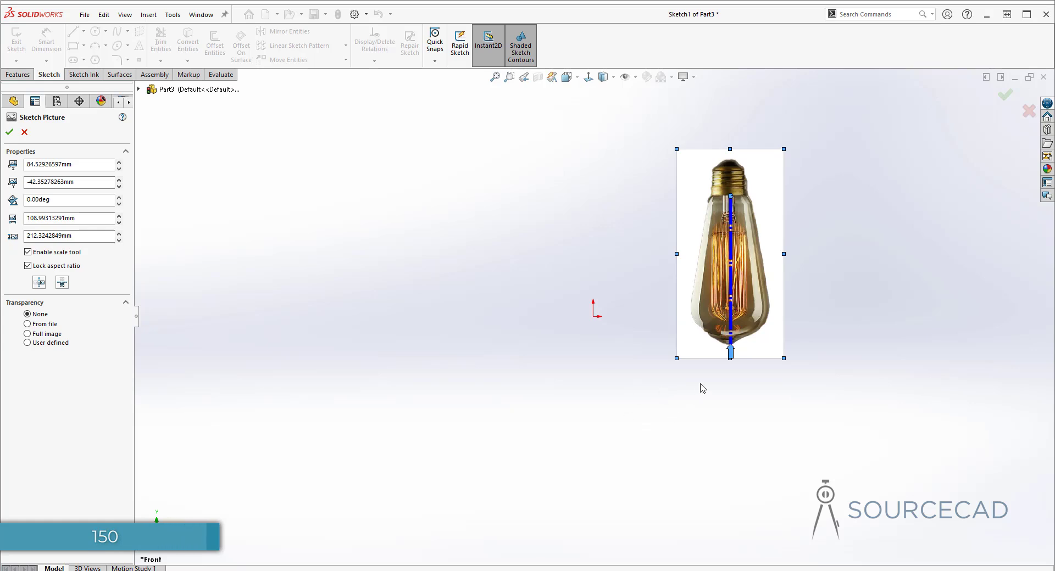
mouse_move(760, 327)
left_mouse_down()
mouse_move(717, 349)
mouse_move(622, 447)
left_mouse_up()
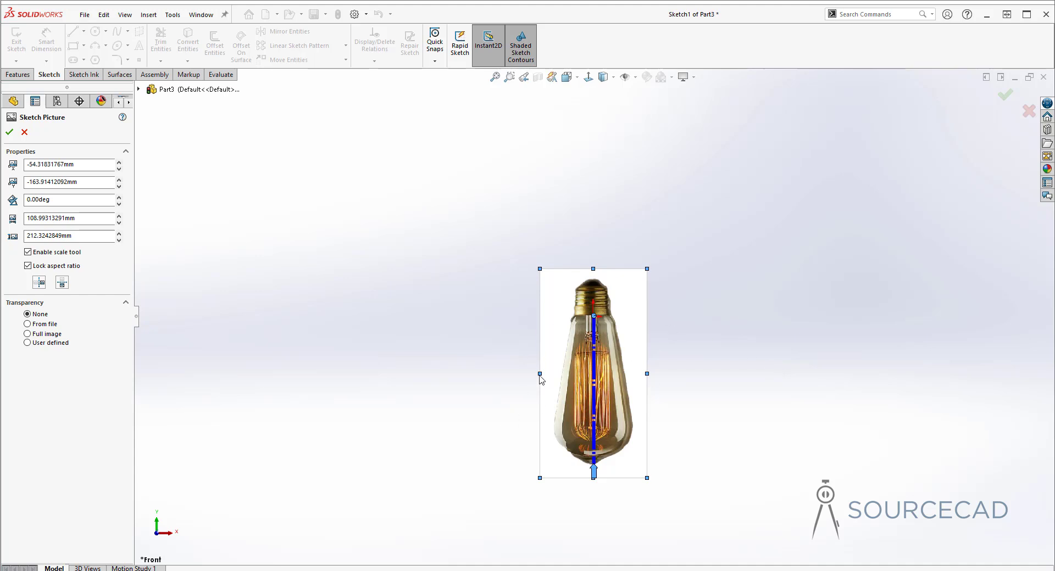
left_click(10, 132)
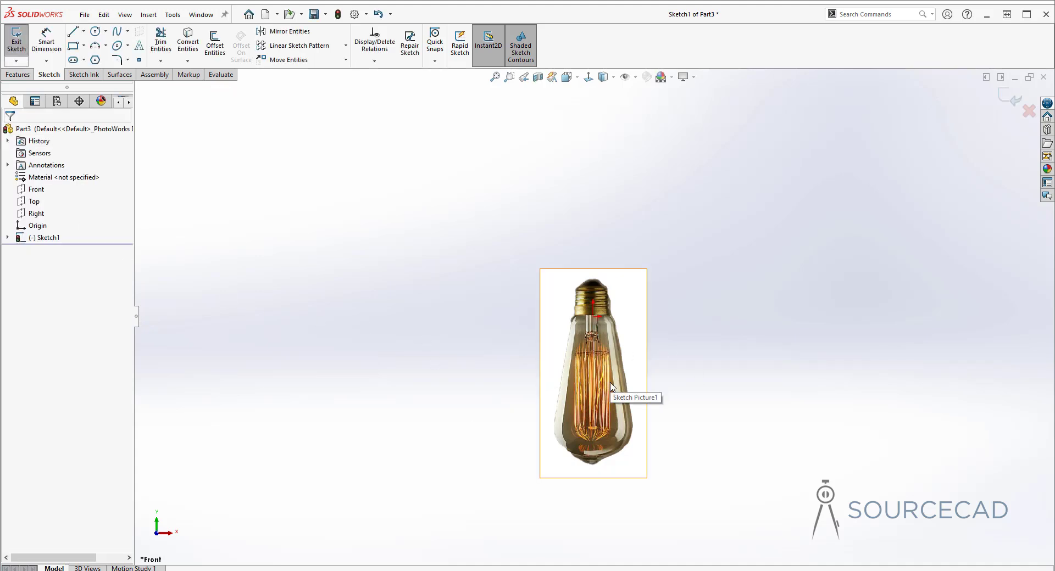
Step: Trace the bulb's right glass outline with a five-point spline from the brass cap's lower corner to the bottom tip
left_click(118, 33)
scroll(653, 263, "down", 3)
scroll(662, 248, "down", 3)
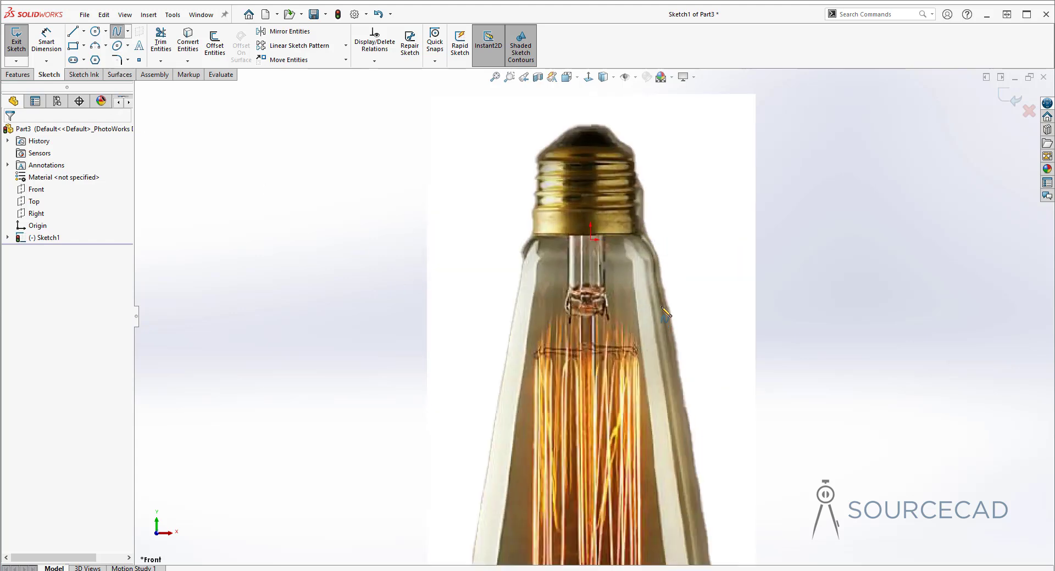
middle_click_drag(665, 312, 636, 259, "ctrl")
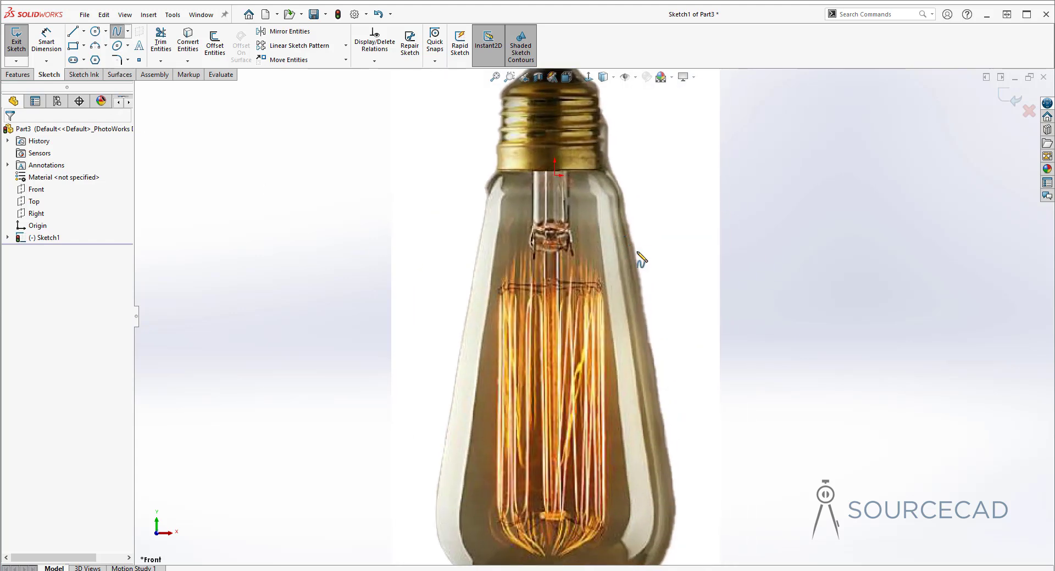
left_click(601, 170)
left_click(620, 196)
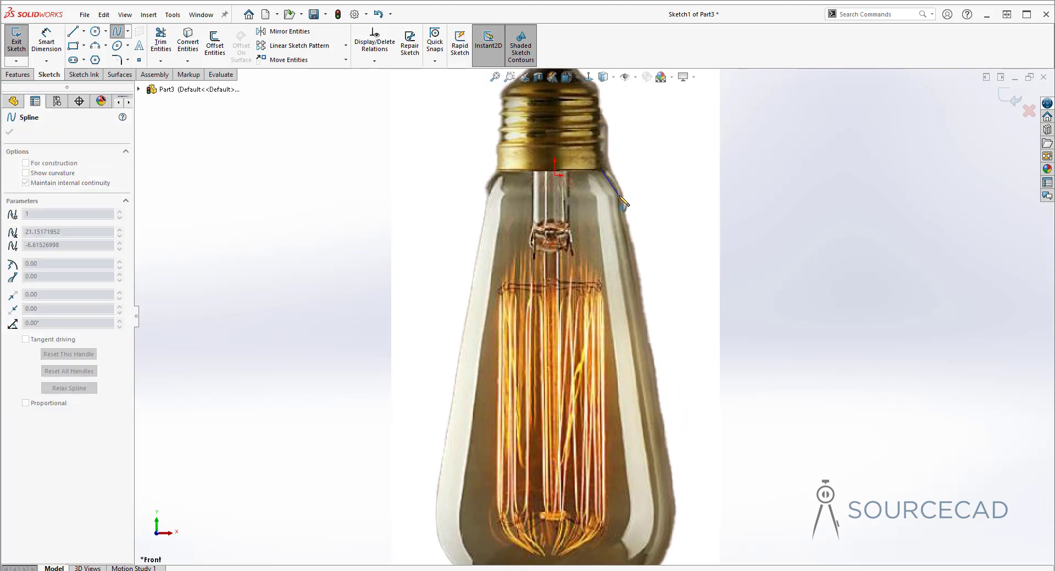
left_click(677, 514)
middle_click_drag(676, 454, 645, 349, "ctrl")
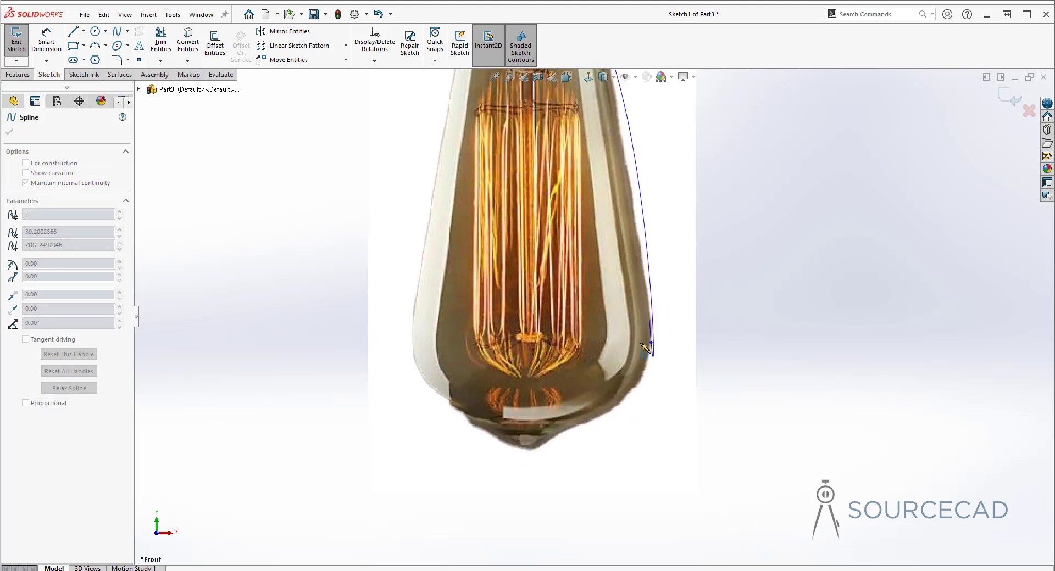
left_click(571, 427)
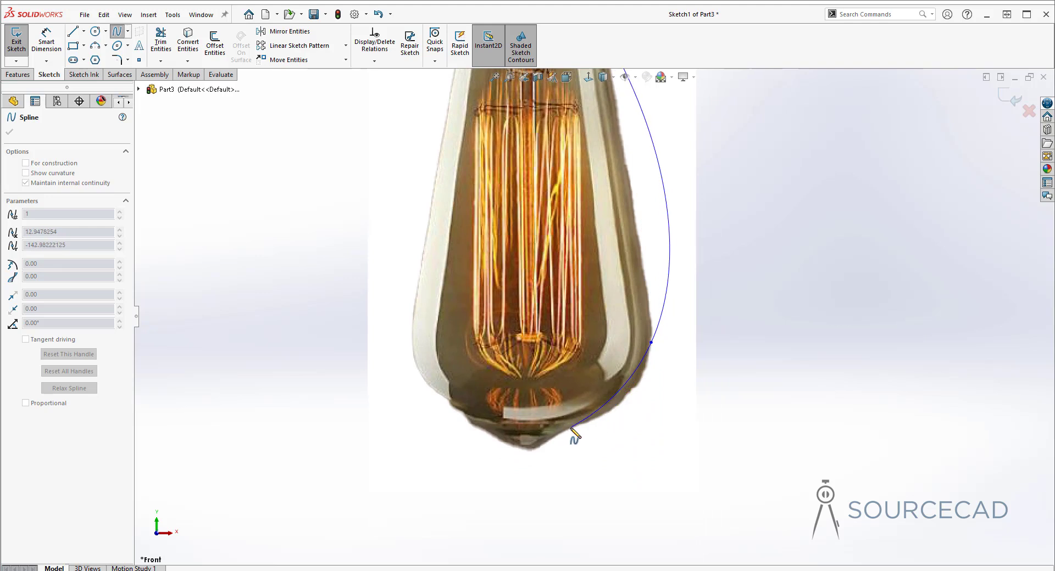
double_click(536, 449)
key("Escape")
Step: Fit the spline to the glass by rotating its tangent handles to about -68° at the upper shoulder and about -94° at the widest point
scroll(685, 325, "up", 1)
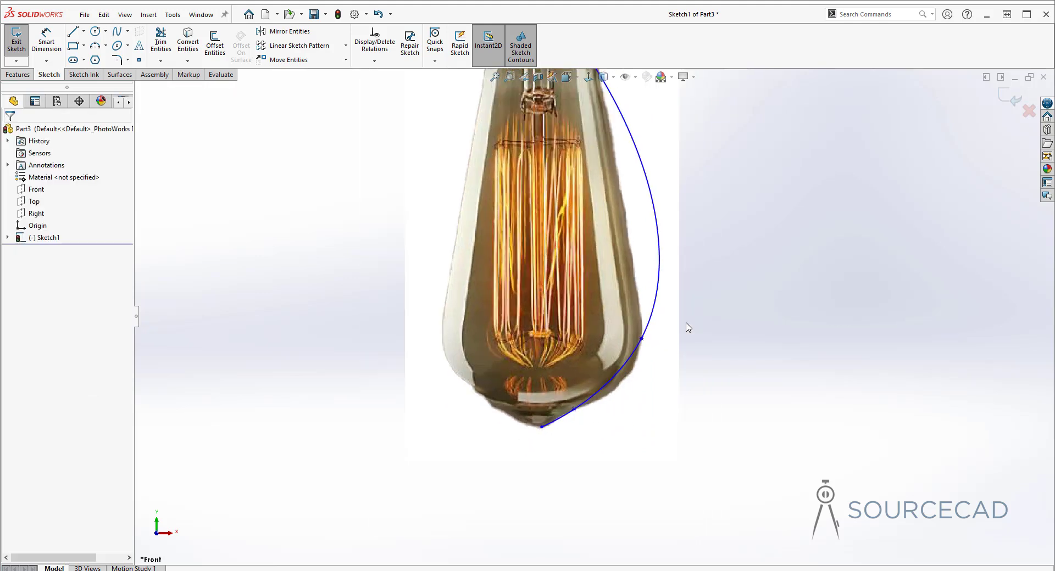
middle_click_drag(677, 198, 682, 245, "ctrl")
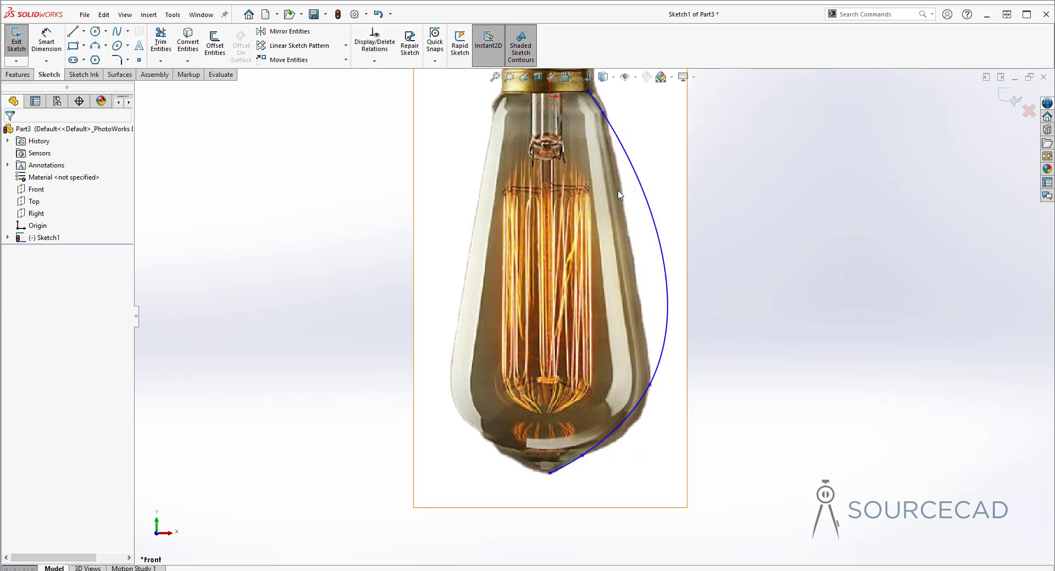
left_click(603, 113)
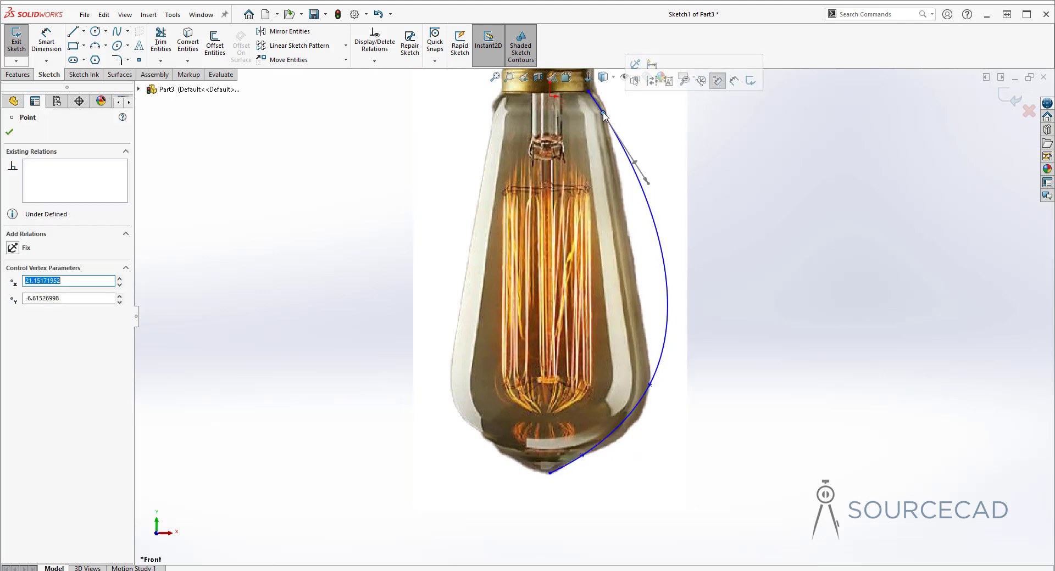
left_click_drag(650, 189, 635, 191)
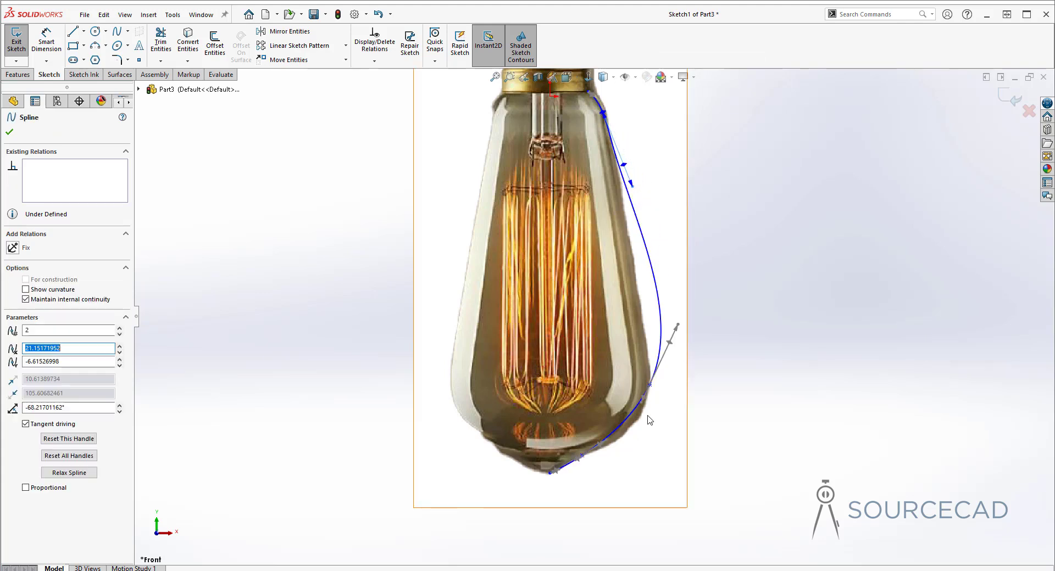
left_click(679, 327)
left_click_drag(679, 328, 654, 315)
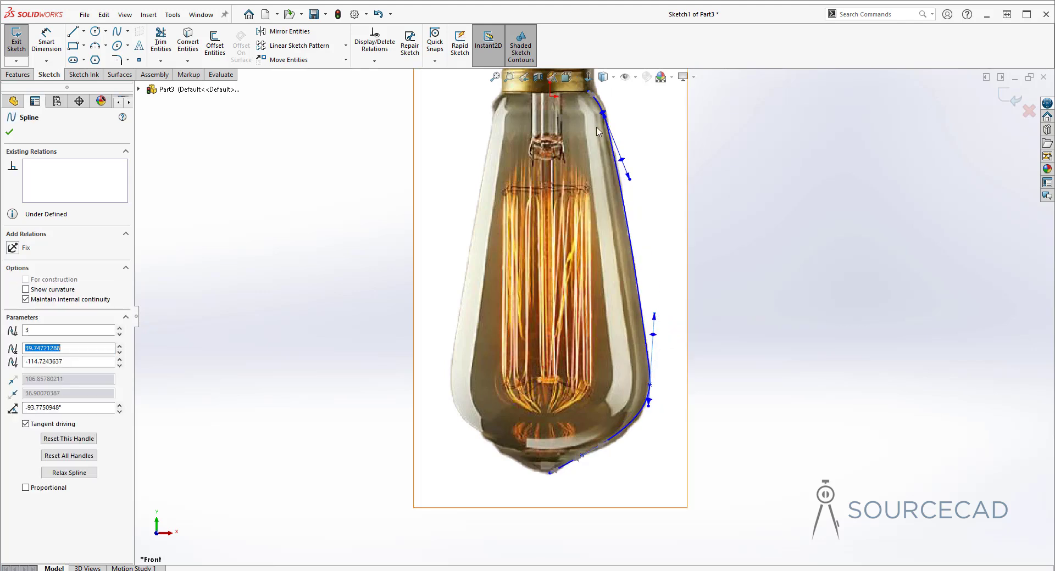
Step: Move the spline point at the bulb's upper shoulder slightly upward to match the glass outline
left_click(604, 113)
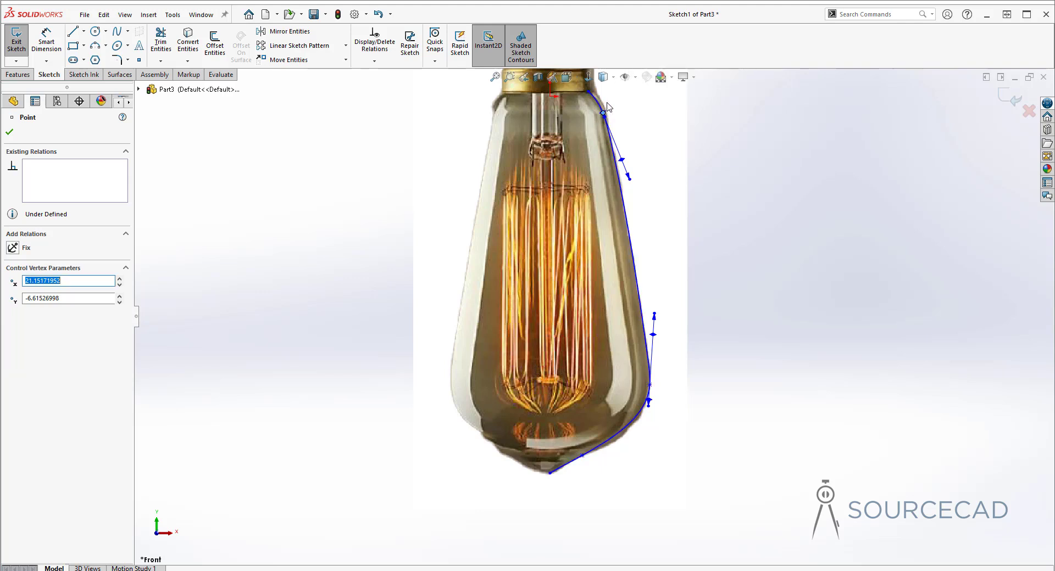
left_click(764, 175)
left_click(604, 114)
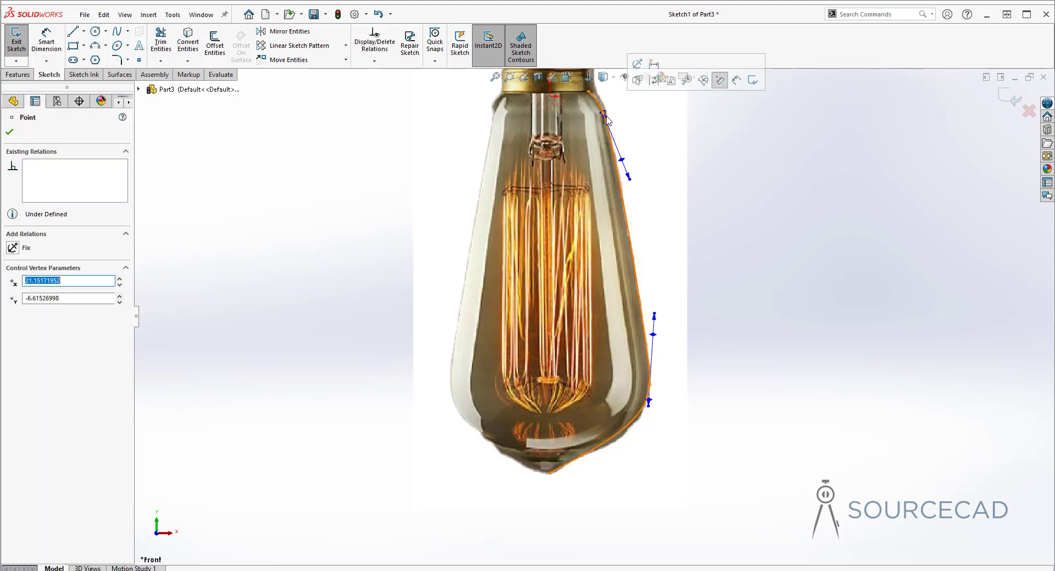
left_click_drag(608, 109, 608, 107)
left_click(751, 259)
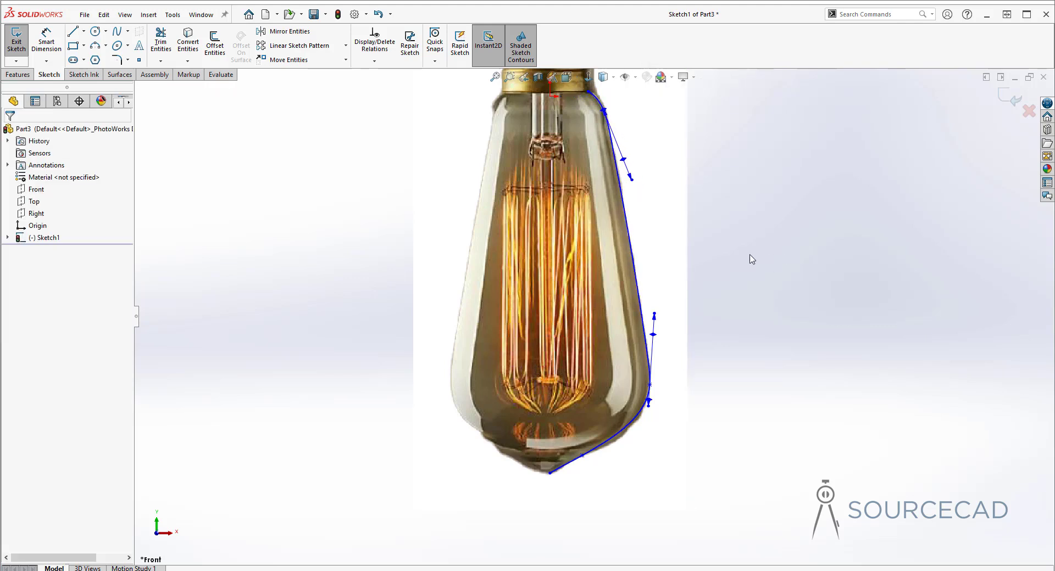
Step: Adjust the tangent of the spline point next to the bottom tip to follow the glass curve
left_click(582, 455)
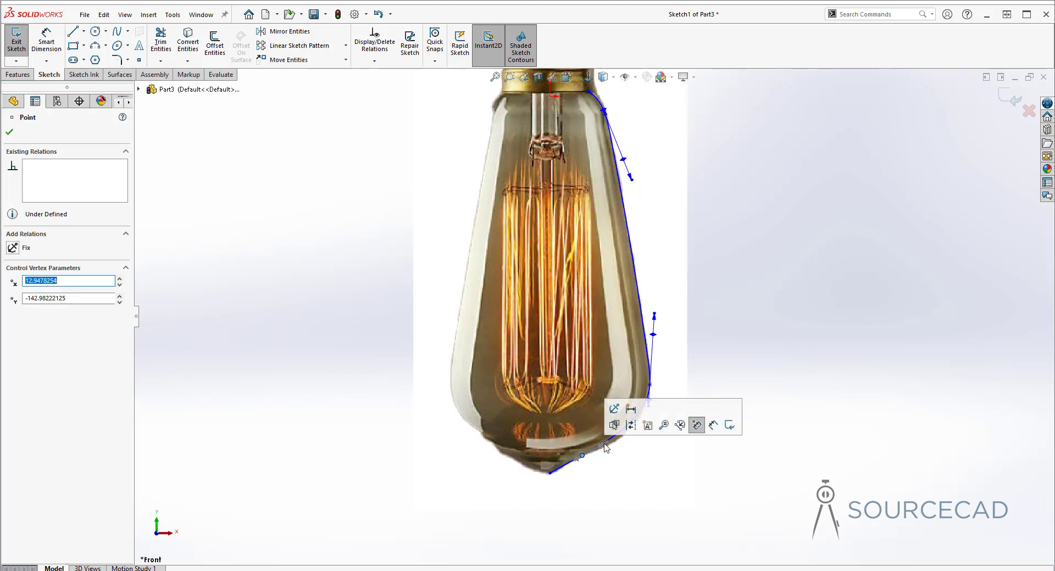
left_click_drag(607, 447, 570, 468)
left_click(813, 426)
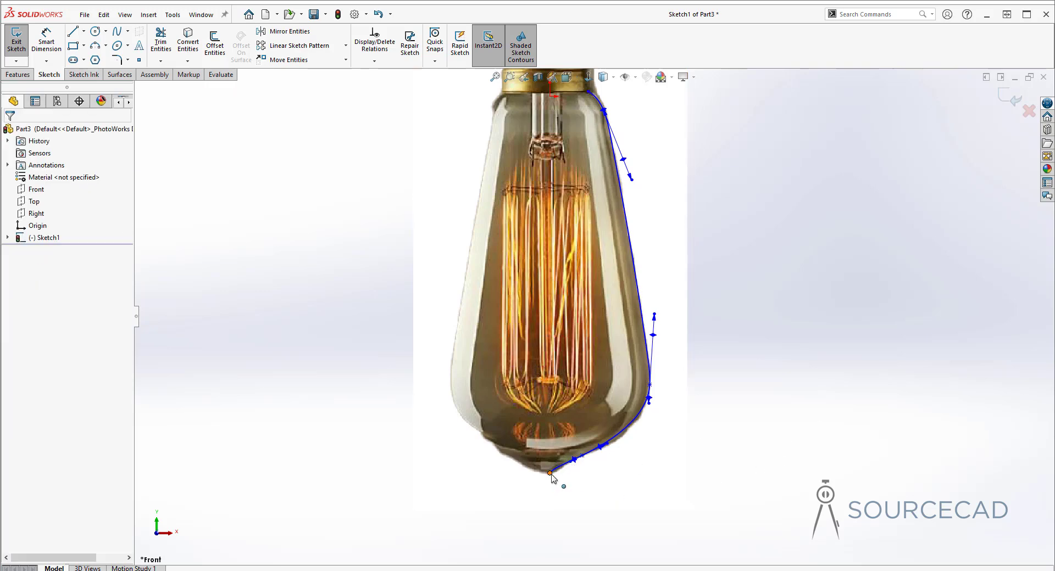
Step: Move the spline point beside the bottom tip outward and up along the bulb's lower edge
scroll(559, 486, "down", 3)
left_click(559, 416)
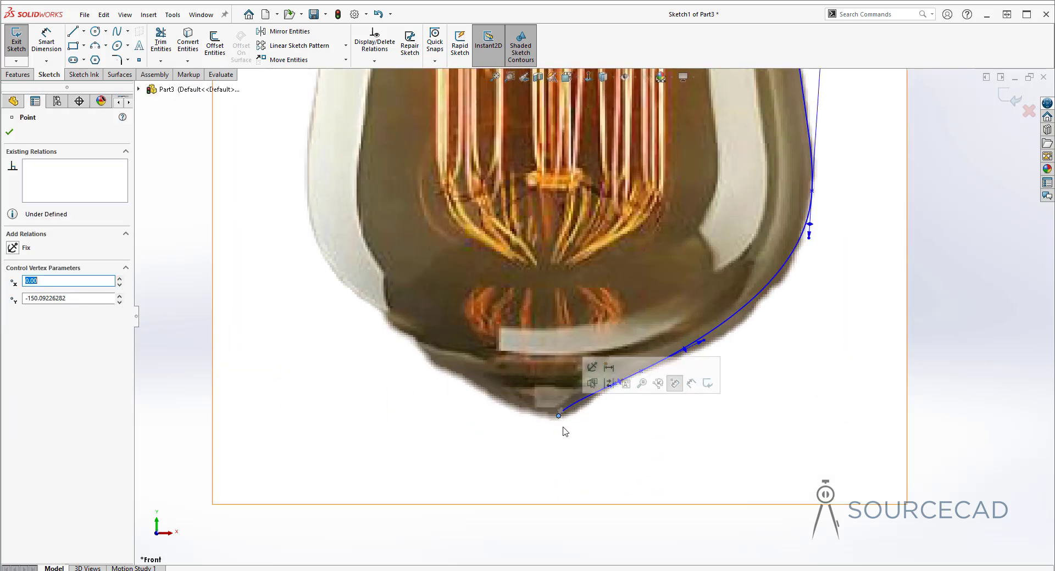
left_click(1012, 327)
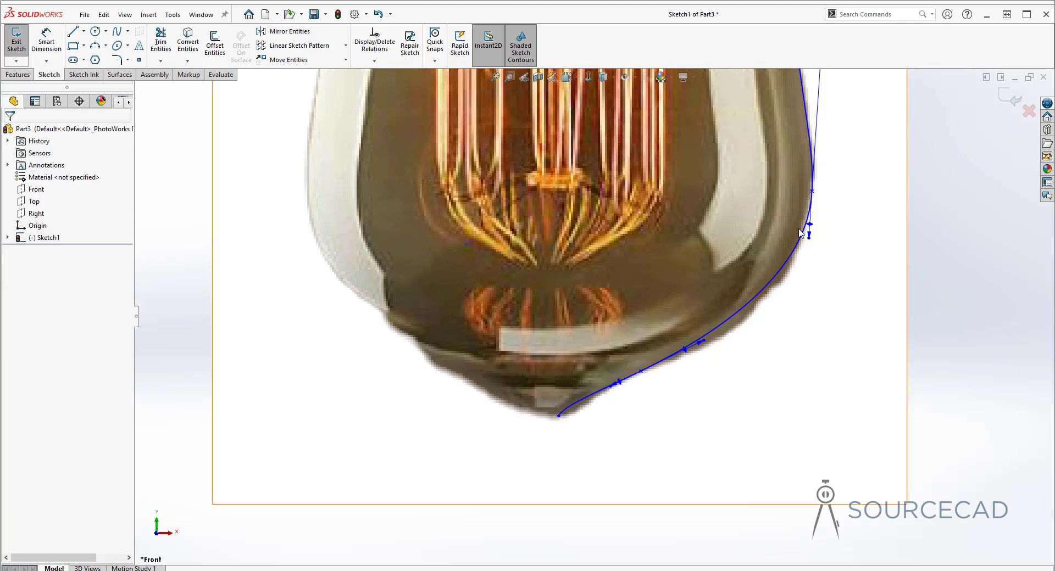
left_click_drag(640, 373, 683, 358)
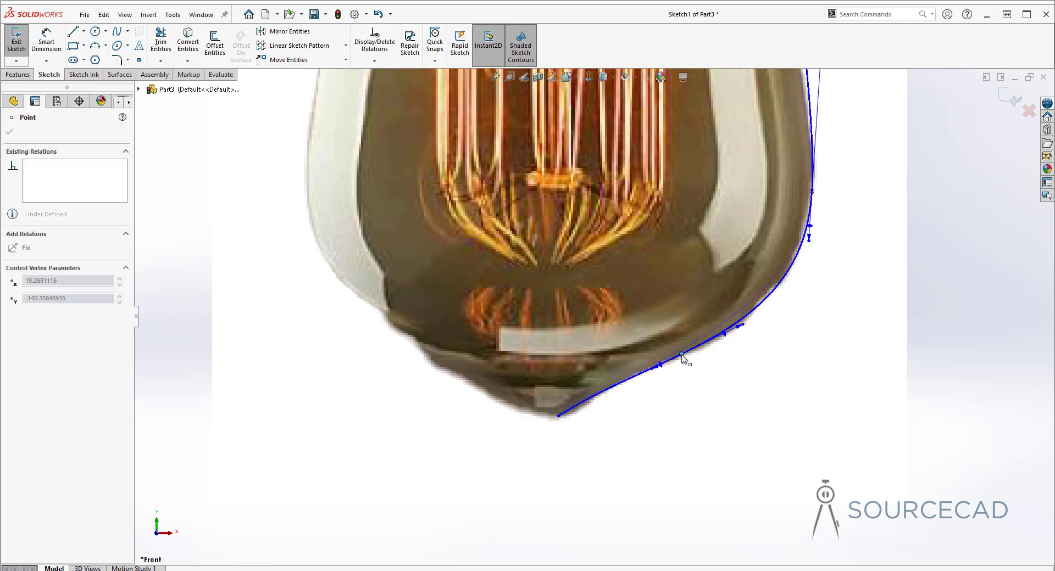
left_click(966, 279)
Step: Fine-tune the spline's tangent handle at the bulb's widest point to about -92°
key("f")
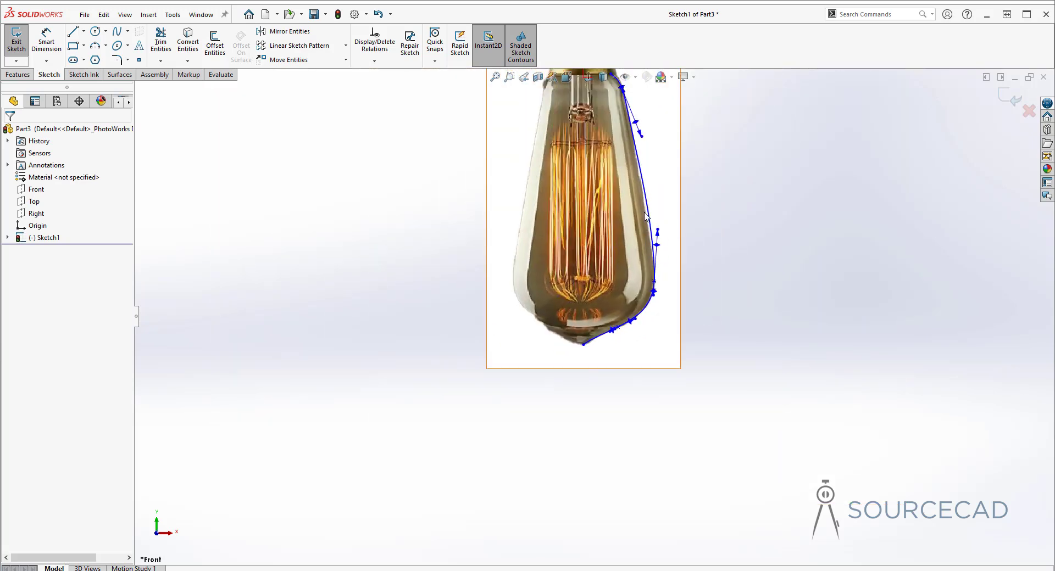
left_click(658, 232)
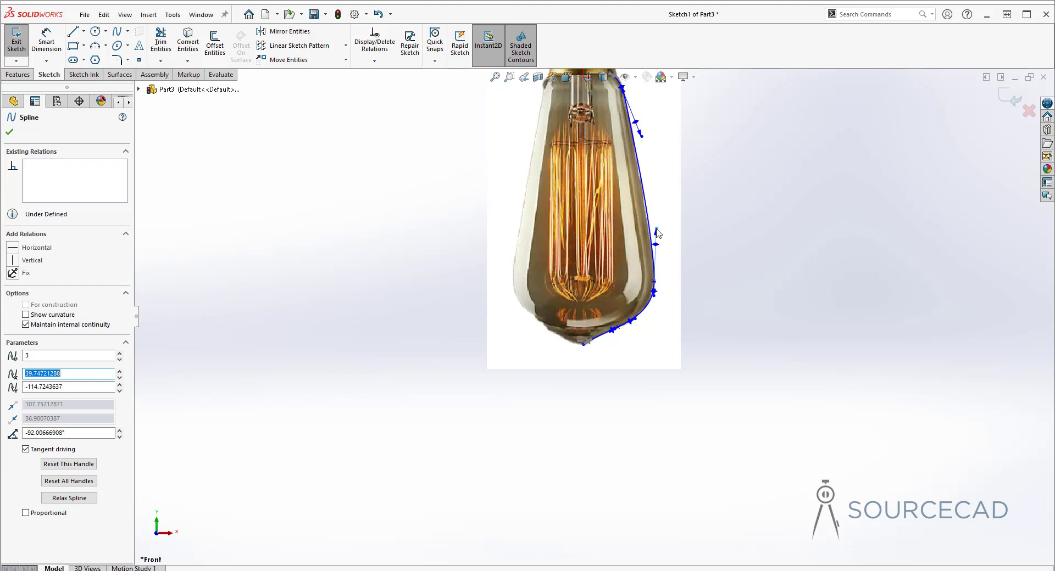
left_click(748, 280)
middle_click_drag(709, 195, 700, 274, "ctrl")
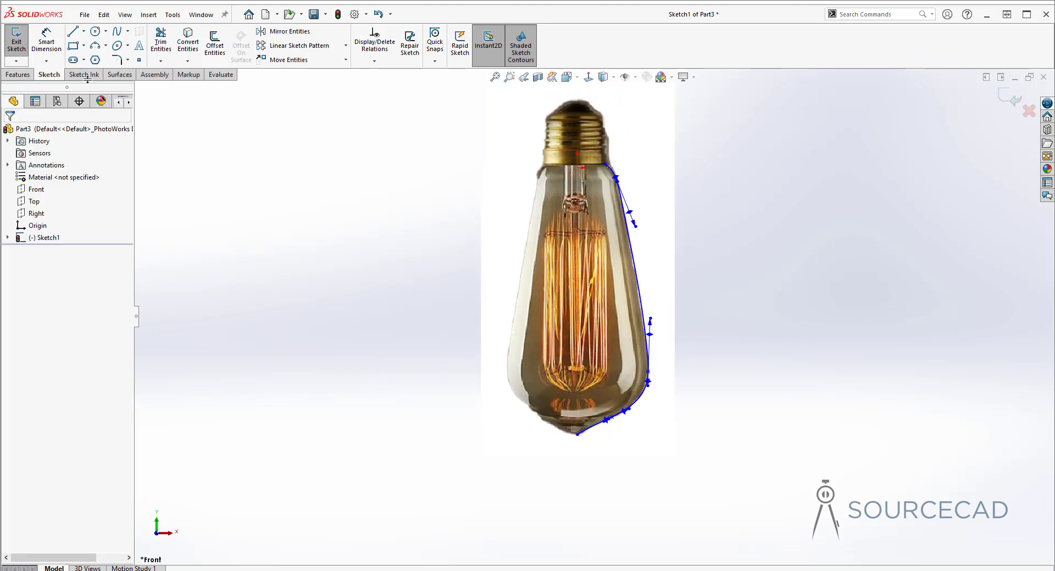
Step: Draw a horizontal line from the spline's upper end at the cap inward to the vertical axis above the origin
left_click(73, 31)
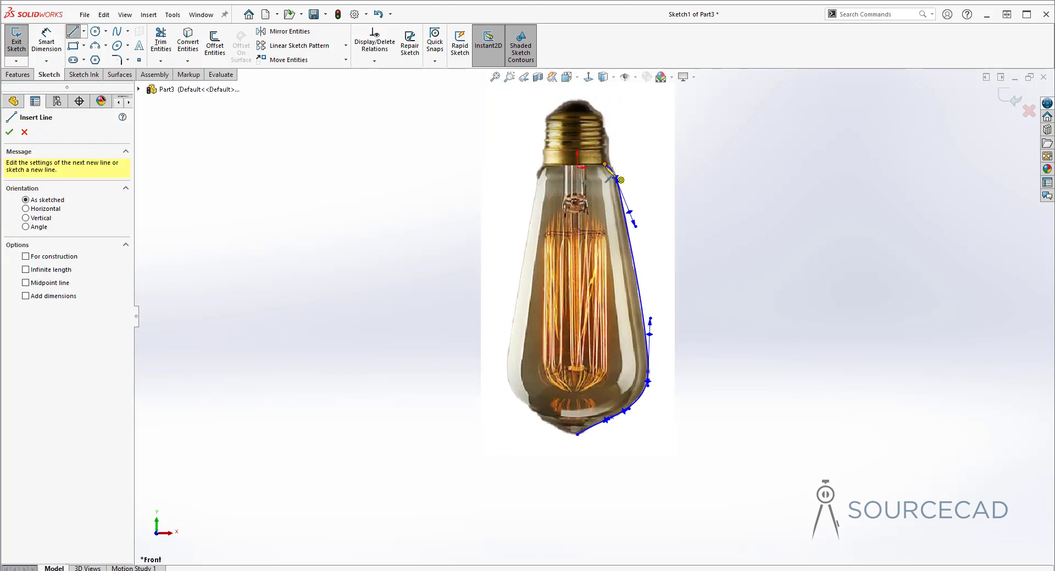
left_click(604, 164)
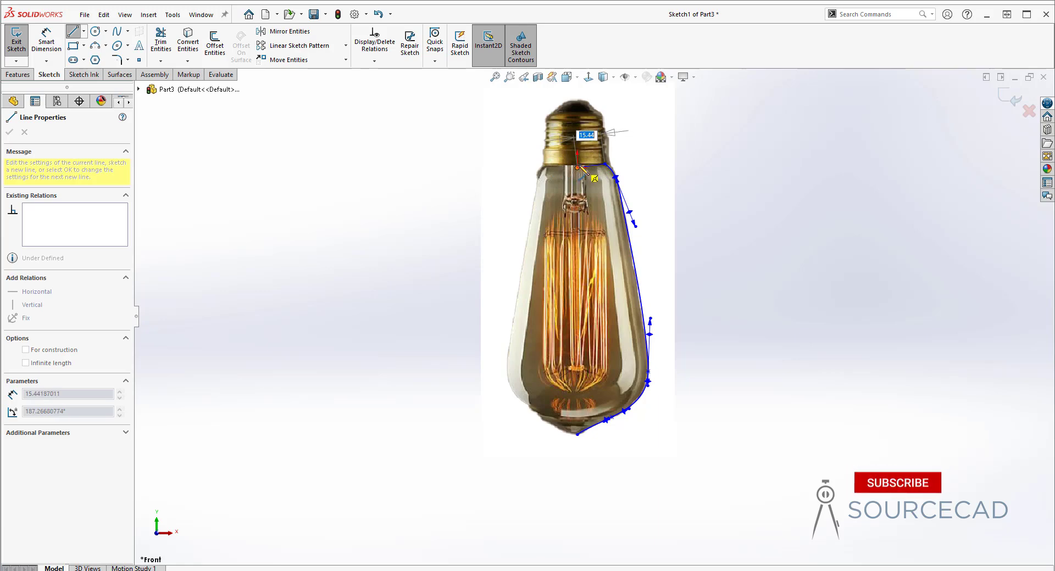
scroll(582, 181, "down", 5)
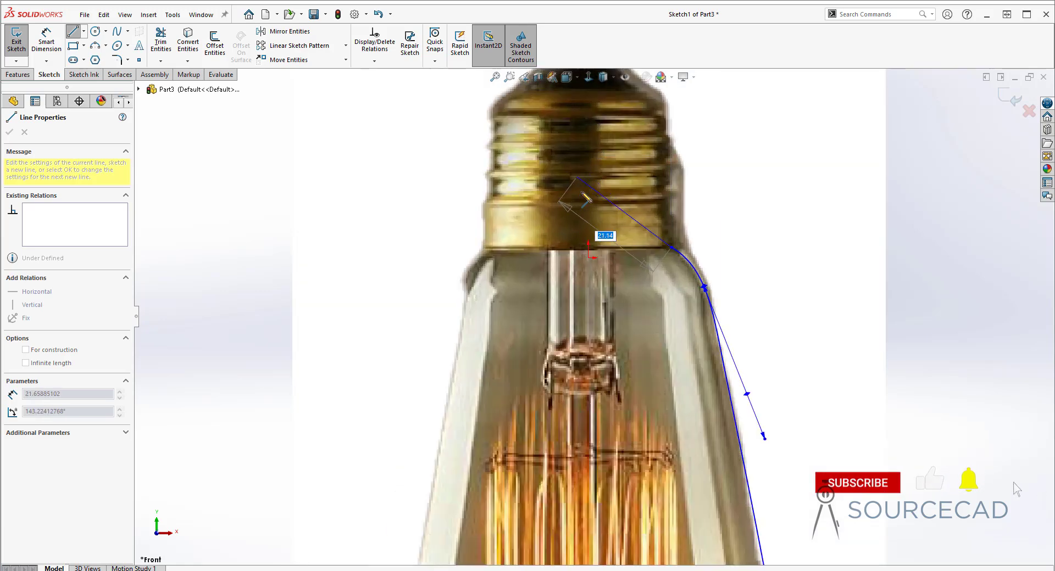
left_click(588, 248)
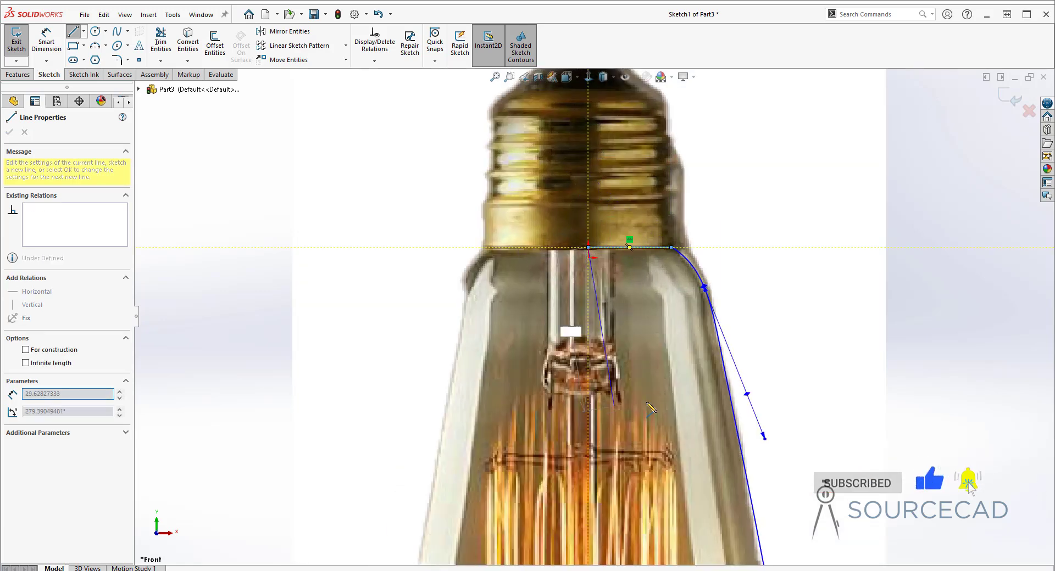
key("Escape")
Step: Close the glass profile with a vertical line from the horizontal line's inner end down to the spline's end at the bulb's tip
key("l")
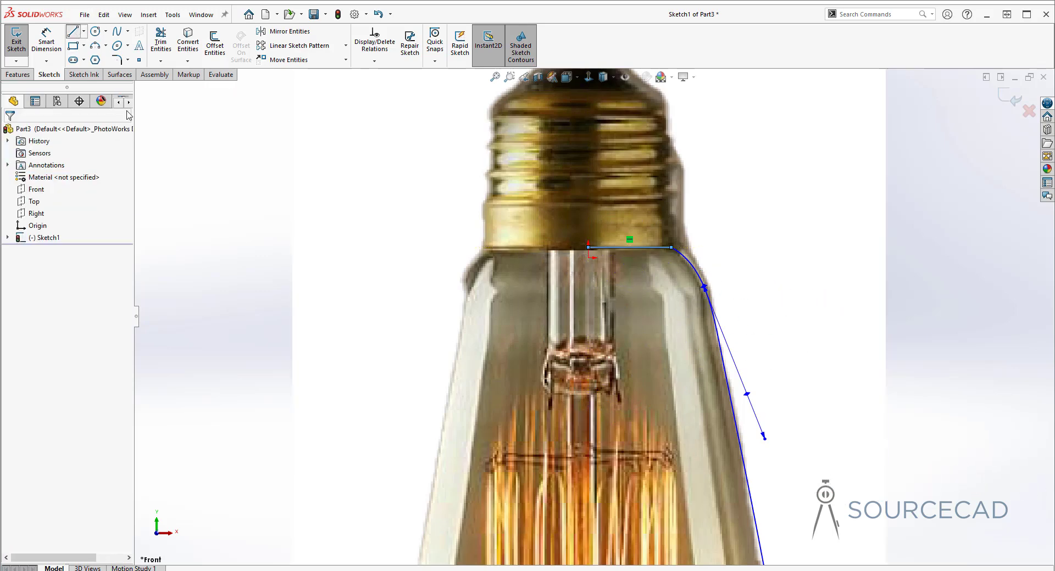
left_click(589, 248)
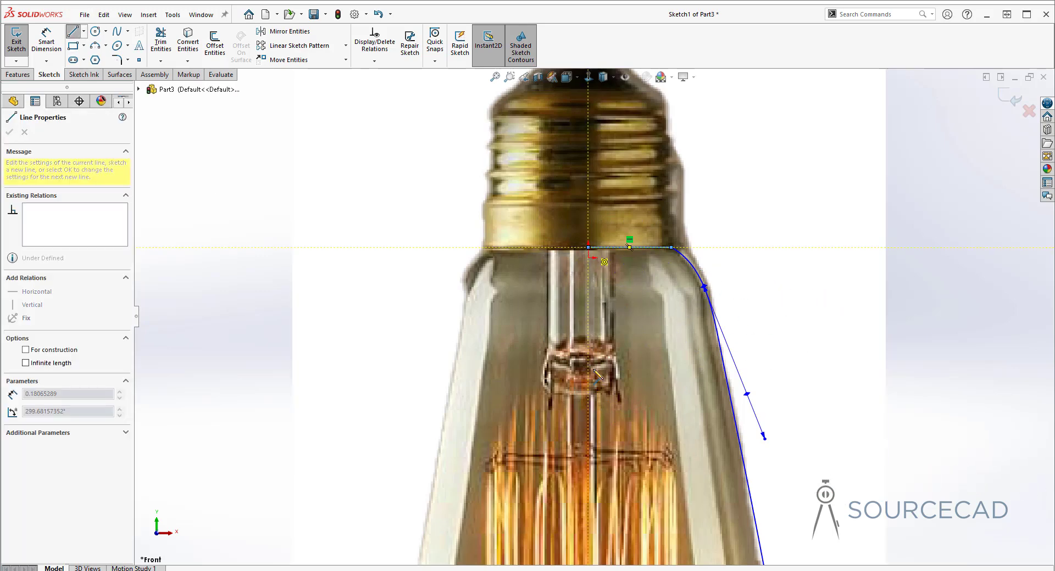
scroll(592, 308, "down", 3)
scroll(594, 384, "up", 5)
scroll(594, 385, "up", 2)
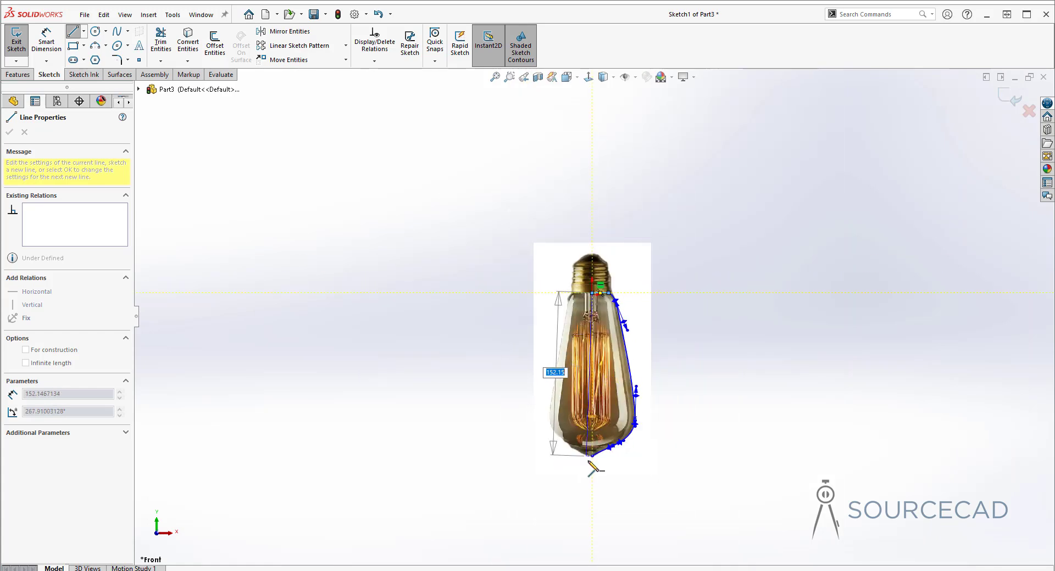
left_click(591, 456)
key("Escape")
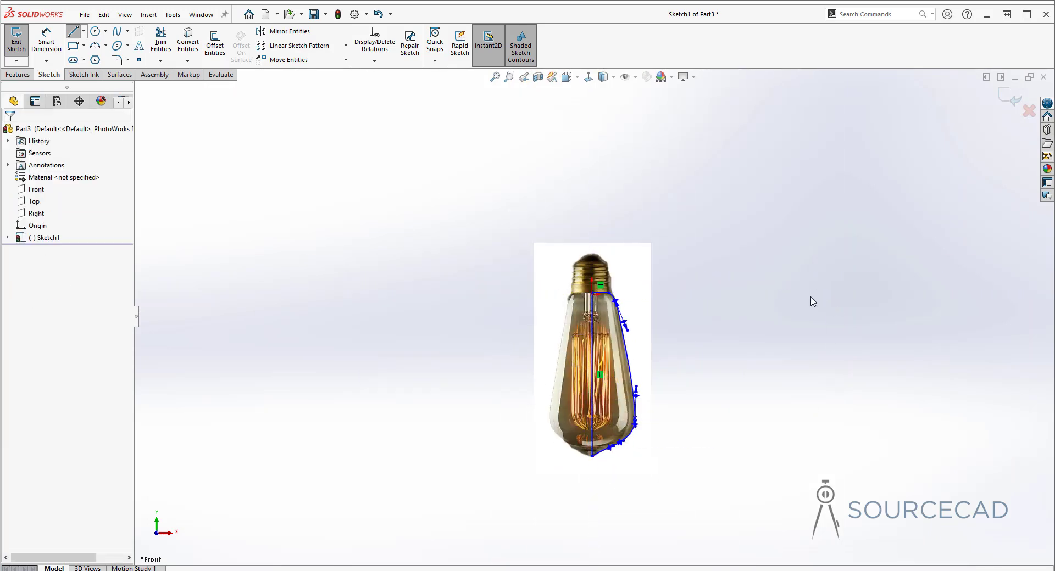
Step: Add a Coincident relation between the profile's vertical line and the sketch origin
scroll(598, 315, "down", 5)
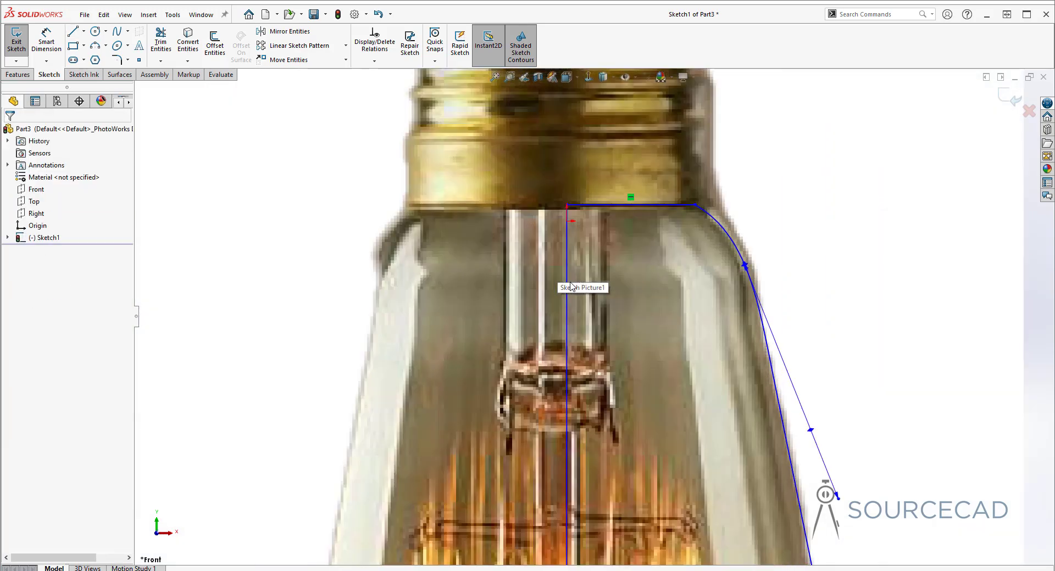
left_click(566, 220)
left_click(566, 252, "ctrl")
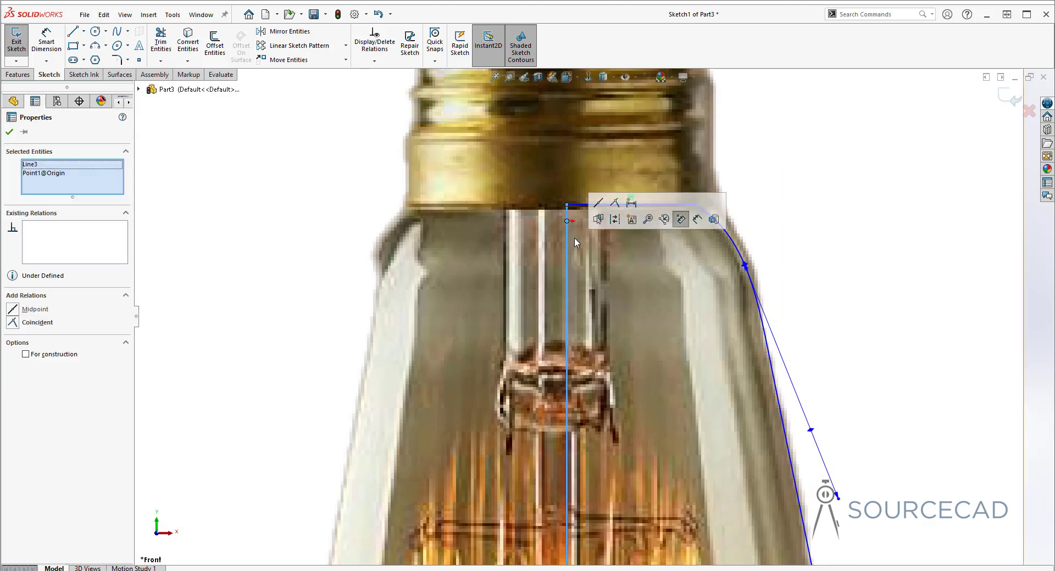
left_click(12, 323)
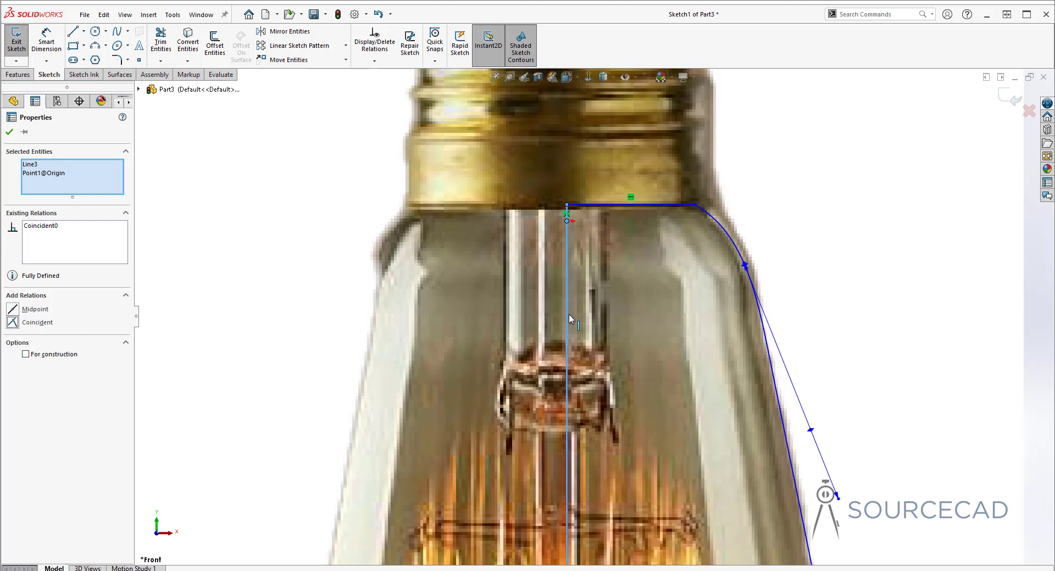
left_click(10, 132)
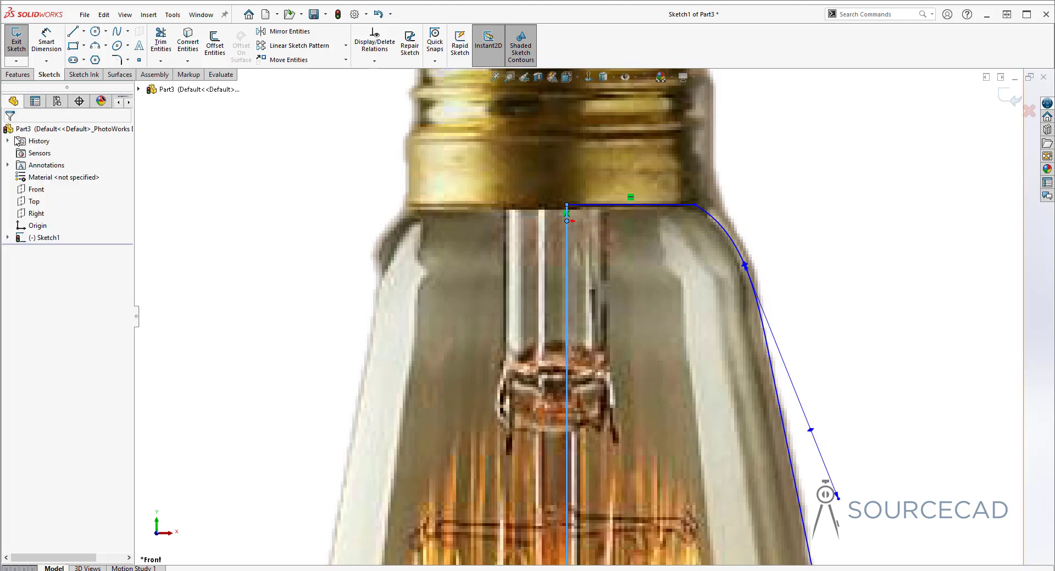
Step: Draw a short vertical centerline upward from the profile's inner top corner, in line with the vertical edge
left_click(84, 31)
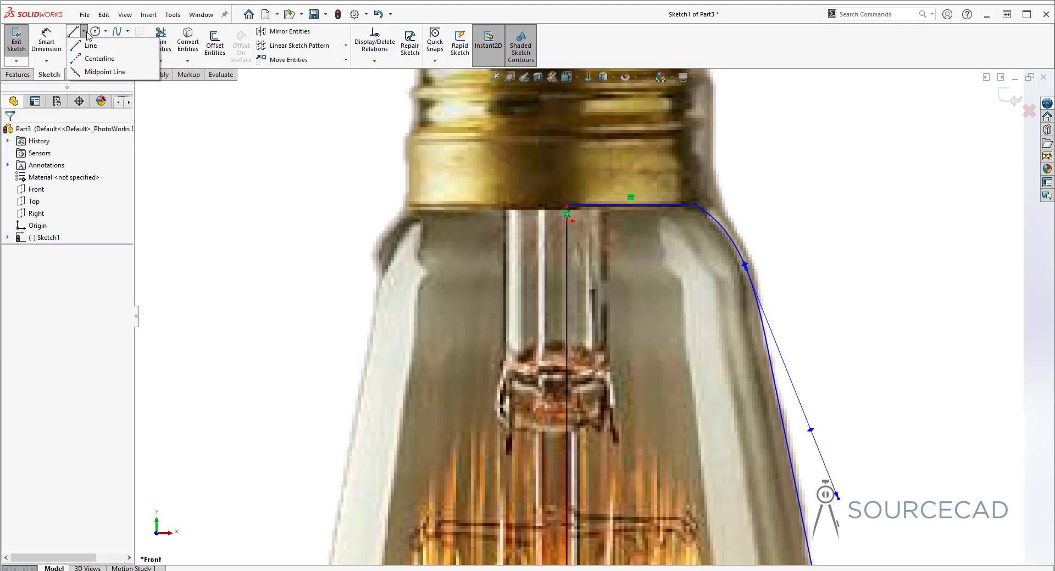
left_click(104, 57)
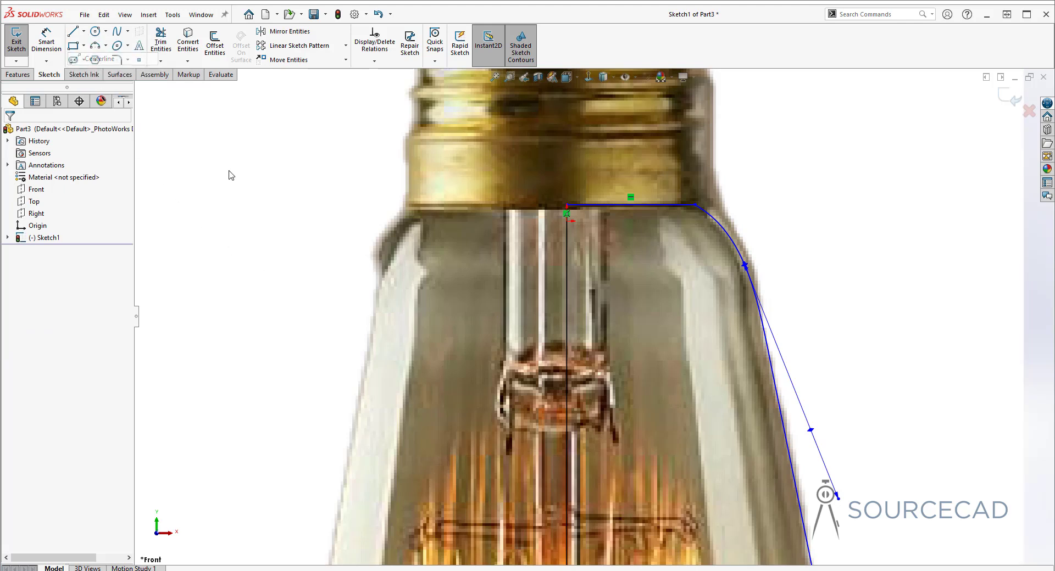
left_click(566, 214)
left_click(569, 126)
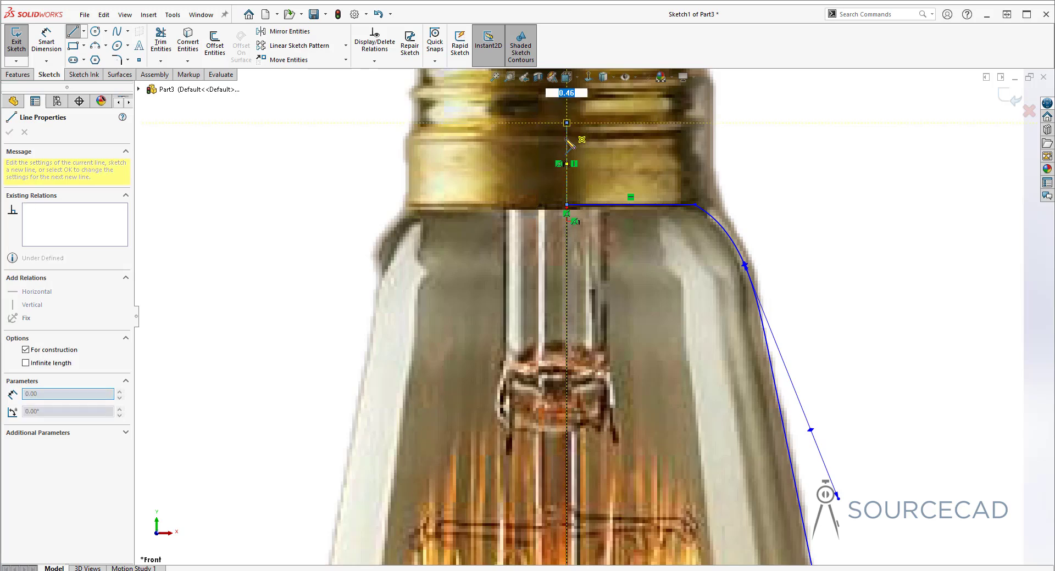
key("Escape")
Step: Exit the sketch and revolve the glass profile 360° about the short vertical centerline into a solid
scroll(778, 150, "up", 10)
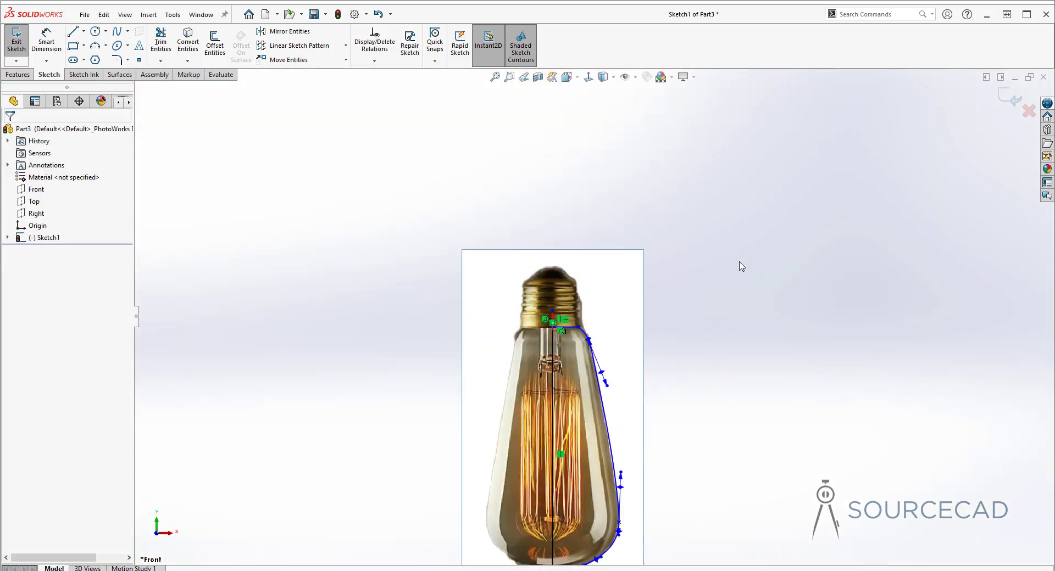
scroll(742, 273, "up", 3)
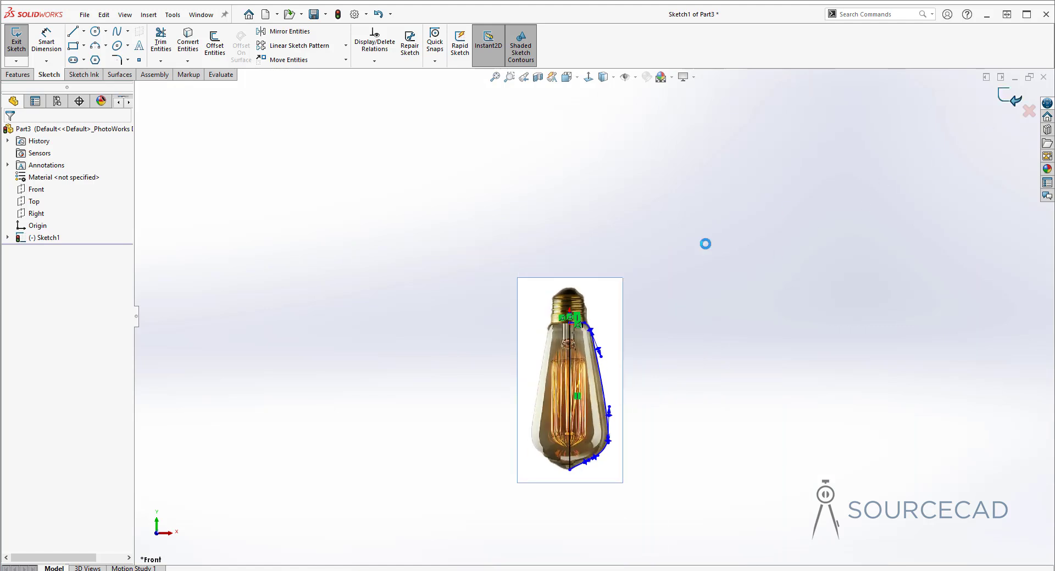
left_click(18, 74)
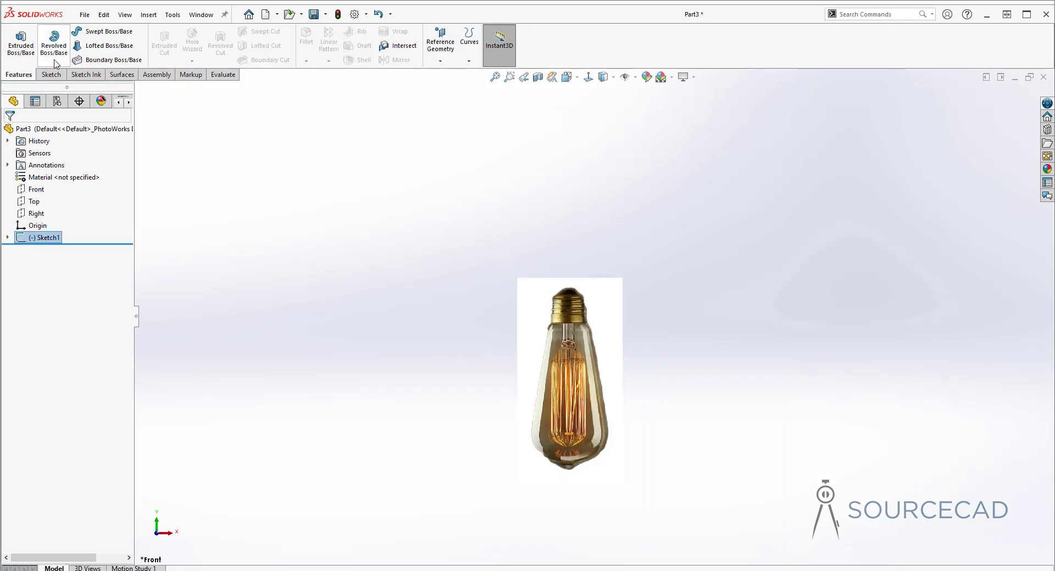
left_click(54, 39)
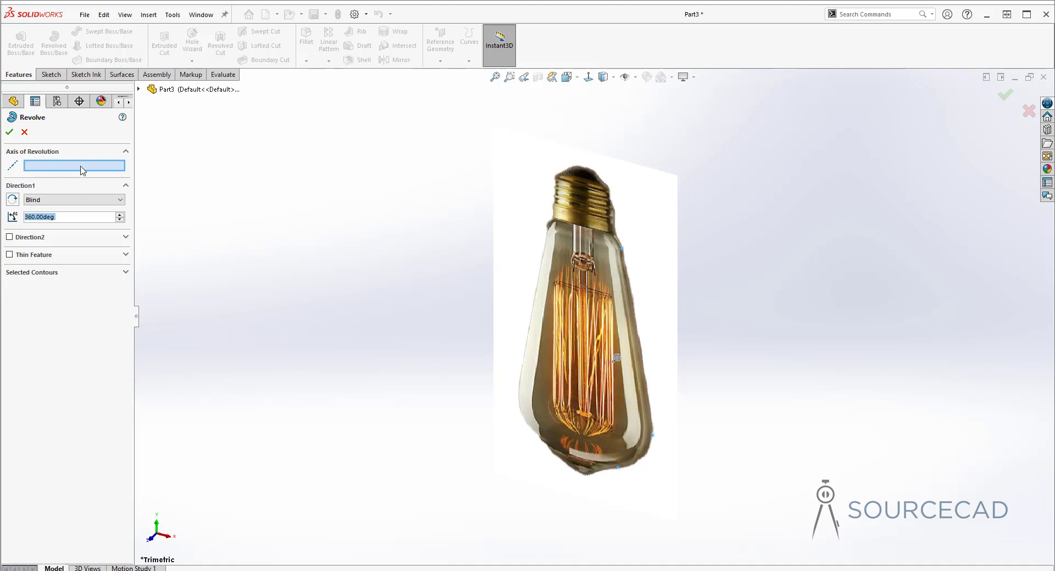
left_click(587, 223)
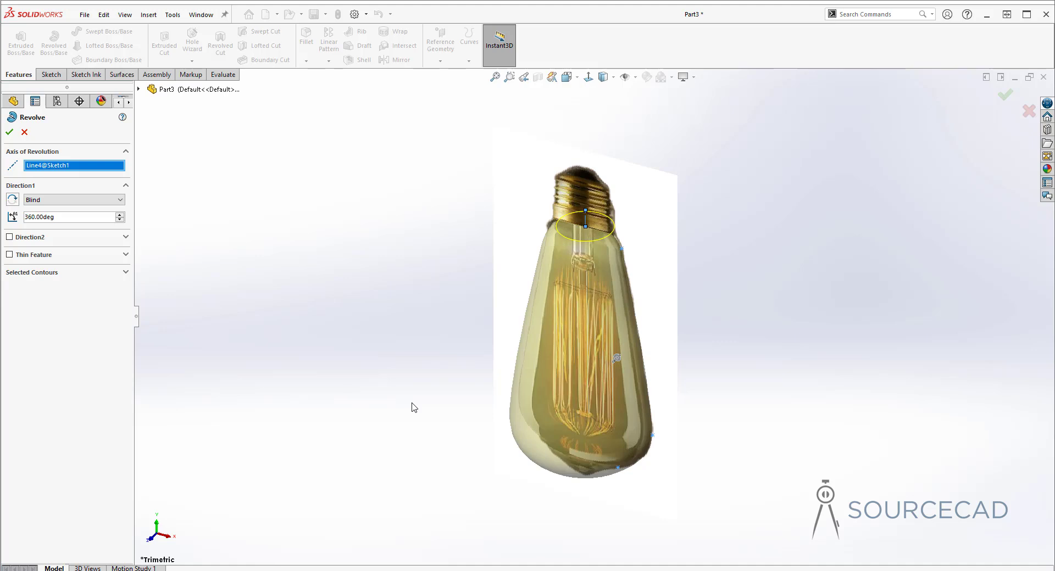
mouse_move(712, 293)
middle_mouse_down()
mouse_move(648, 278)
mouse_move(570, 332)
middle_mouse_up()
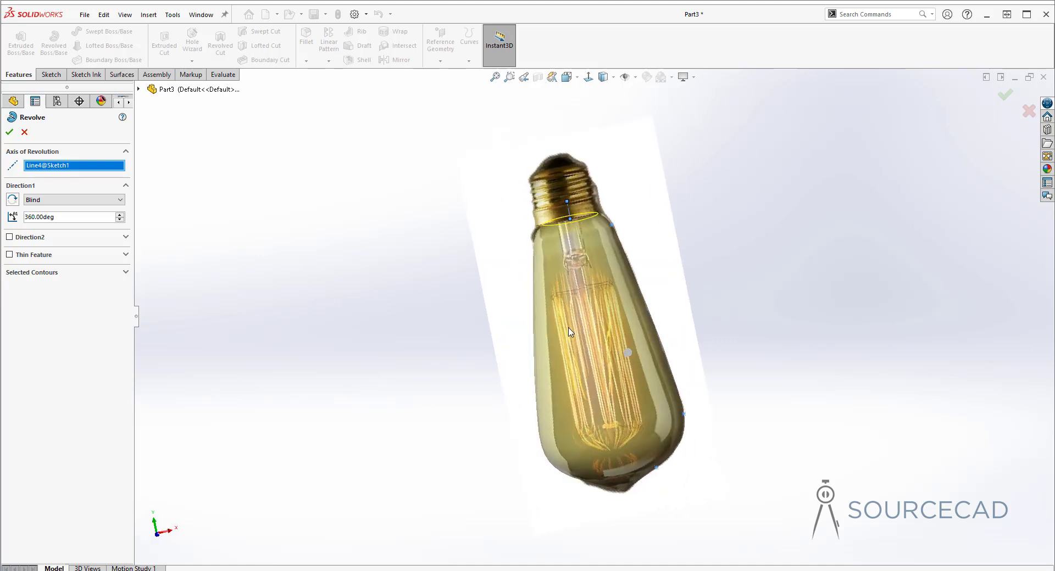
left_click(9, 132)
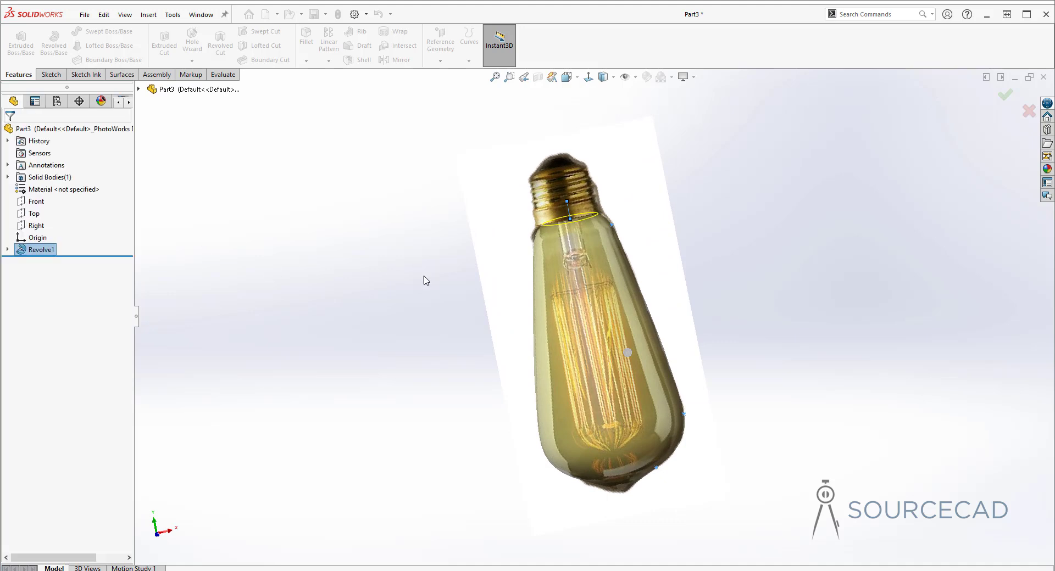
key("ctrl+7")
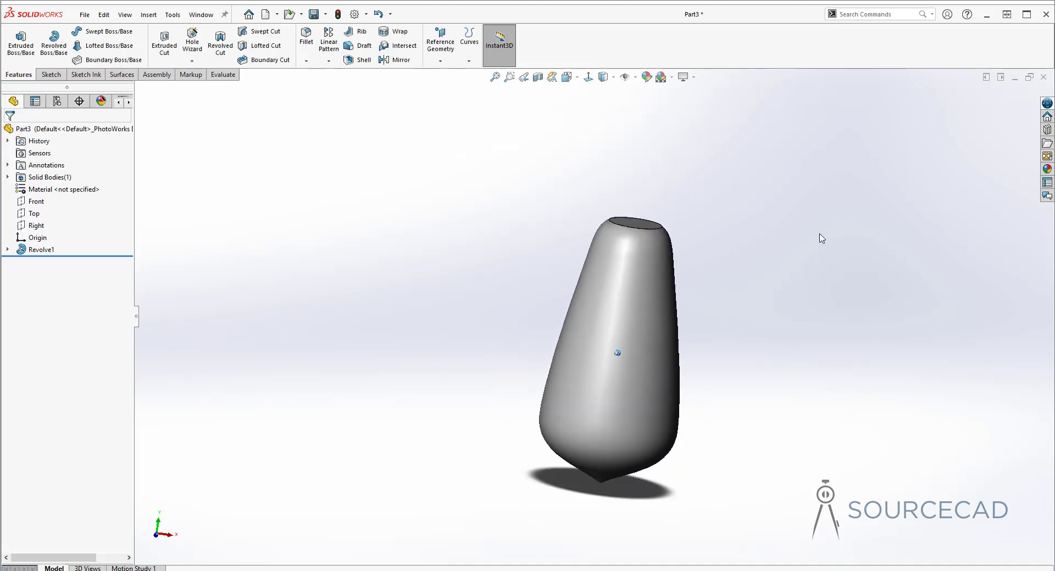
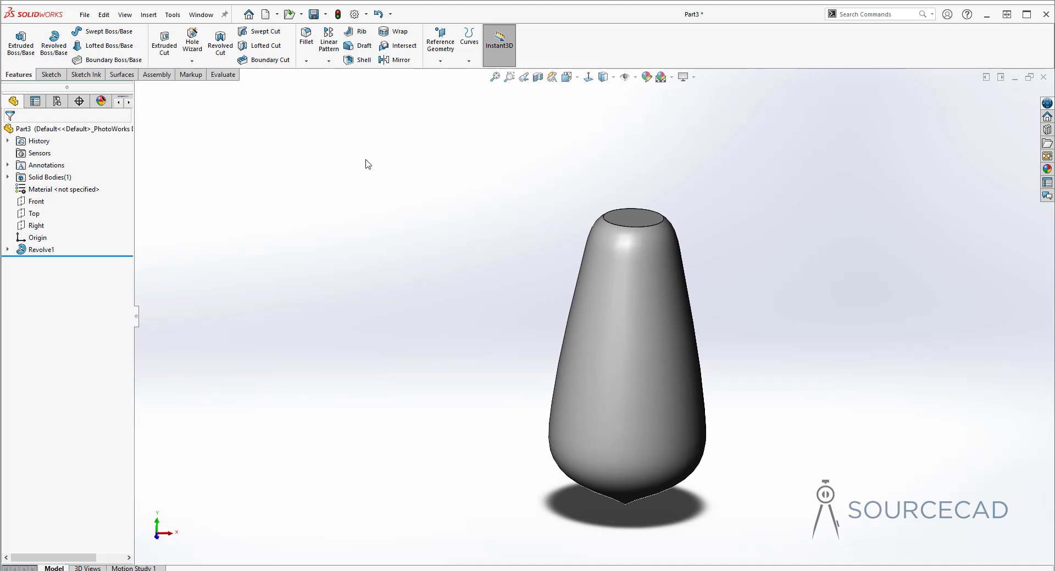
Step: Start a new sketch on the Front plane
left_click(51, 74)
left_click(16, 40)
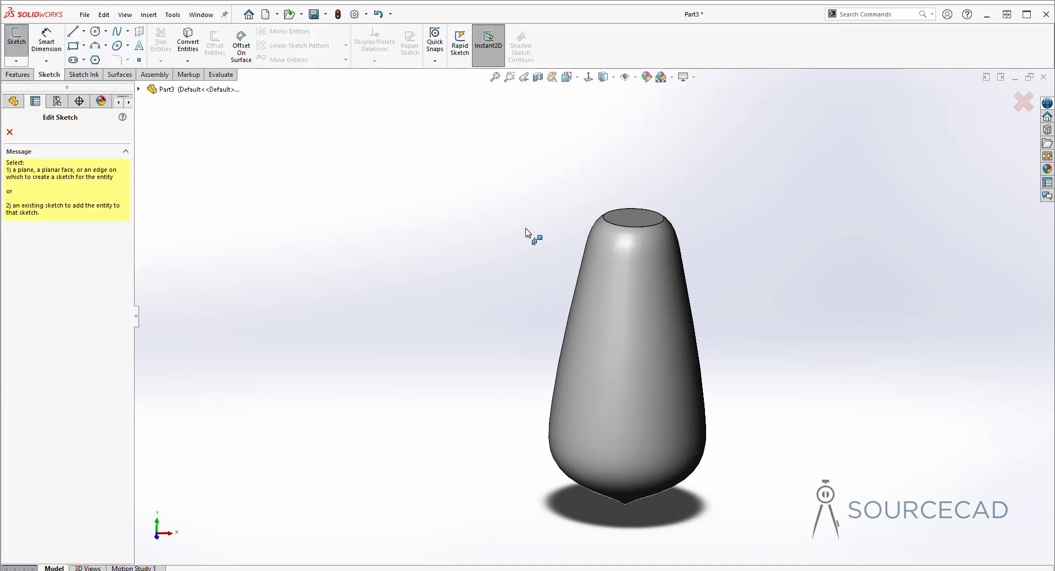
left_click(138, 89)
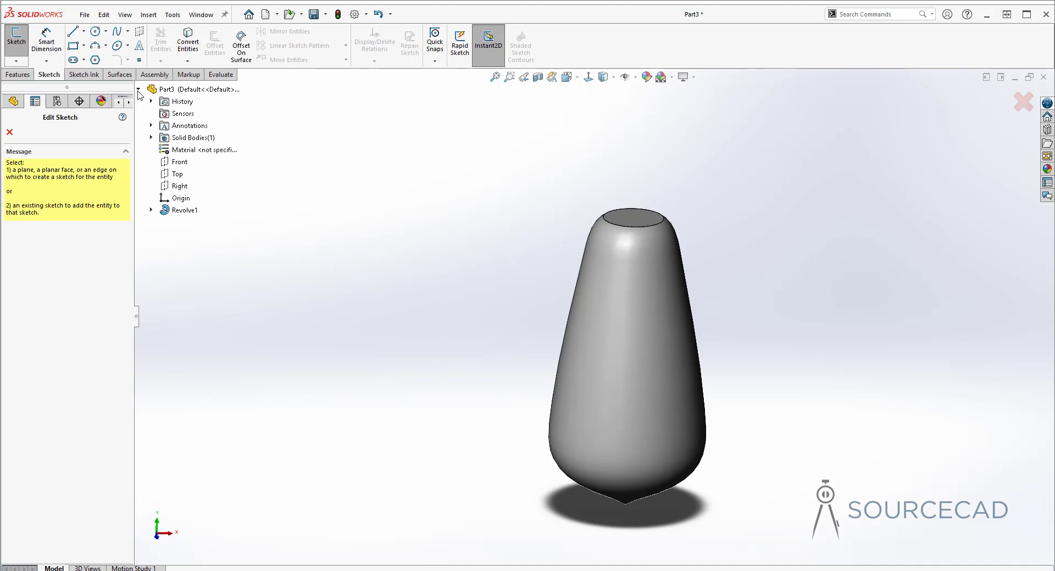
left_click(177, 162)
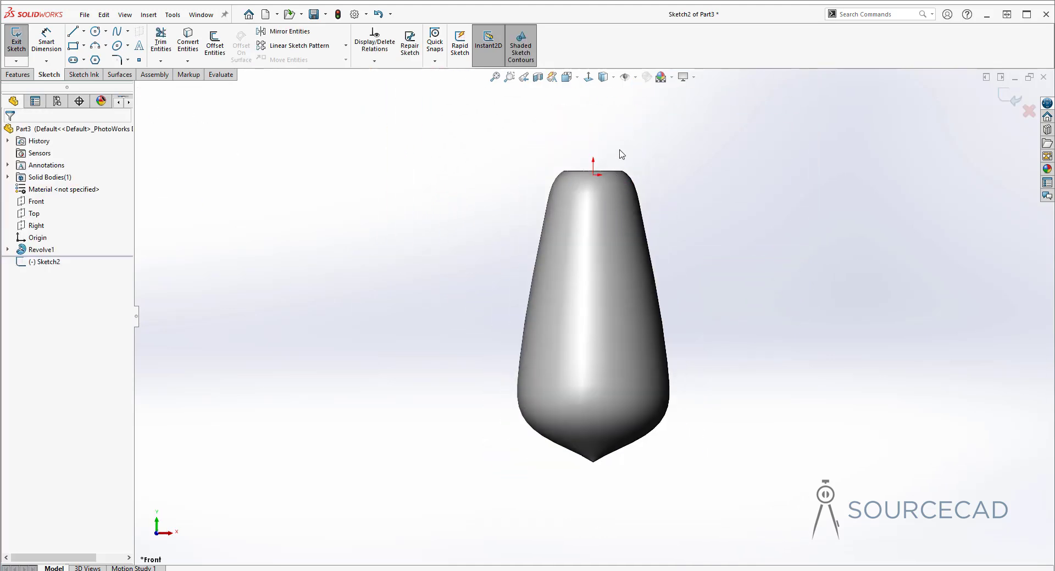
Step: Sketch a corner rectangle about 15.3 mm wide and 14.6 mm high on the bulb's top edge, from the central axis to the edge's end
middle_click_drag(620, 153, 617, 200, "ctrl")
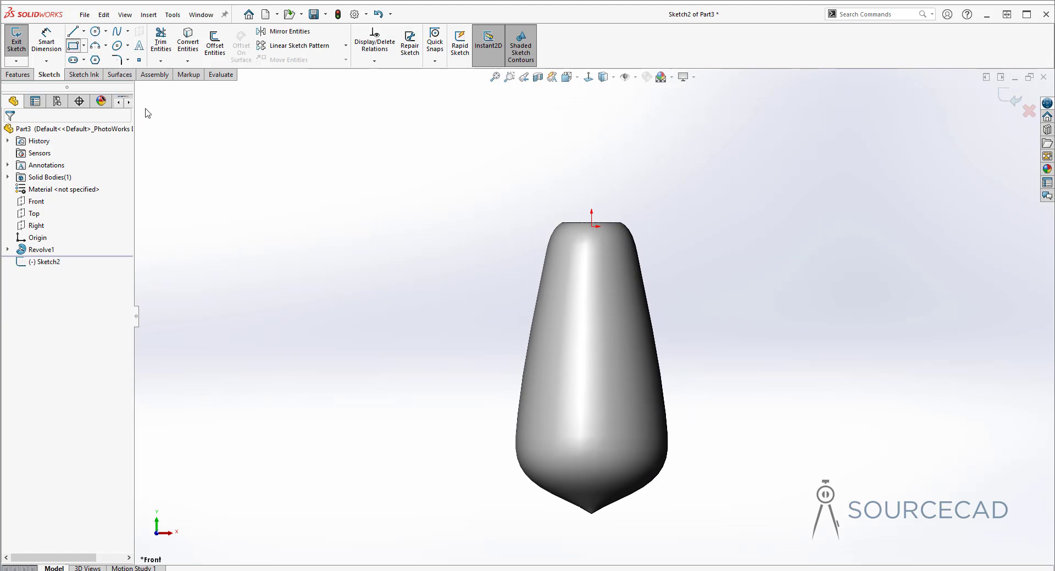
left_click(73, 45)
scroll(610, 220, "down", 5)
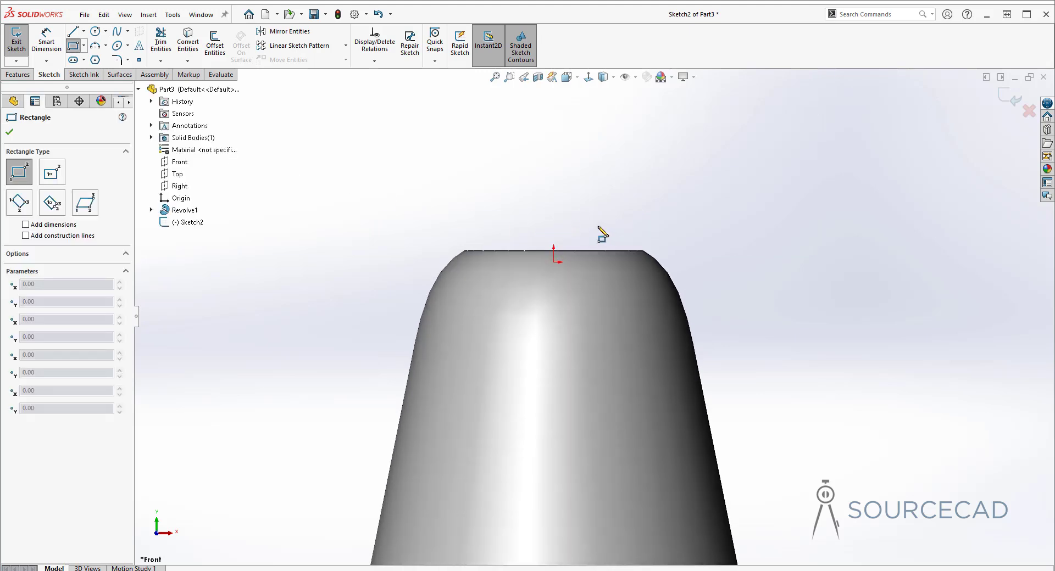
left_click(554, 251)
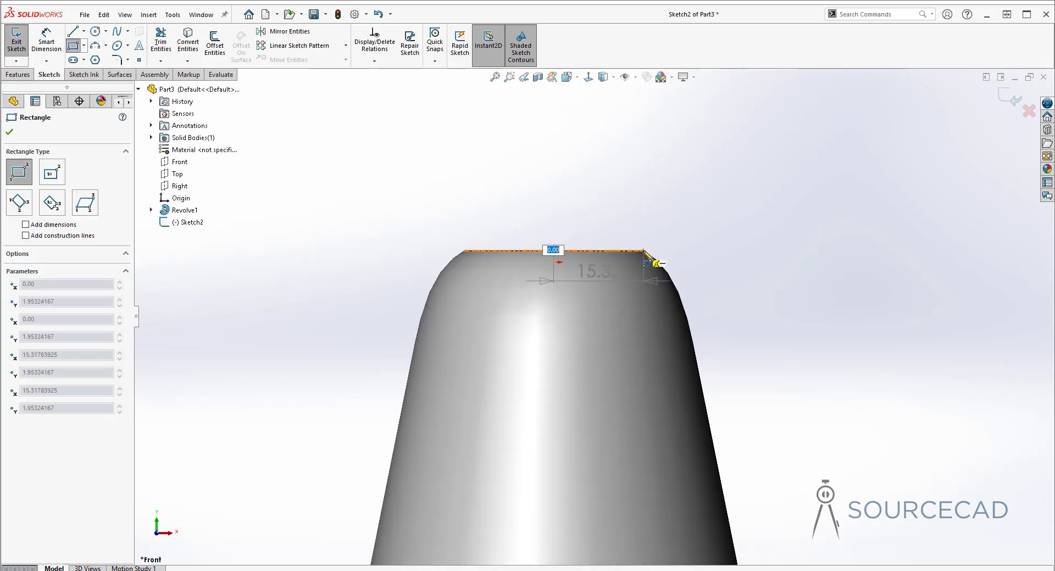
left_click(644, 165)
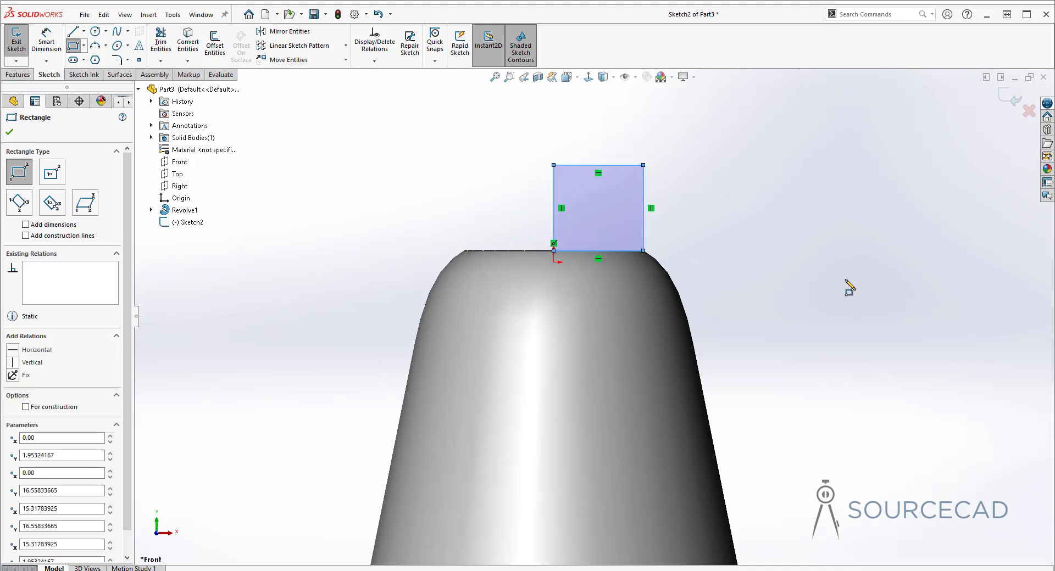
key("Escape")
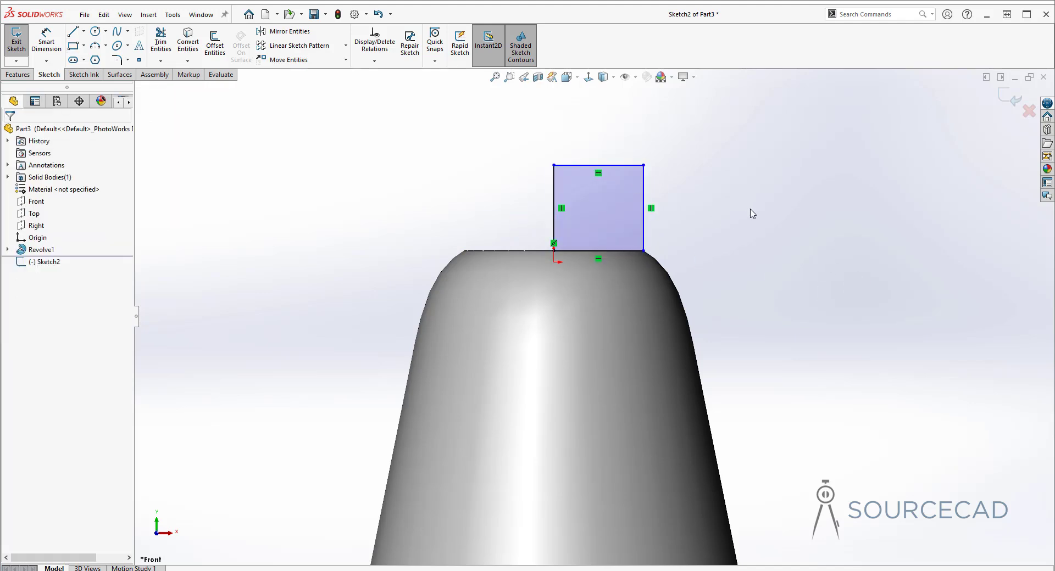
Step: Dimension the rectangle's width between its two vertical sides, accepting the drawn value
key("d")
left_click(554, 198)
left_click(643, 181)
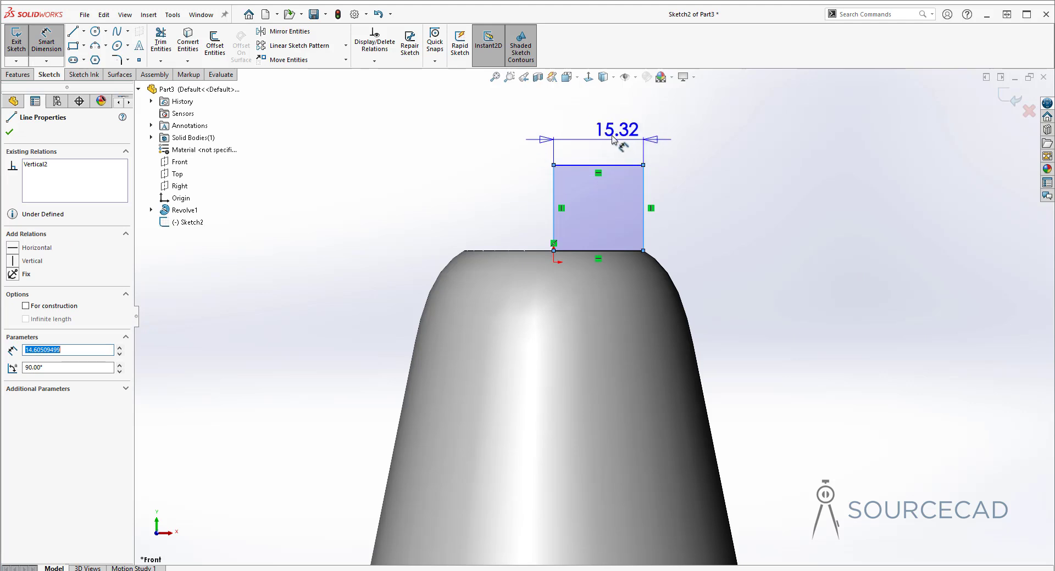
left_click(612, 133)
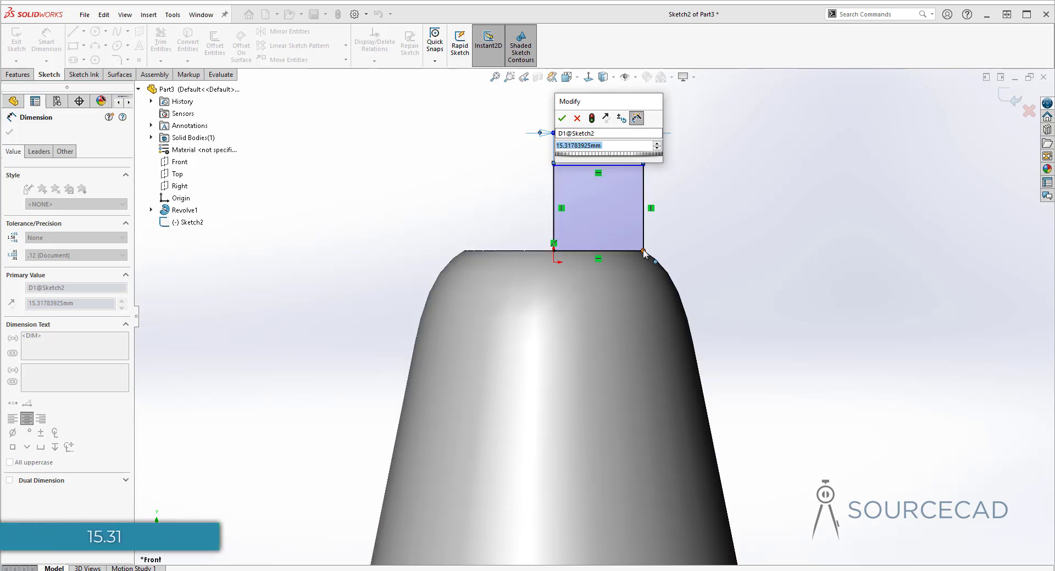
key("Return")
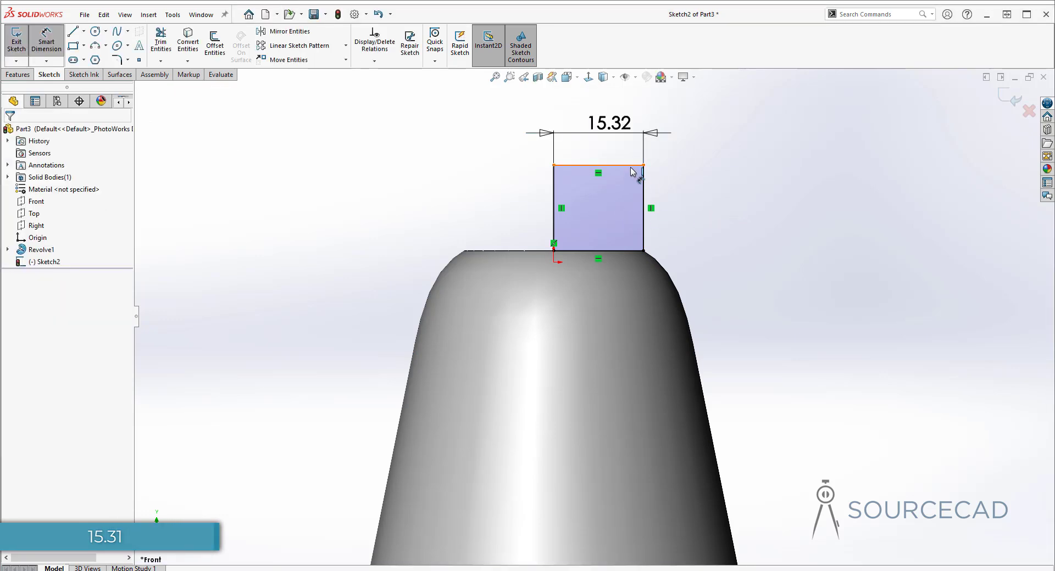
Step: Dimension the rectangle's height between its two horizontal sides and set it to 14 mm
left_click(623, 252)
left_click(644, 220)
left_click(723, 231)
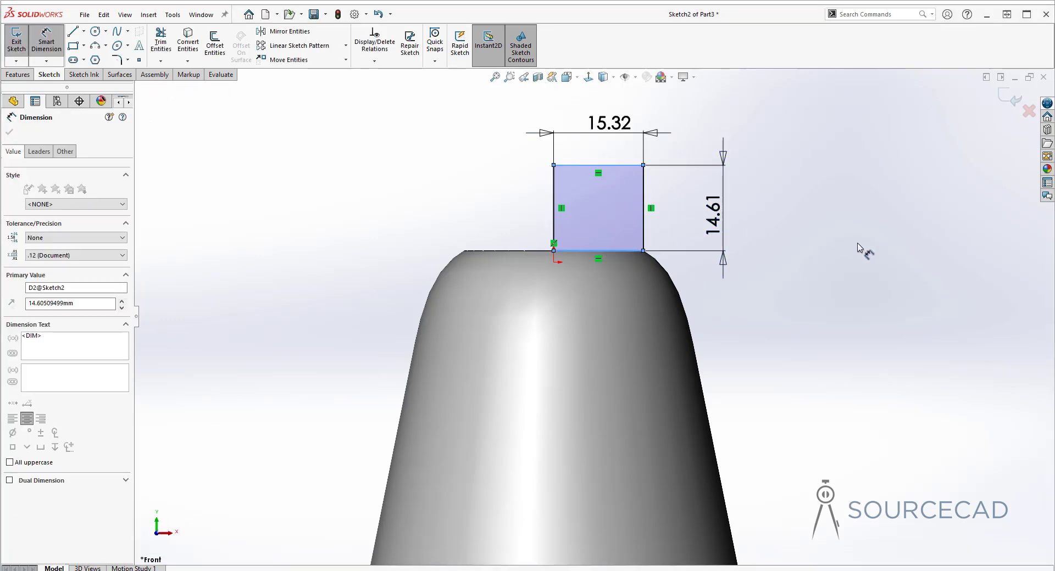
type("14")
key("Return")
key("Escape")
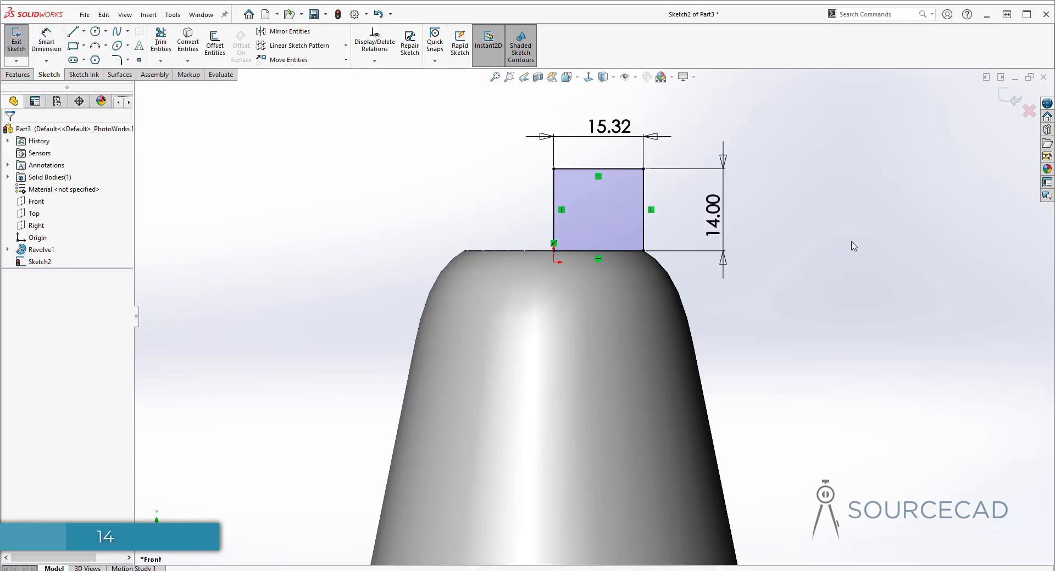
Step: Fillet the rectangle's upper outer corner with a 6 mm radius
left_click(117, 59)
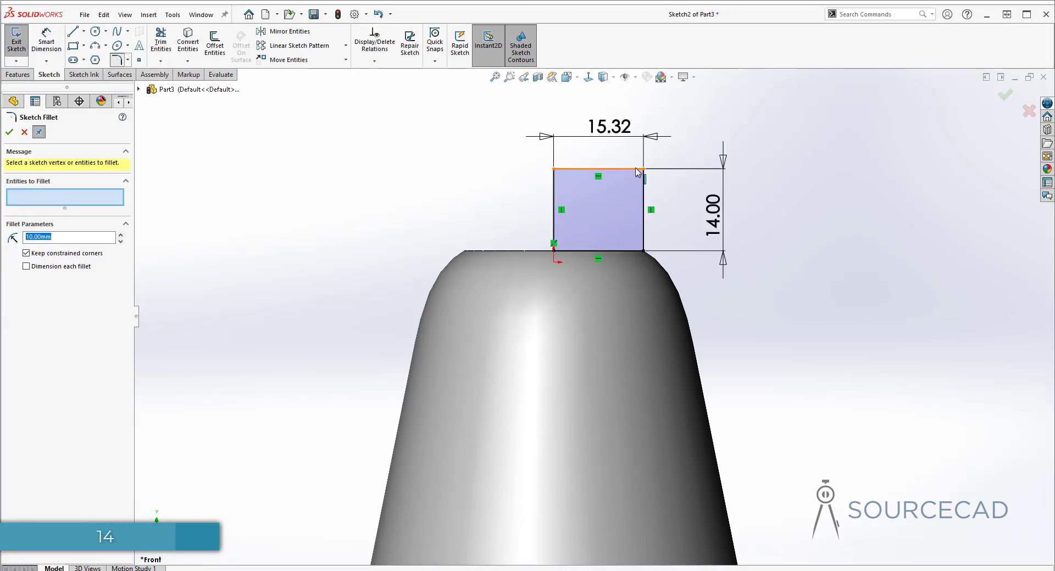
left_click(572, 246)
double_click(38, 237)
type("6")
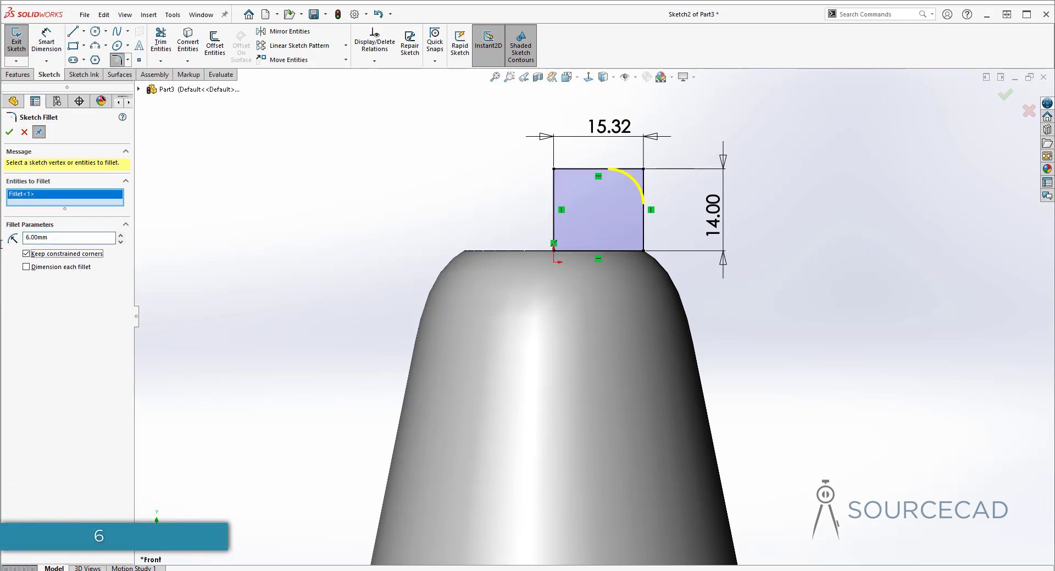
key("Tab")
left_click(9, 132)
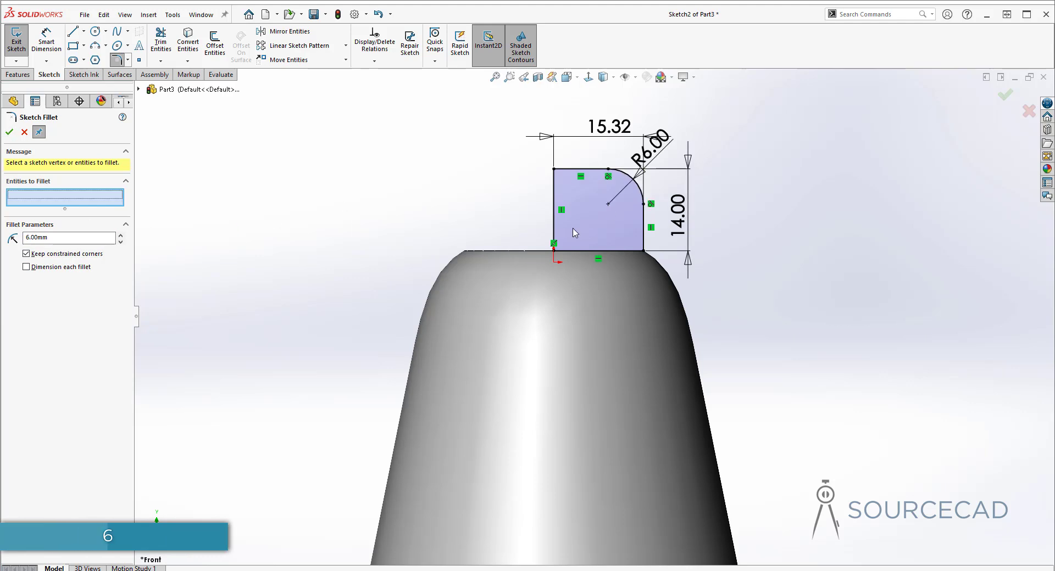
Step: Sketch a vertical centerline about 9.1 mm long, upward from the cap profile's upper corner on the central axis
left_click(83, 31)
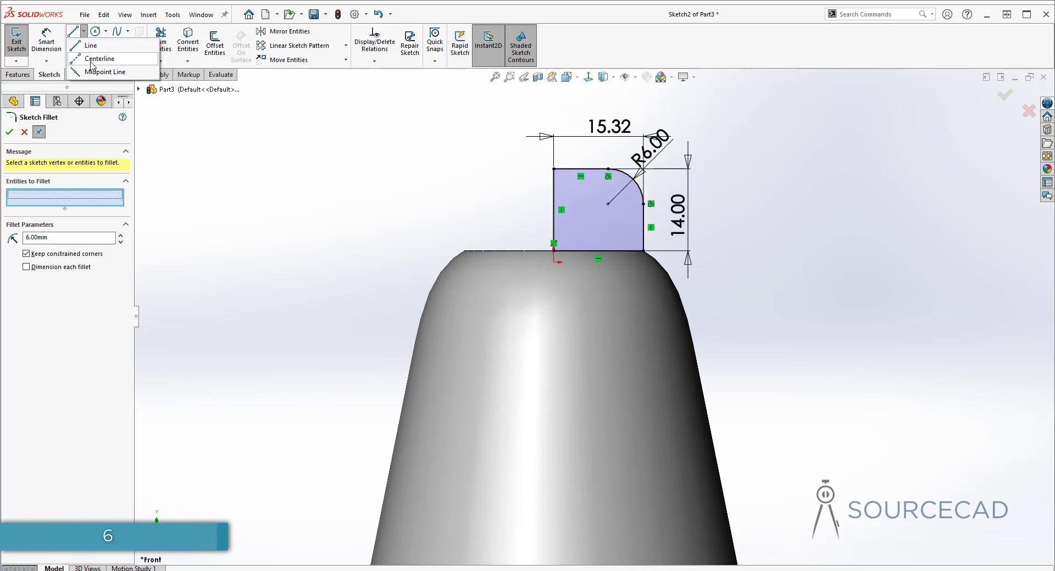
left_click(100, 55)
left_click(554, 169)
double_click(553, 115)
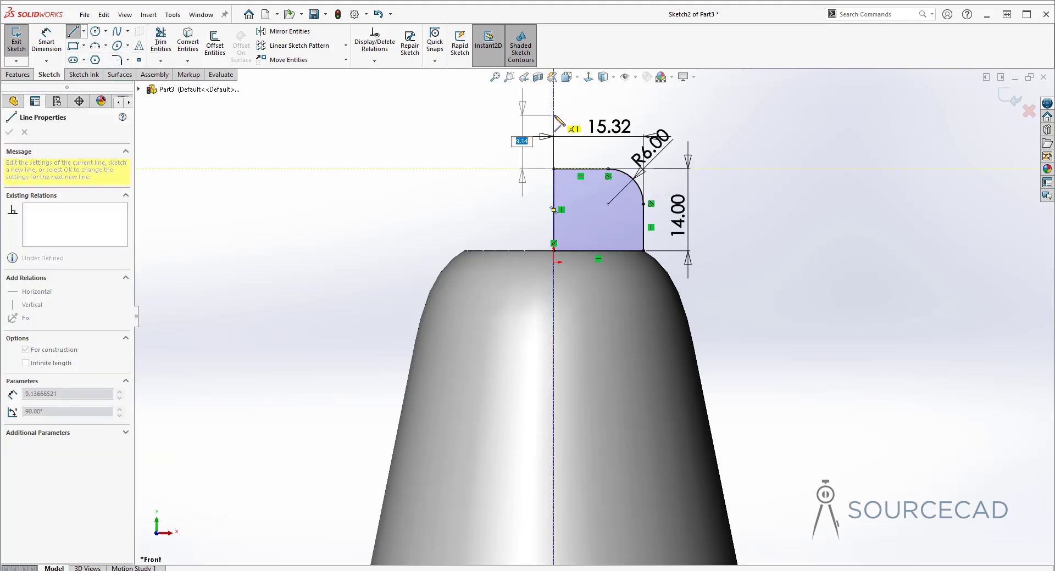
key("Escape")
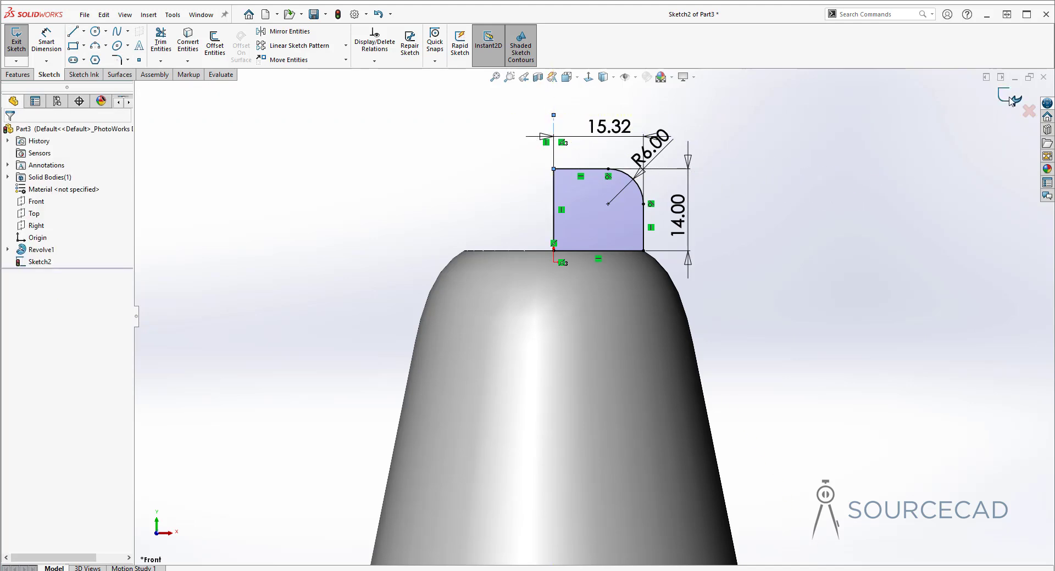
Step: Revolve the cap profile 360° about the centerline as a separate body, with Merge result turned off
left_click(18, 75)
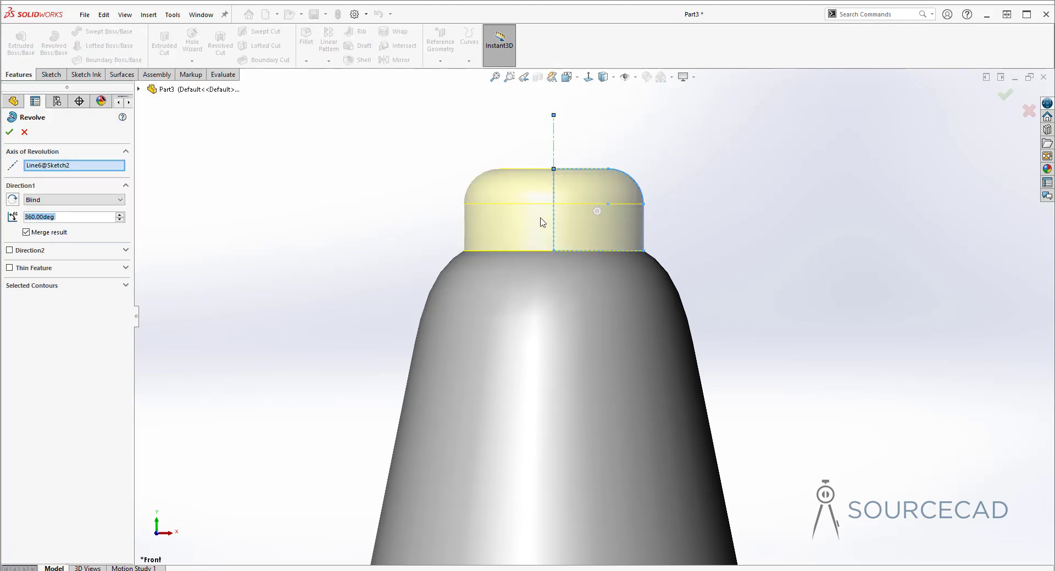
left_click(26, 233)
left_click(9, 133)
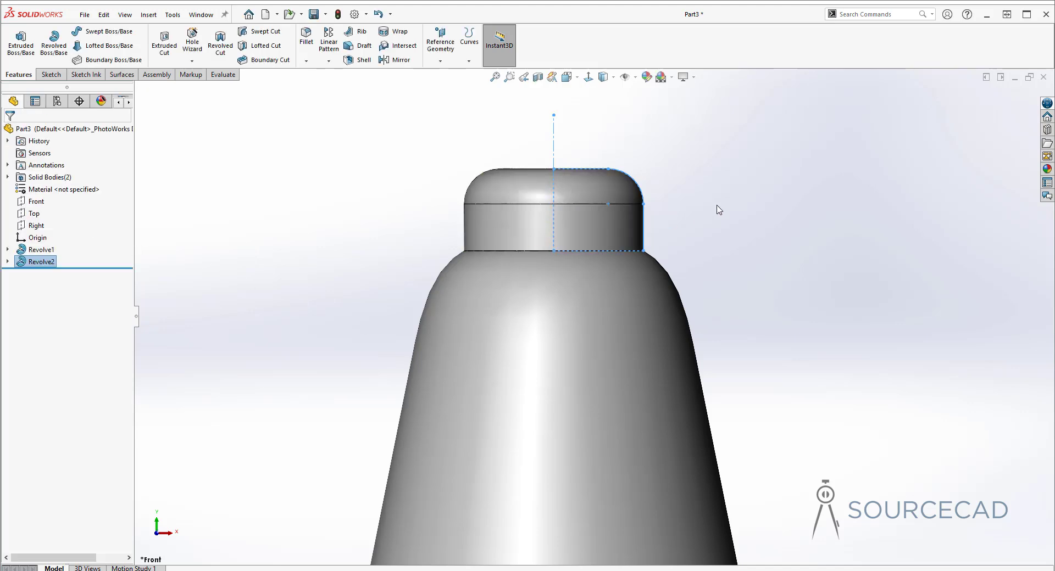
Step: Start a new sketch on the Front plane with the whole bulb in view
key("f")
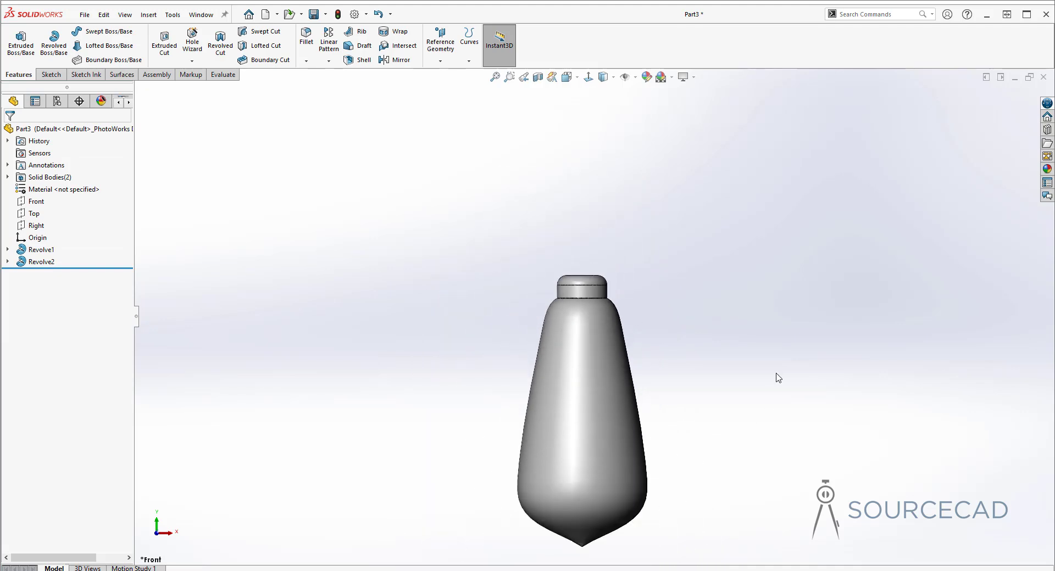
middle_click_drag(699, 373, 691, 299, "ctrl")
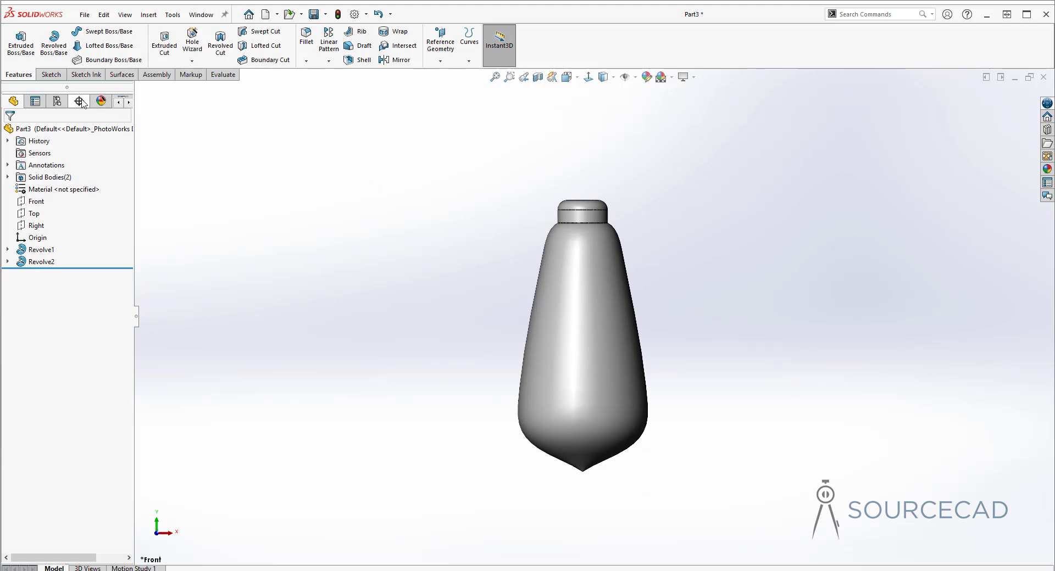
left_click(52, 75)
left_click(17, 44)
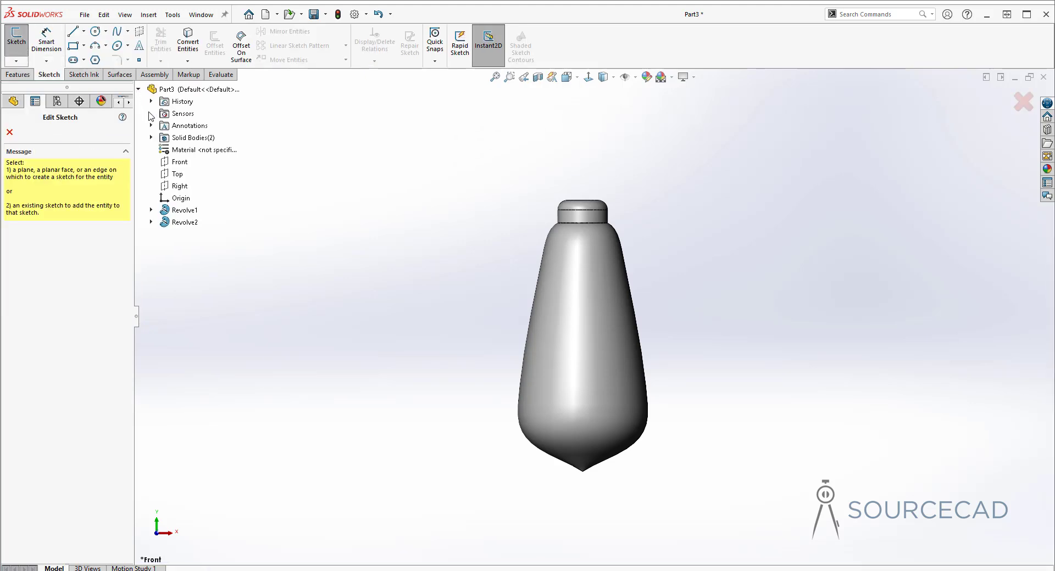
left_click(176, 162)
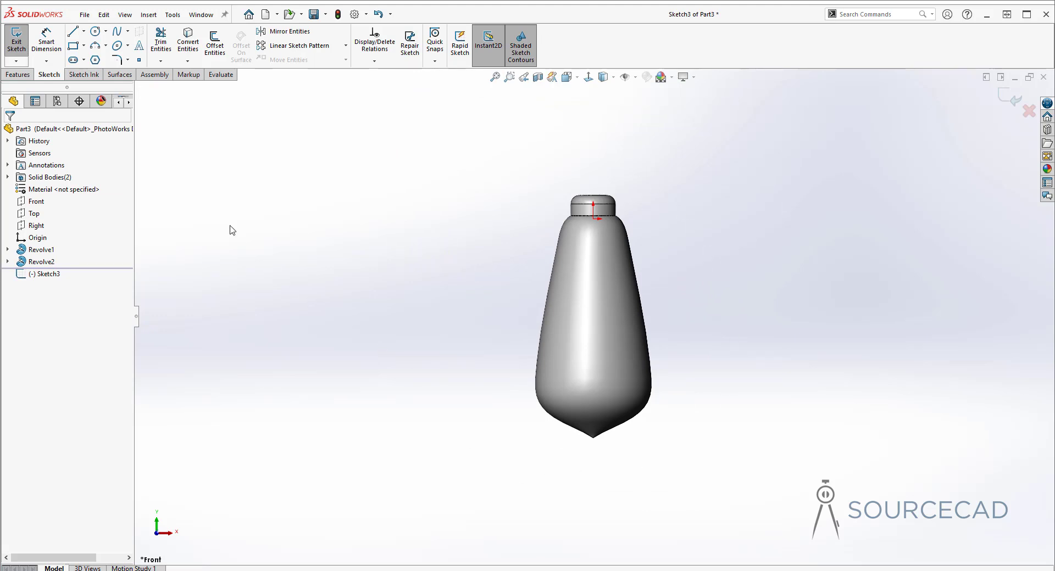
Step: Sketch a four-point spline from just above the cap, bulging outward around the bulb, to about 201 mm below the origin
left_click(118, 32)
left_click(608, 173)
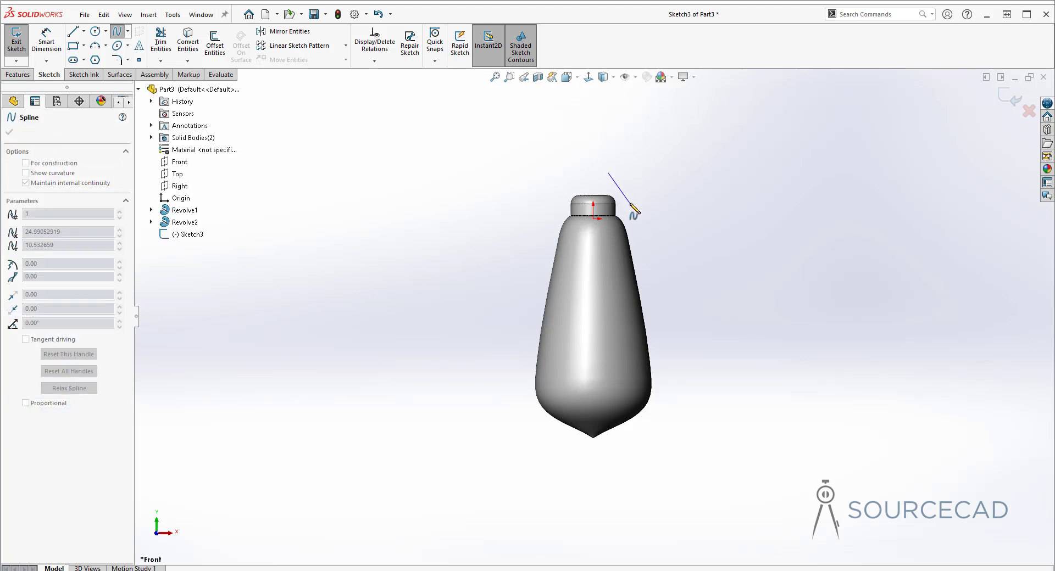
left_click(631, 202)
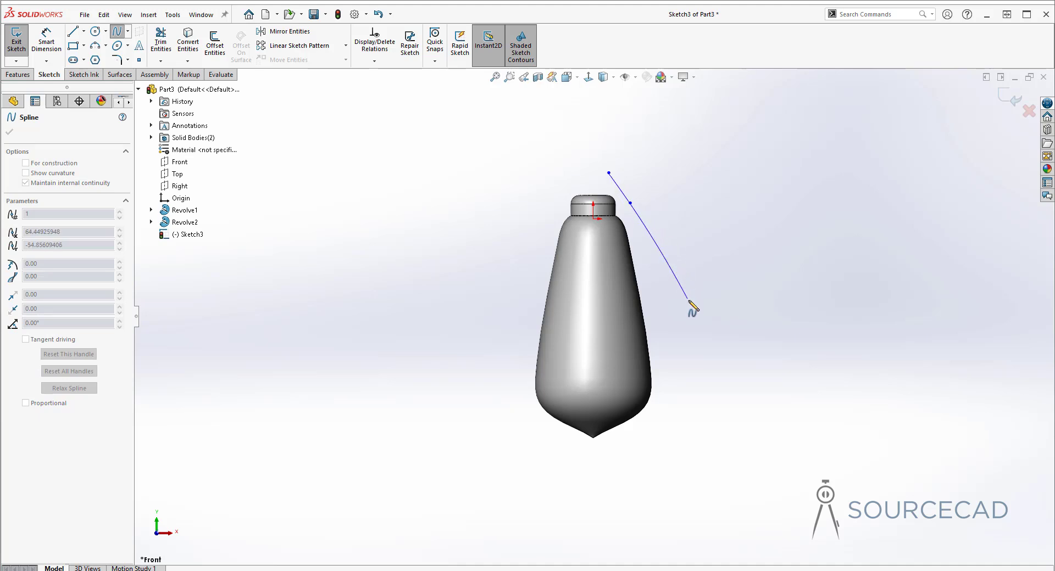
left_click(713, 310)
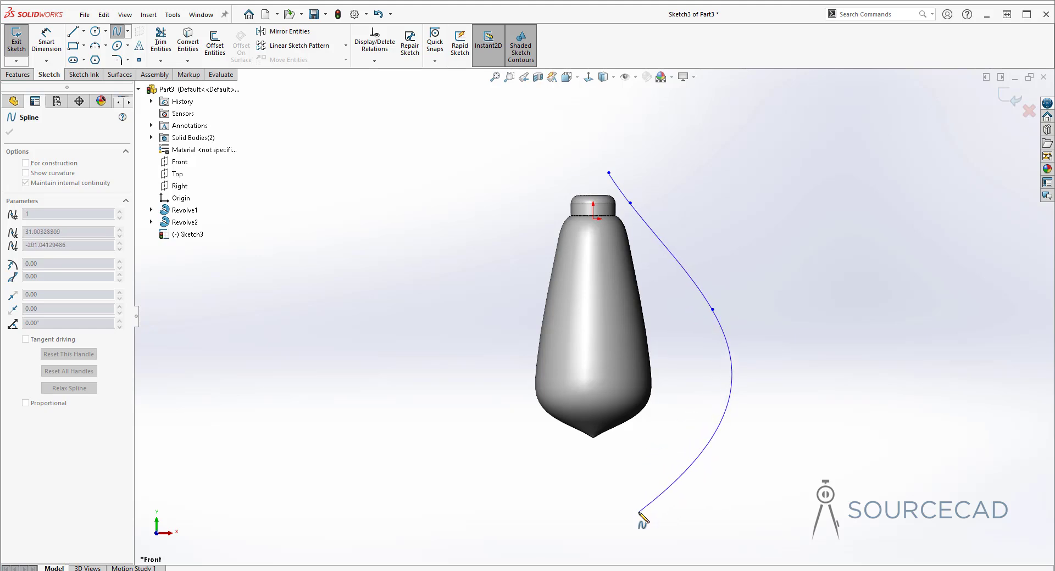
double_click(639, 513)
Step: Reshape the spline by moving both inner points down and outward and raising its upper end to about 41 mm above the origin
left_click_drag(713, 309, 749, 366)
left_click_drag(631, 205, 664, 255)
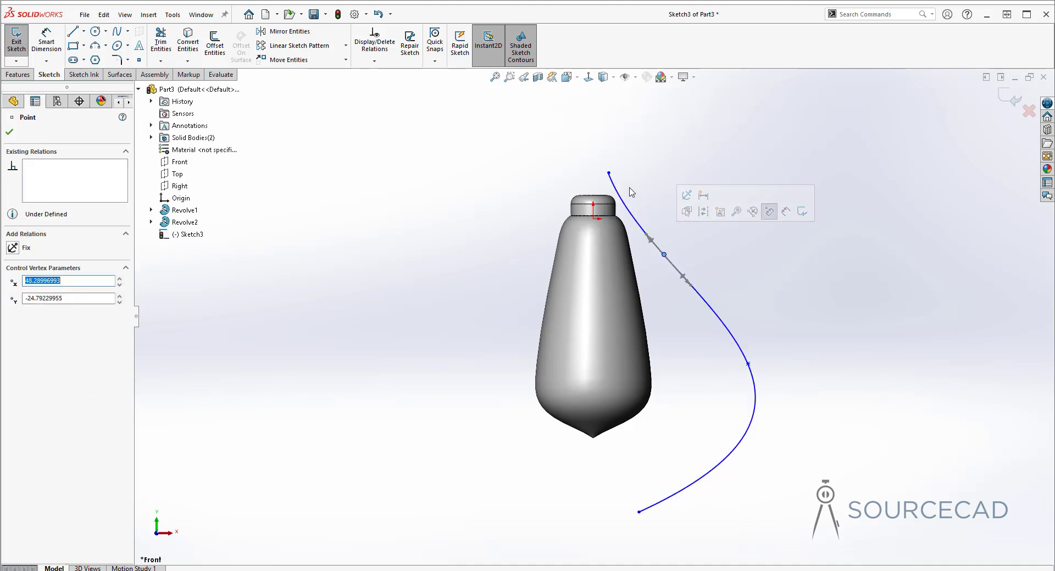
left_click_drag(610, 173, 612, 159)
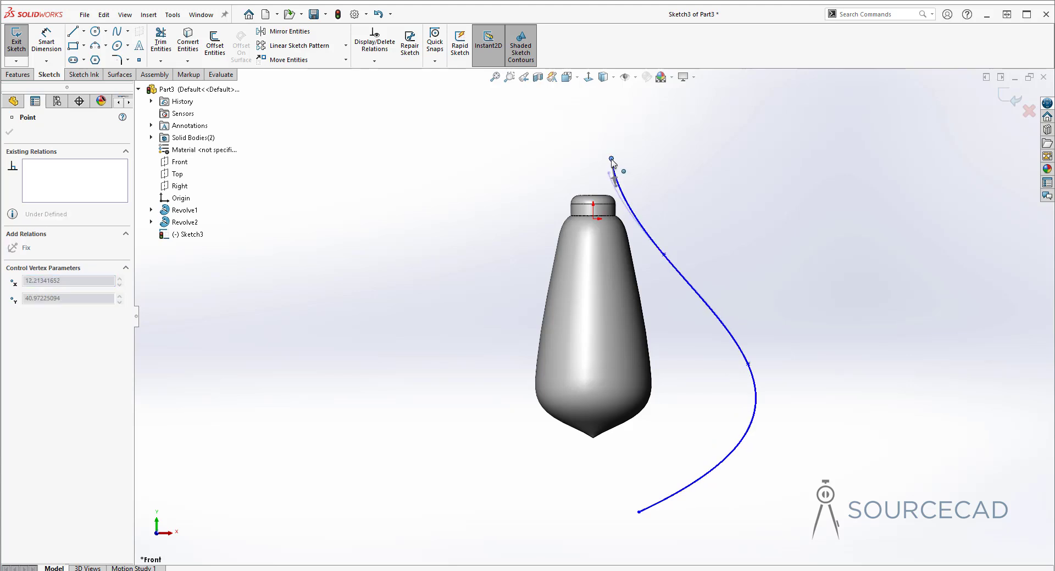
left_click(723, 287)
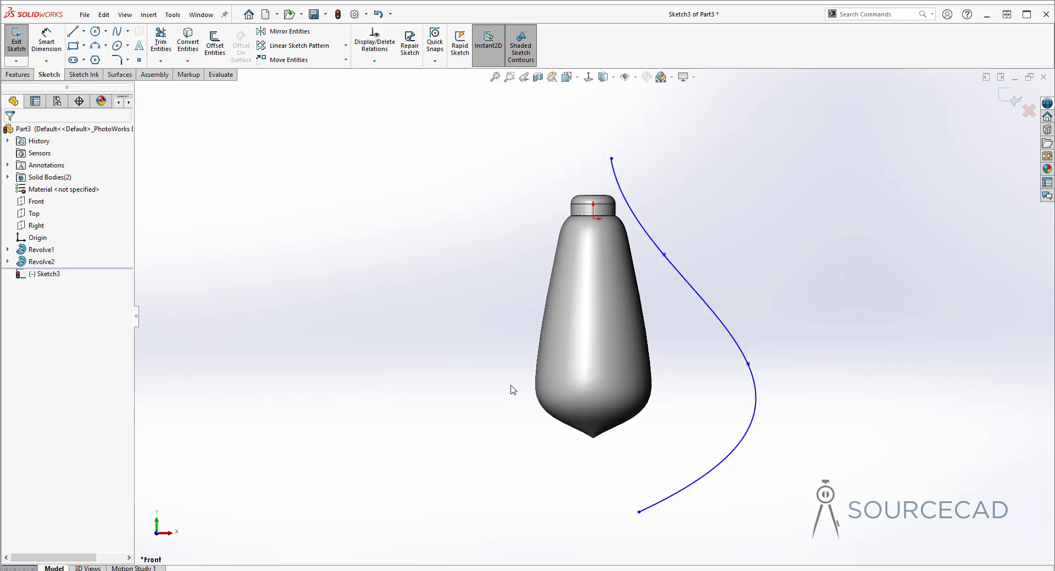
Step: Sketch a vertical centerline from the origin up past the spline's upper end
left_click(84, 32)
left_click(108, 56)
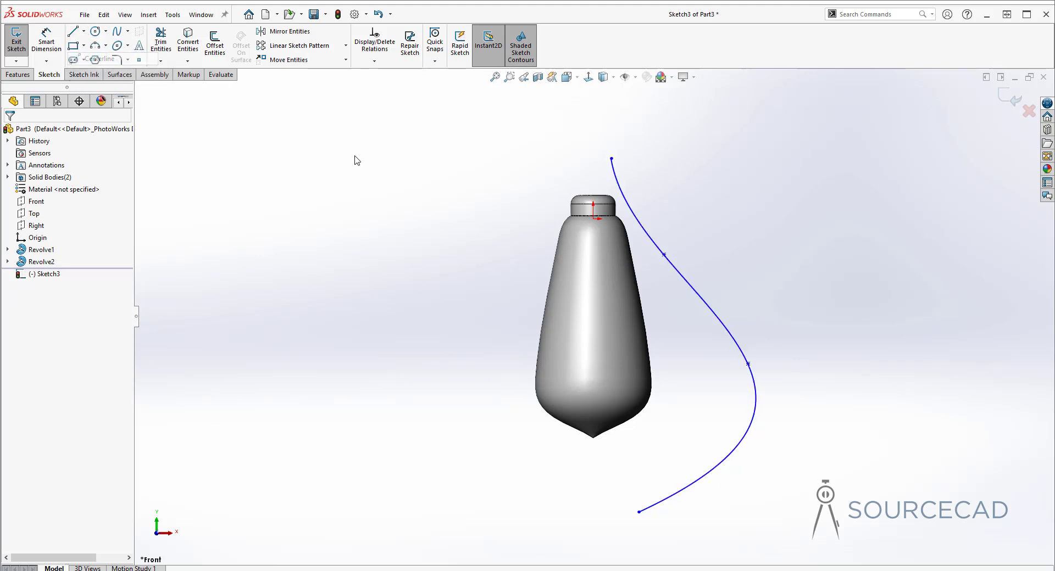
left_click(593, 219)
left_click(593, 130)
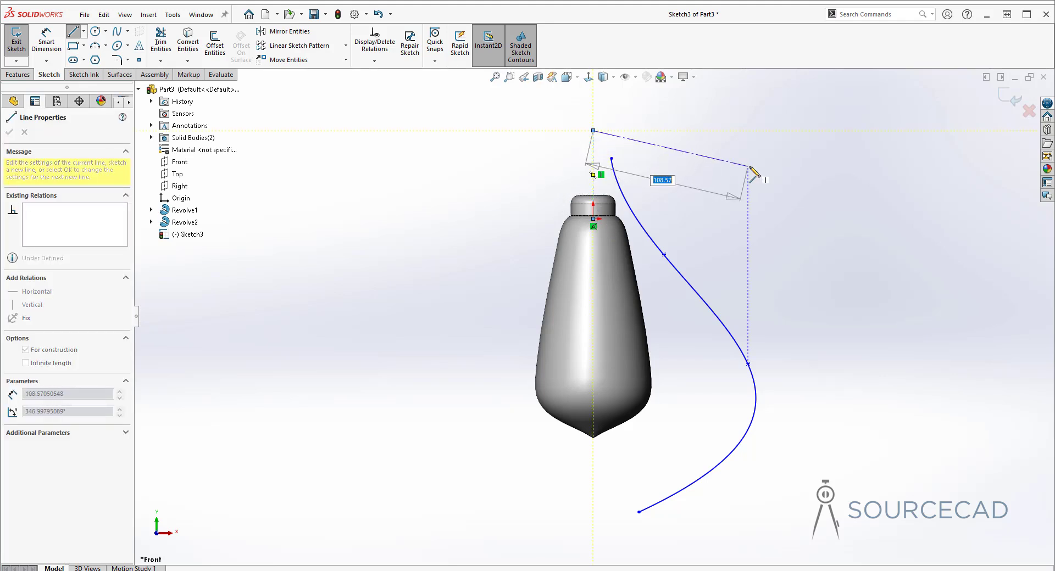
key("Escape")
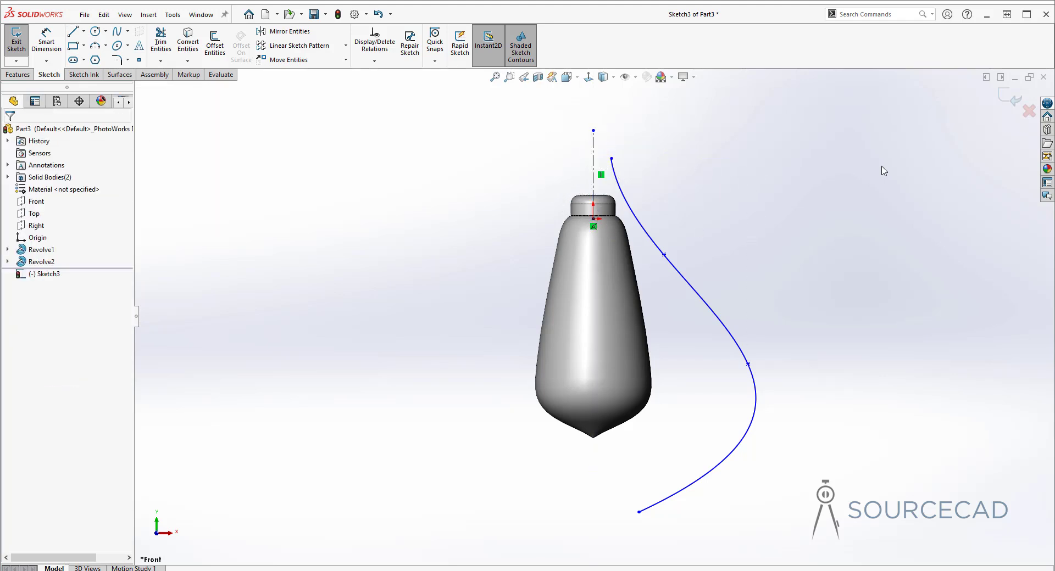
Step: Lengthen the spline by lowering its bottom end and shifting both inner points further down and outward
scroll(779, 195, "down", 2)
scroll(784, 196, "up", 5)
left_click_drag(571, 463, 566, 513)
left_click_drag(636, 376, 646, 396)
left_click(586, 312)
left_click_drag(586, 313, 597, 326)
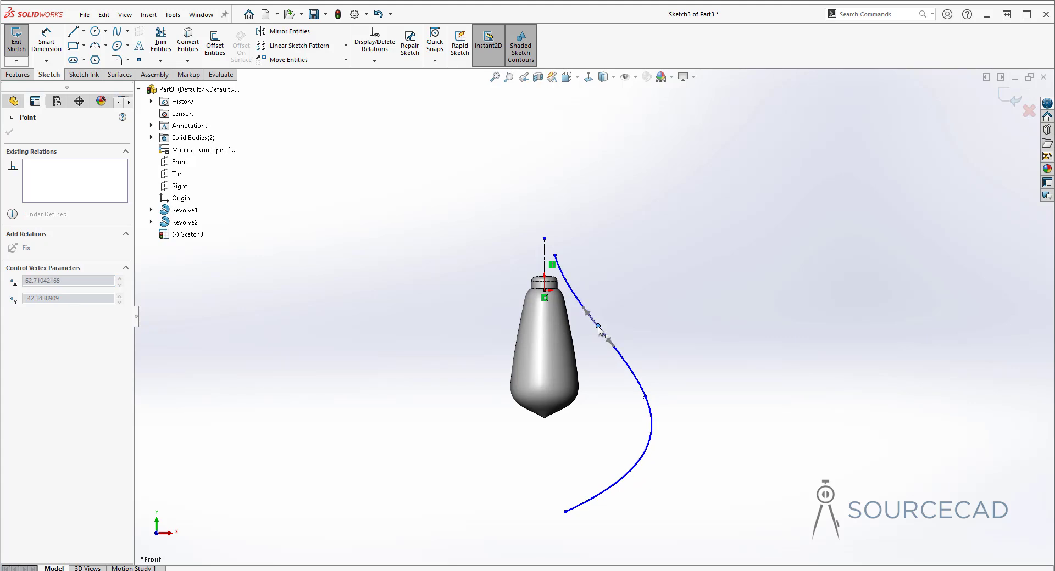
left_click(685, 350)
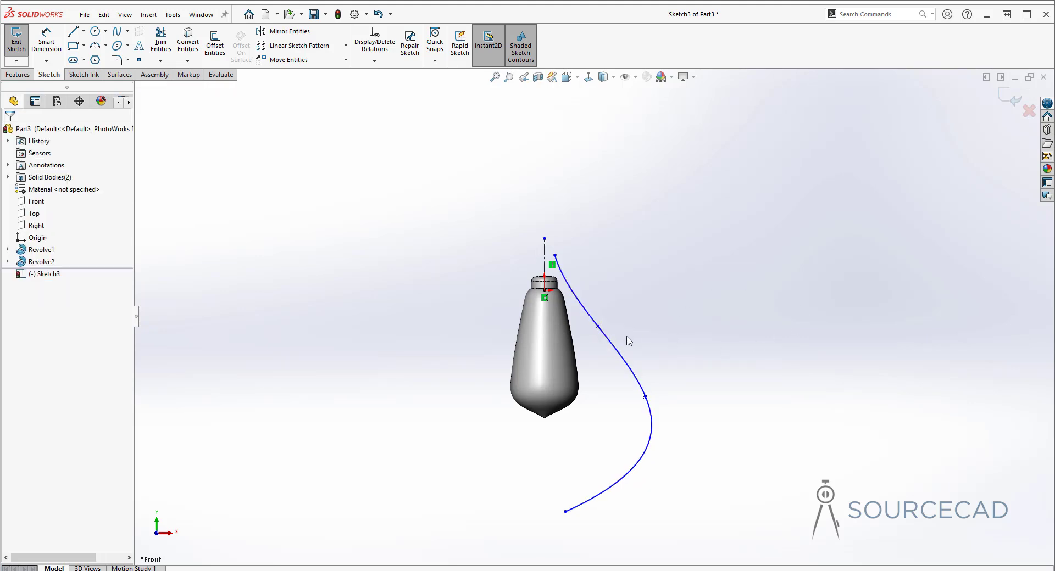
Step: Move the spline's upper end and upper inner point slightly further away from the bulb
left_click(556, 256)
mouse_move(555, 256)
left_mouse_down()
mouse_move(575, 264)
mouse_move(572, 251)
mouse_move(566, 259)
left_mouse_up()
left_click(598, 326)
left_click_drag(598, 327, 605, 326)
left_click(592, 230)
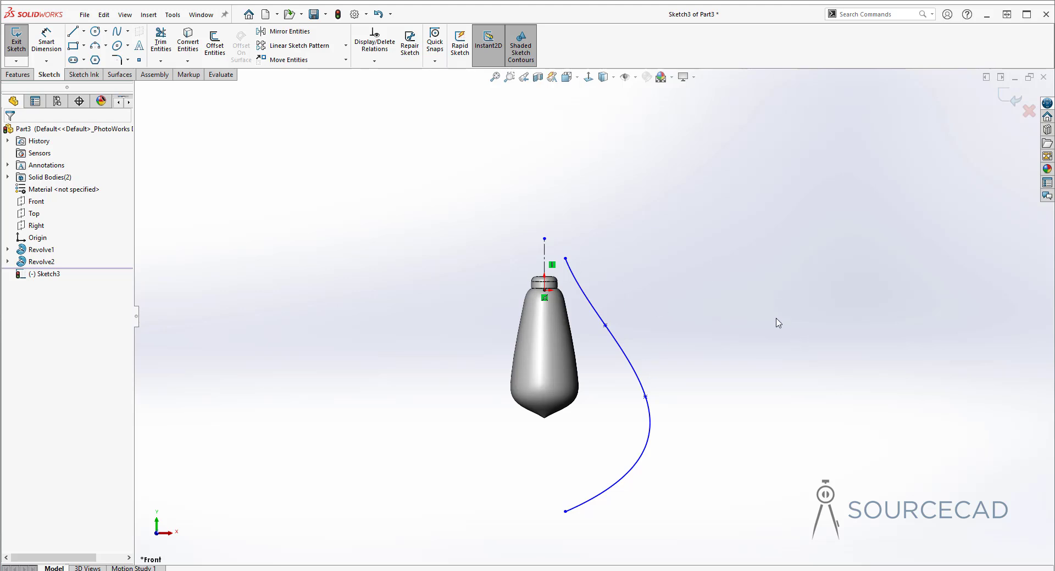
Step: Exit the sketch and create a revolved surface from the spline, 360° about the vertical centerline
left_click(1011, 98)
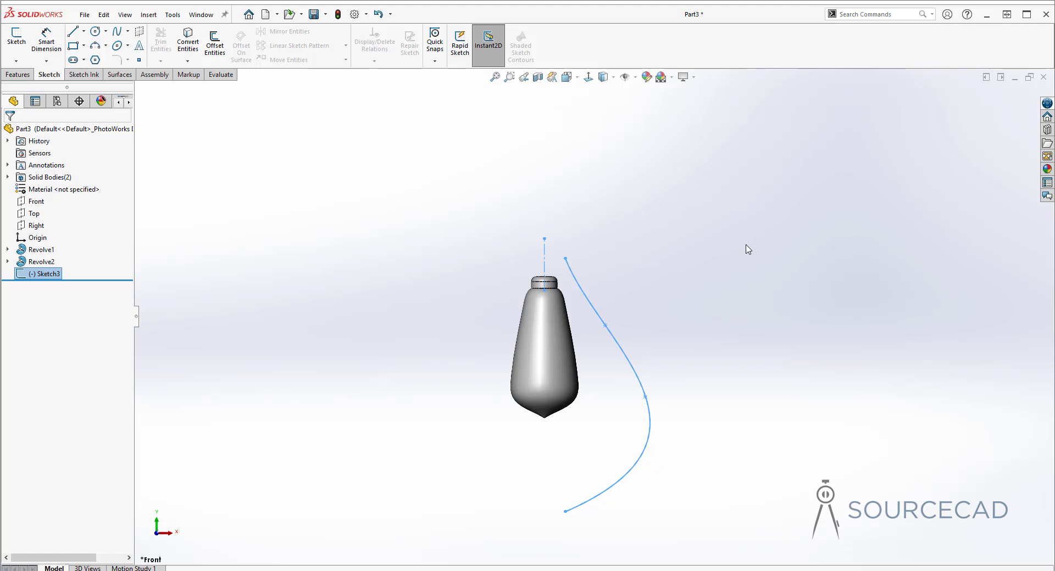
left_click(748, 249)
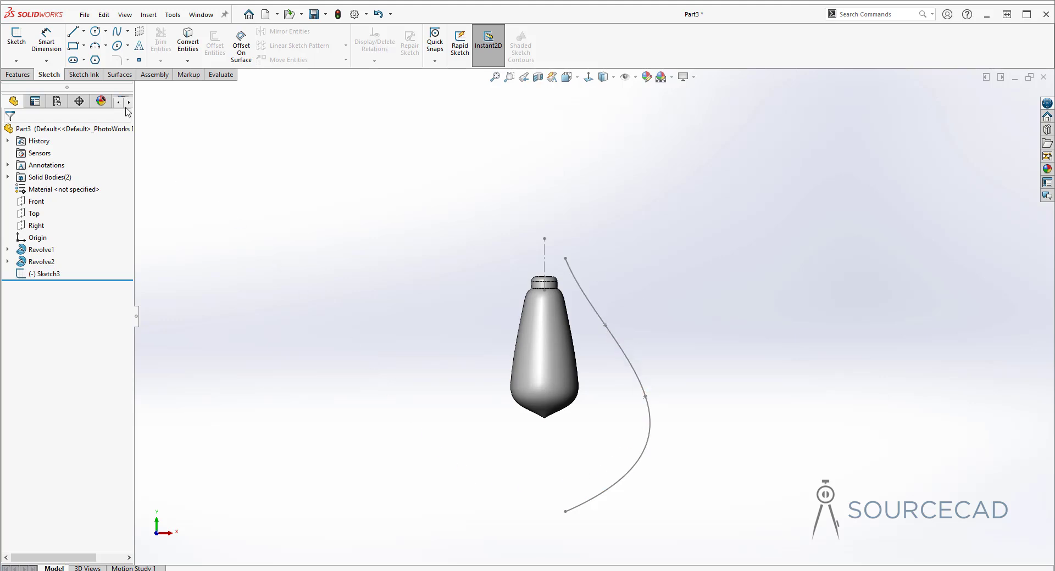
left_click(120, 76)
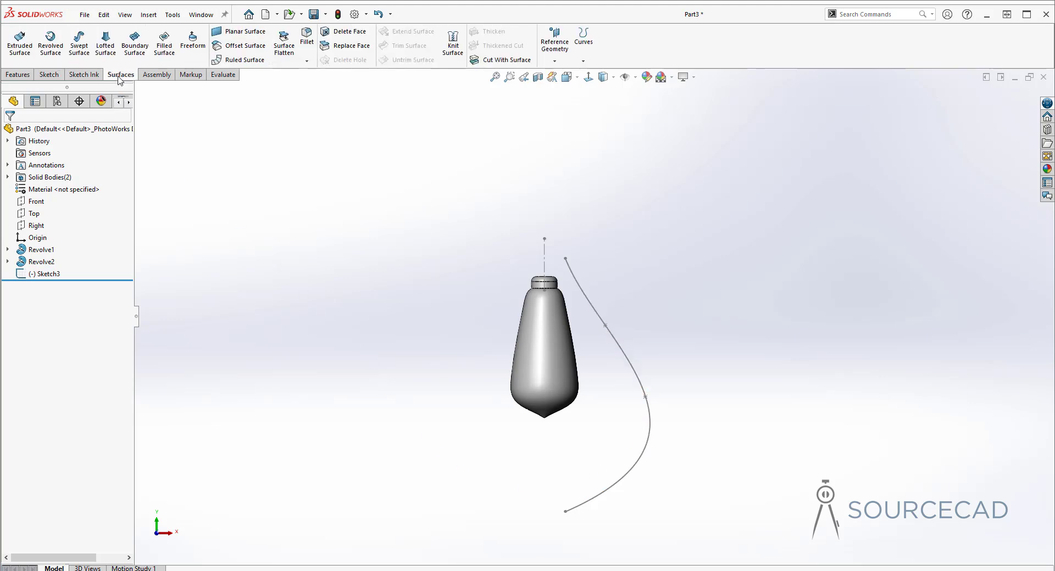
left_click(49, 49)
left_click(581, 301)
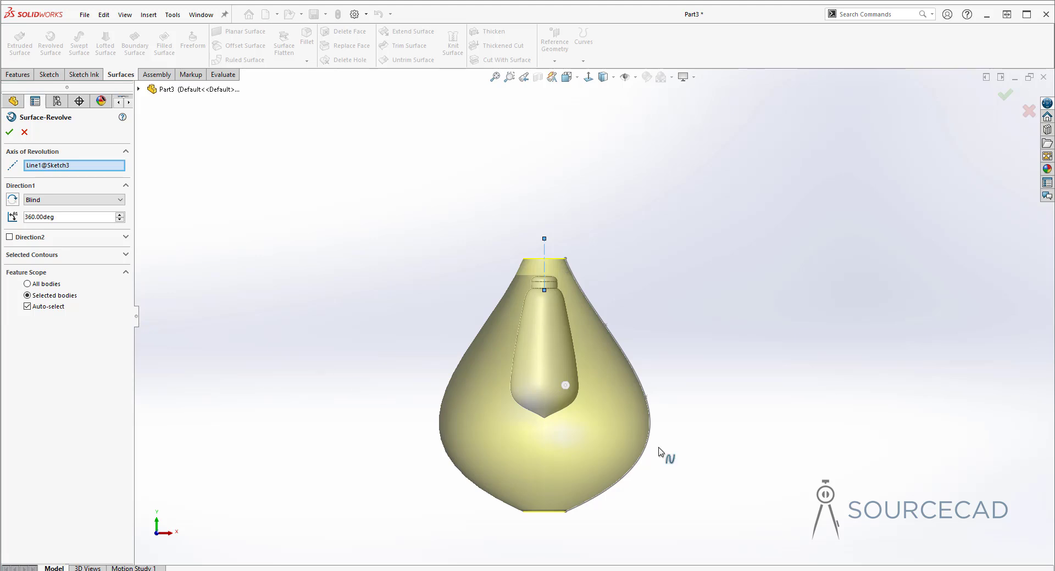
left_click(8, 132)
Step: Start a spline on the revolved surface at the front of its upper rim and place a second point a short way down the neck
middle_click_drag(600, 213, 757, 296)
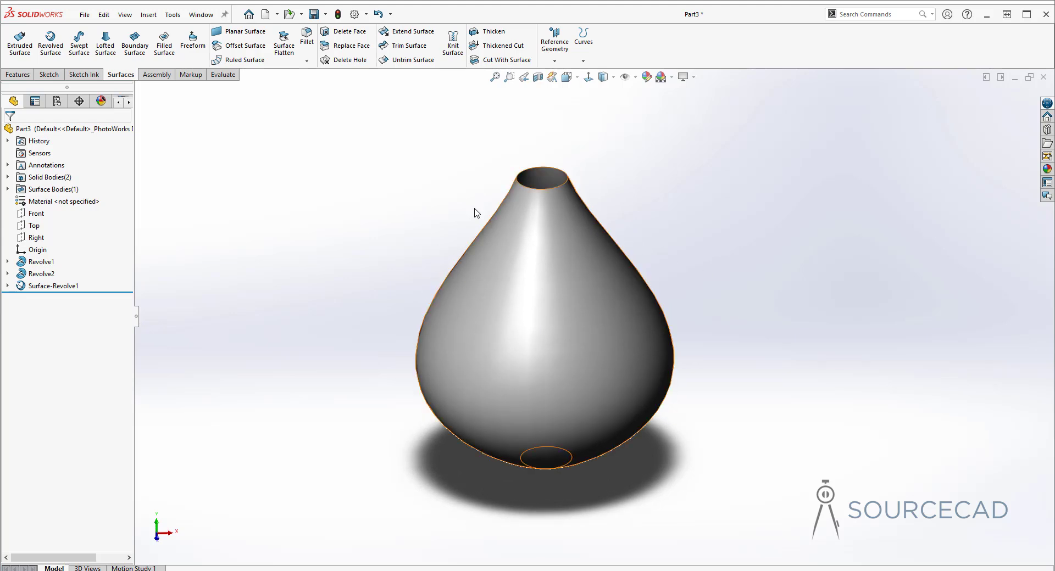
left_click(23, 76)
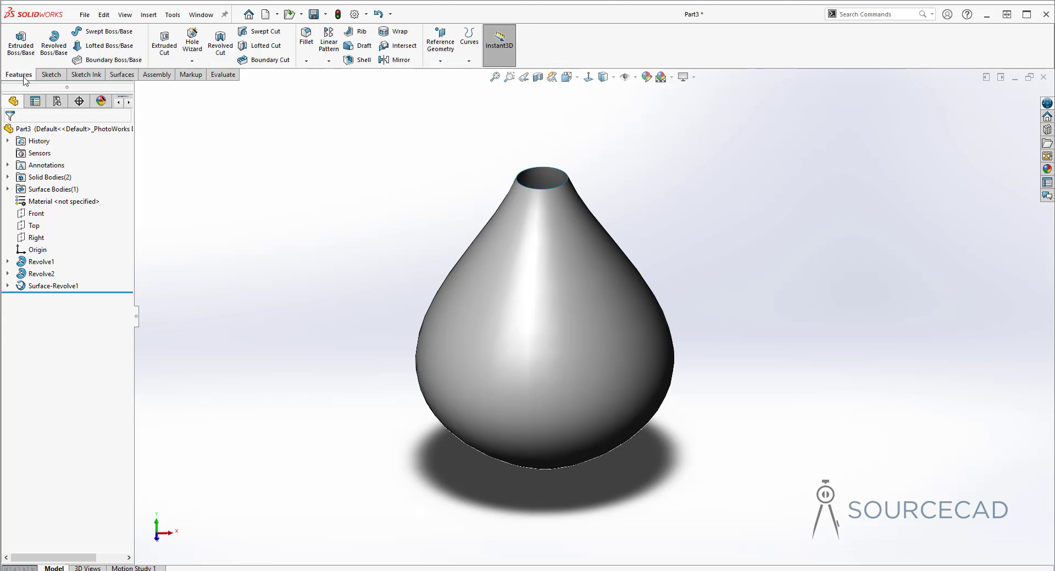
left_click(51, 74)
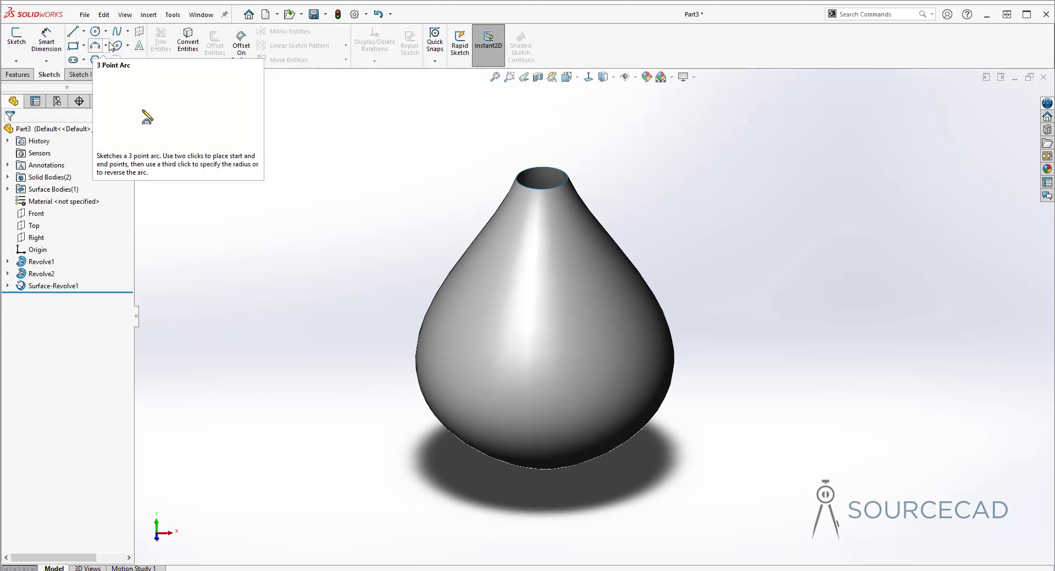
left_click(128, 32)
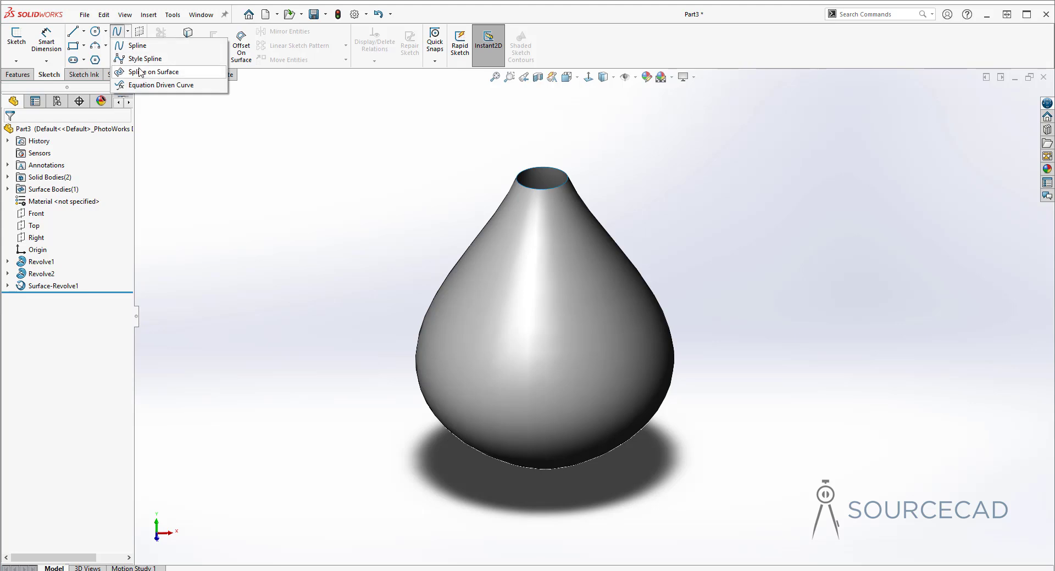
left_click(165, 72)
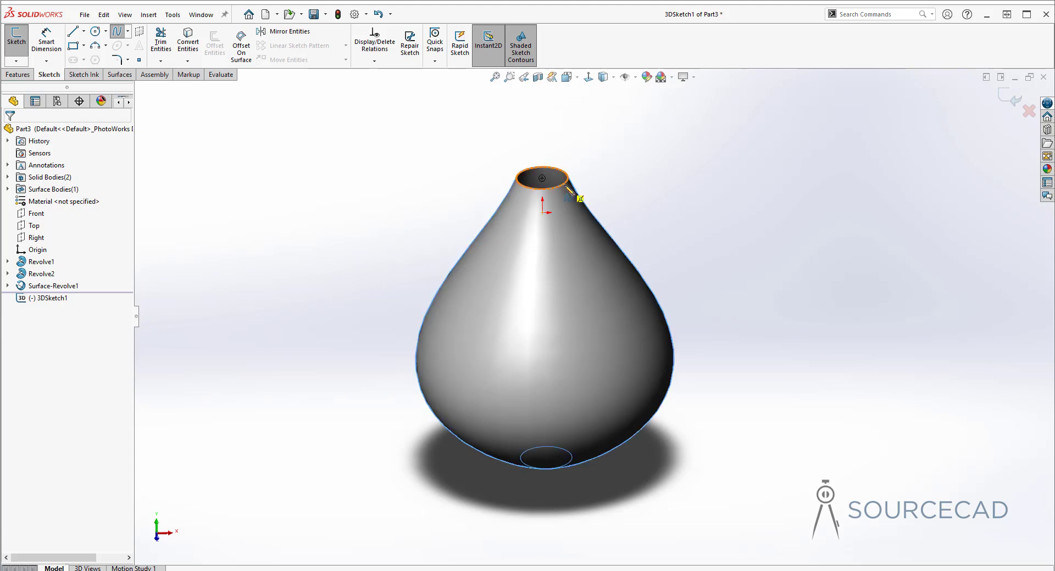
left_click(544, 217)
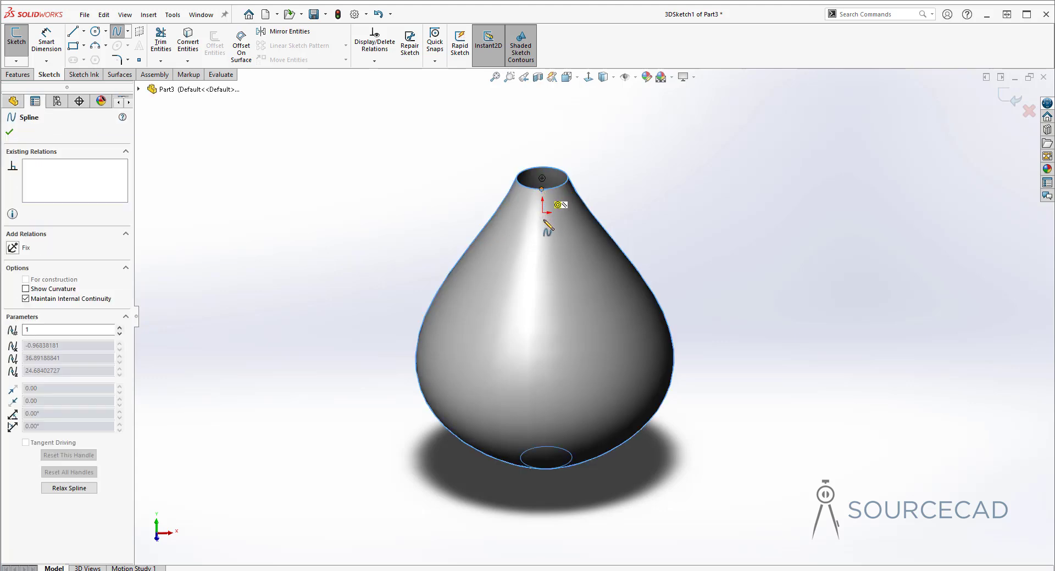
left_click(577, 270)
Step: Continue the spline around the surface's belly with two more points and finish it on the lower rim
middle_click_drag(622, 324, 641, 348)
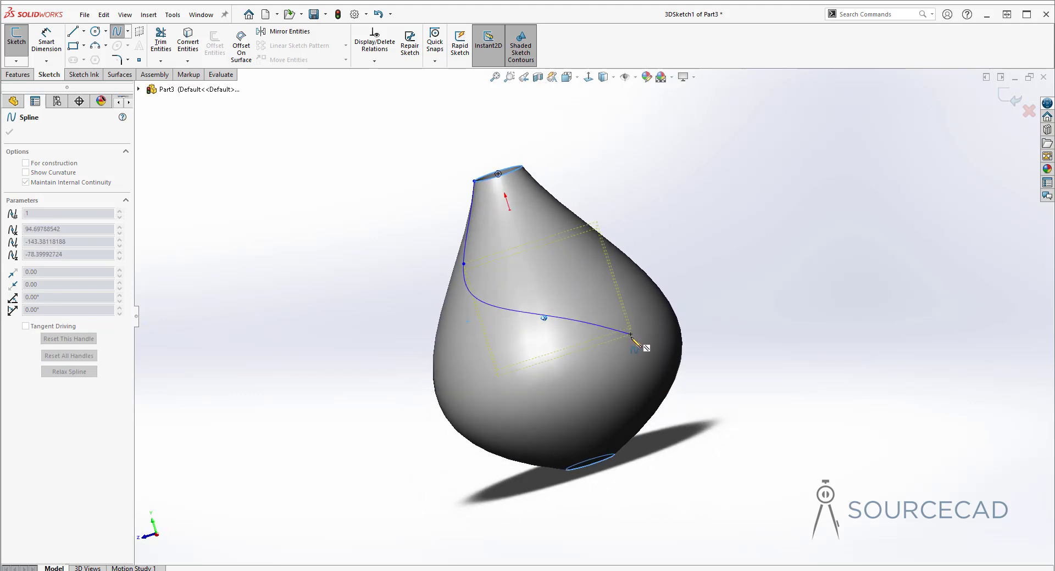
left_click(586, 380)
middle_click_drag(585, 379, 608, 429)
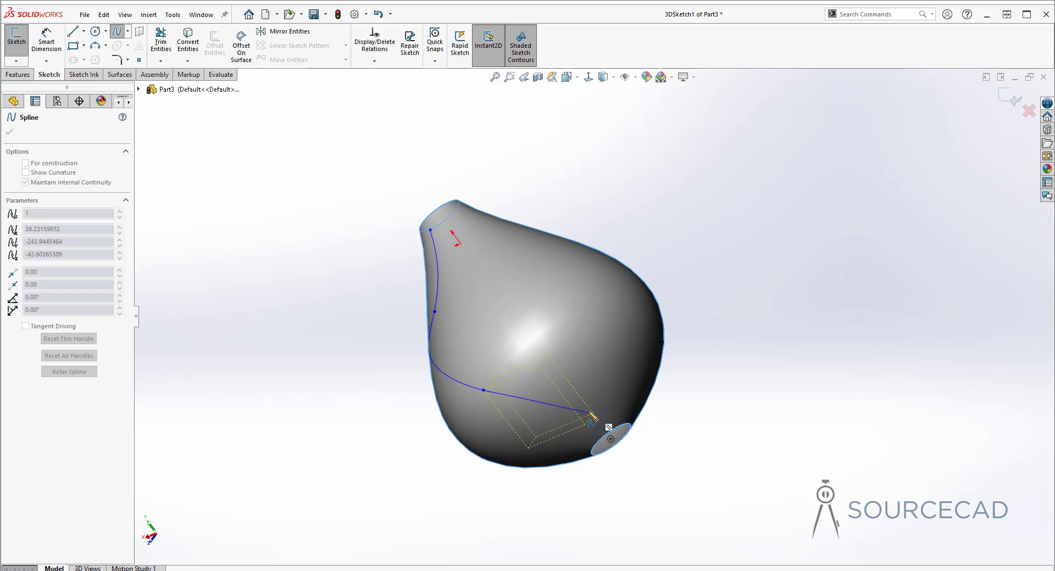
left_click(581, 408)
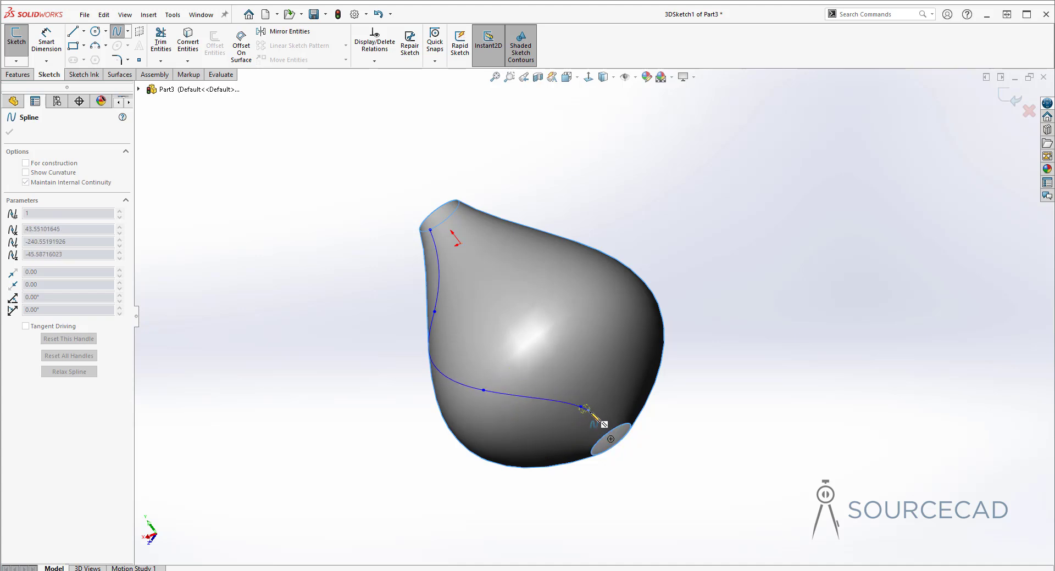
middle_click_drag(615, 432, 611, 436)
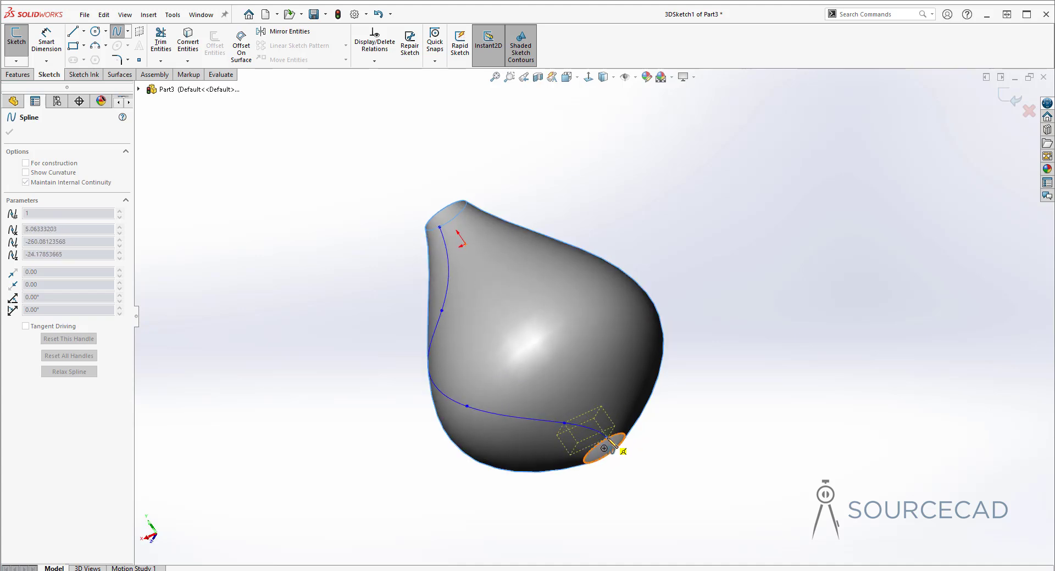
left_click(609, 438)
key("Escape")
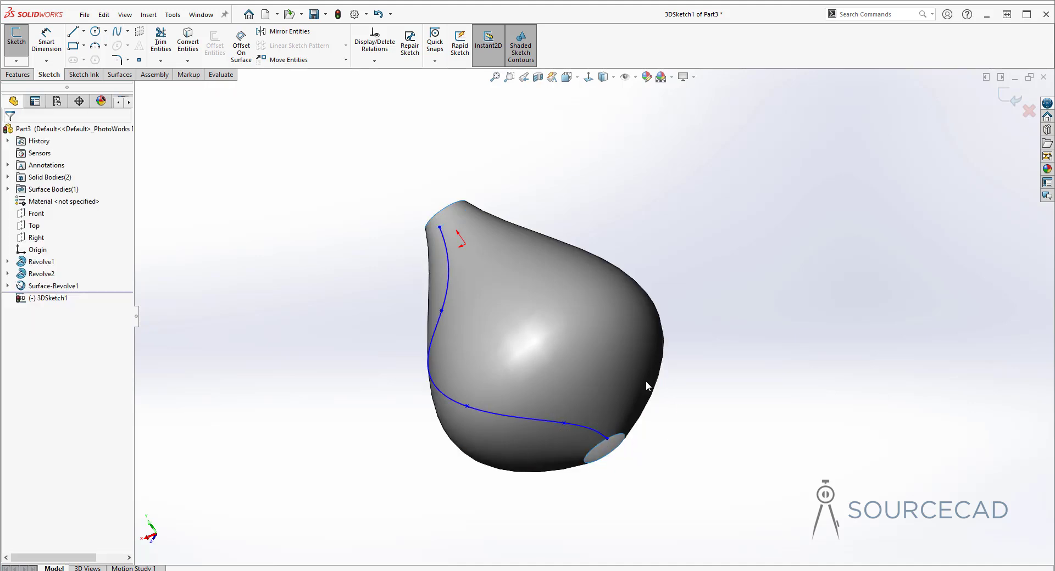
Step: Exit the 3D sketch and hide the revolved surface, leaving the bulb and the spline visible
middle_click_drag(501, 264, 723, 313)
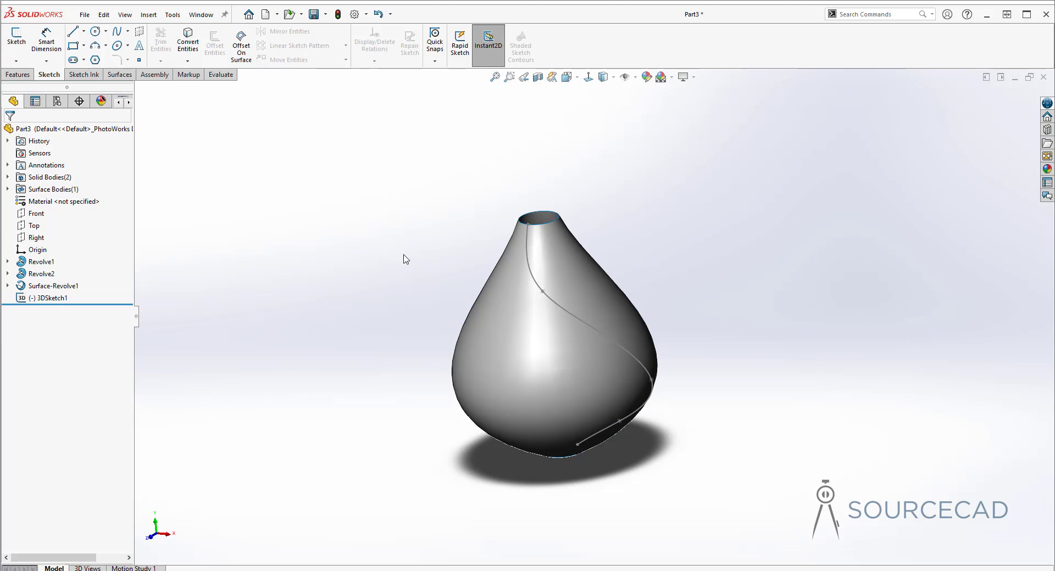
left_click(47, 286)
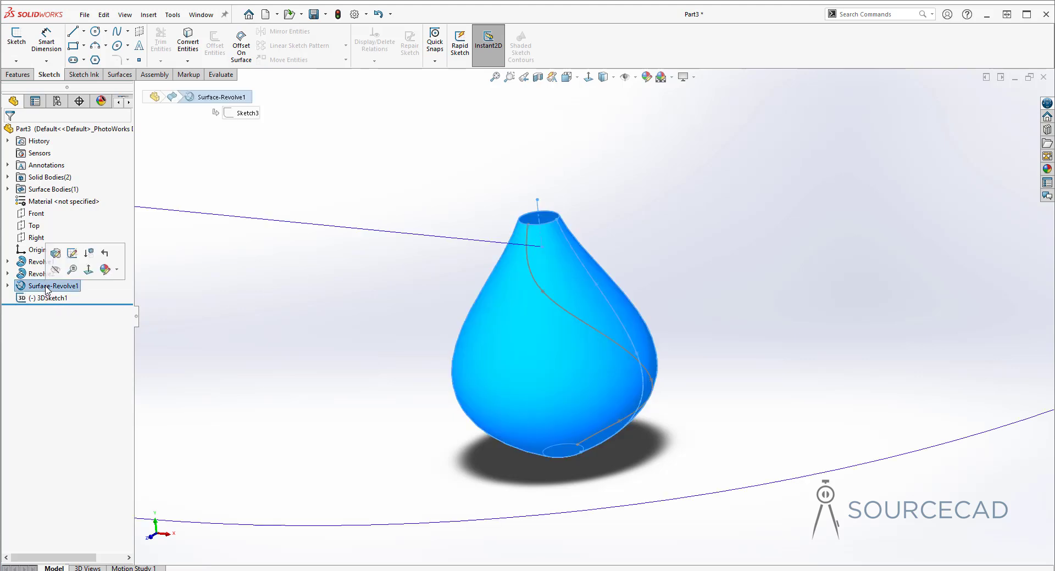
left_click(55, 270)
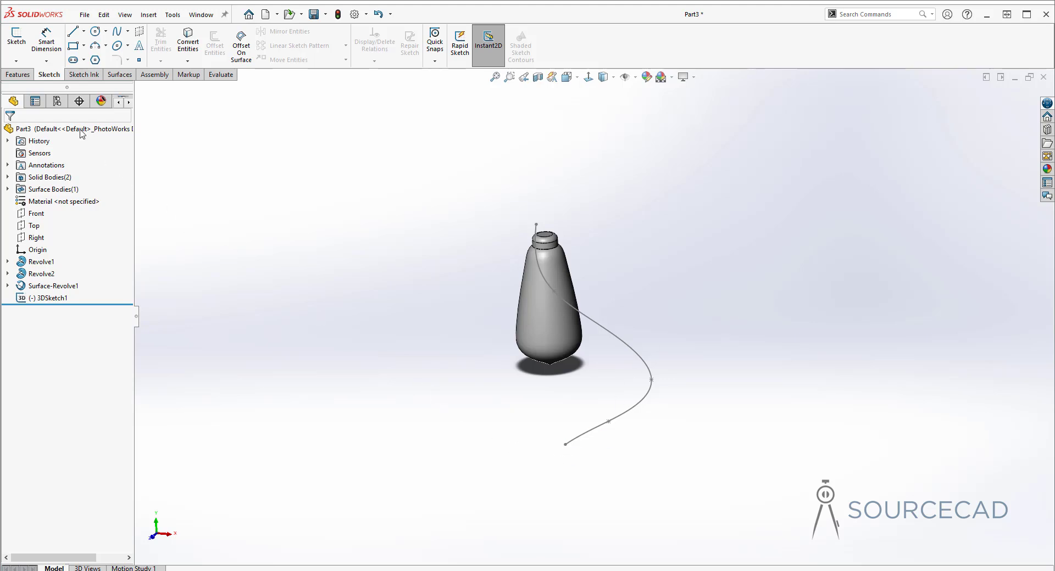
Step: Create a swept boss along the 3D spline with a 10 mm circular profile
left_click(18, 75)
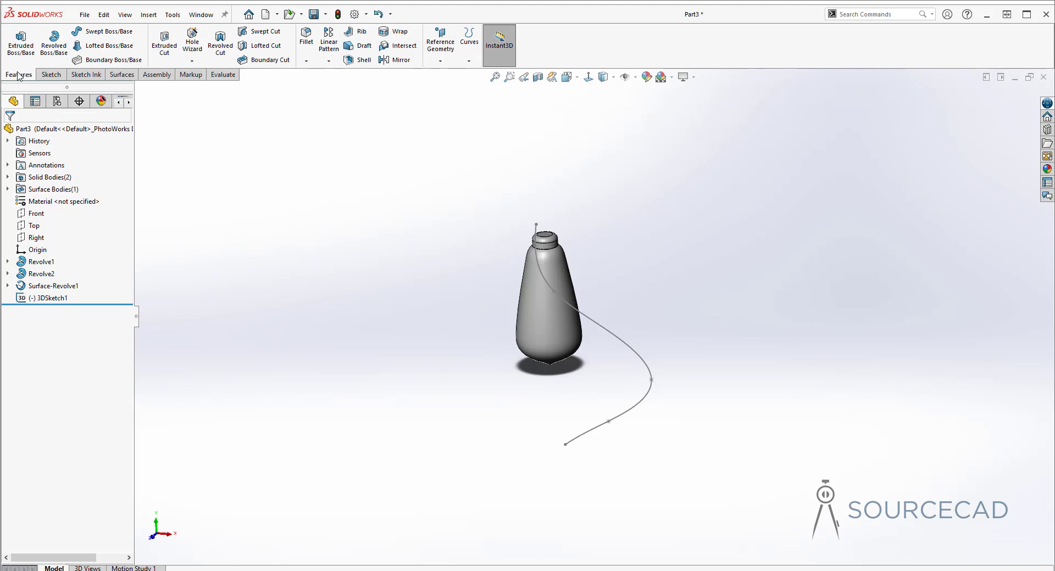
left_click(103, 31)
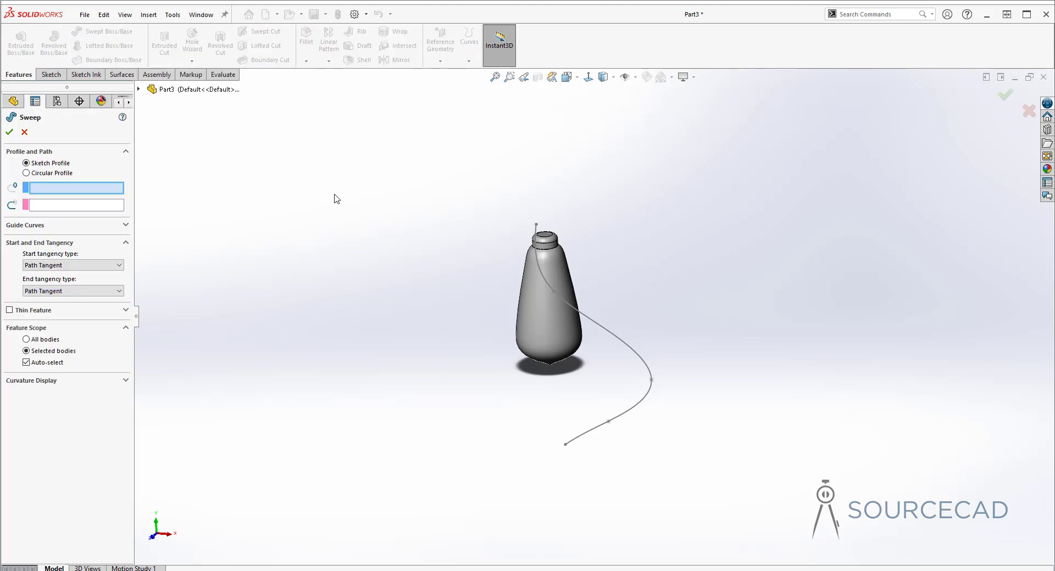
left_click(27, 173)
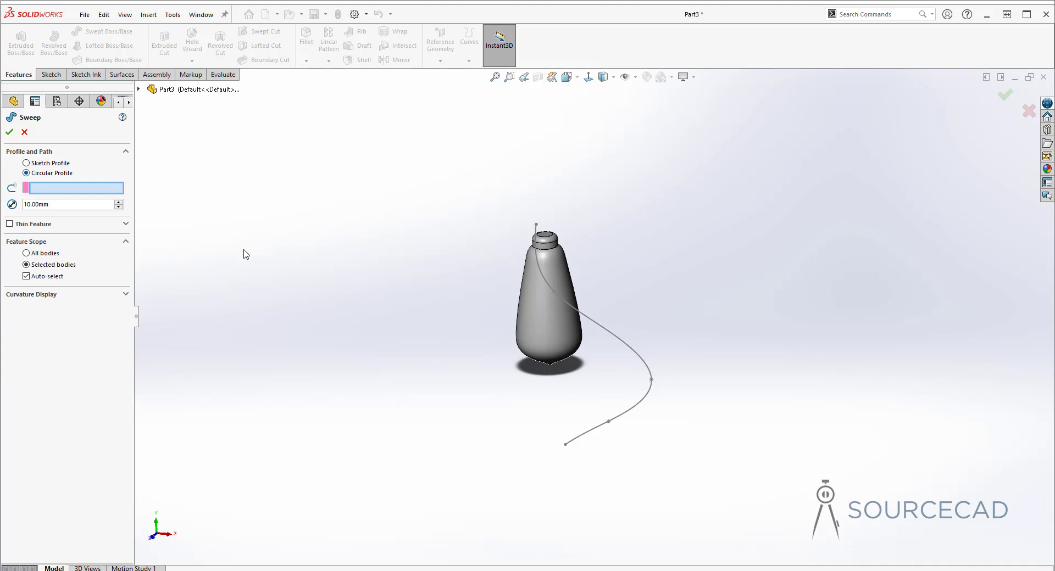
left_click(613, 339)
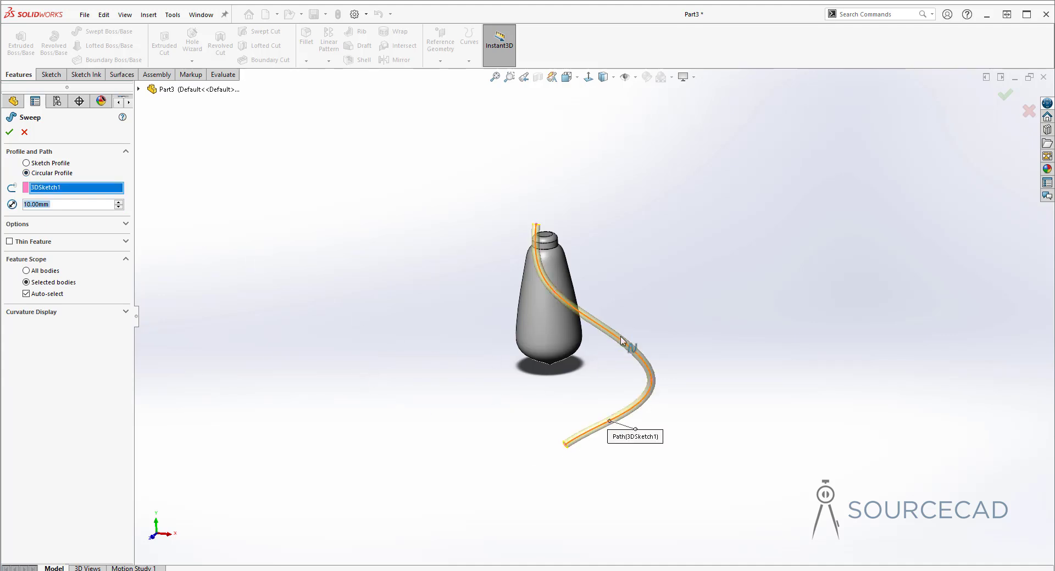
middle_click_drag(694, 314, 737, 286)
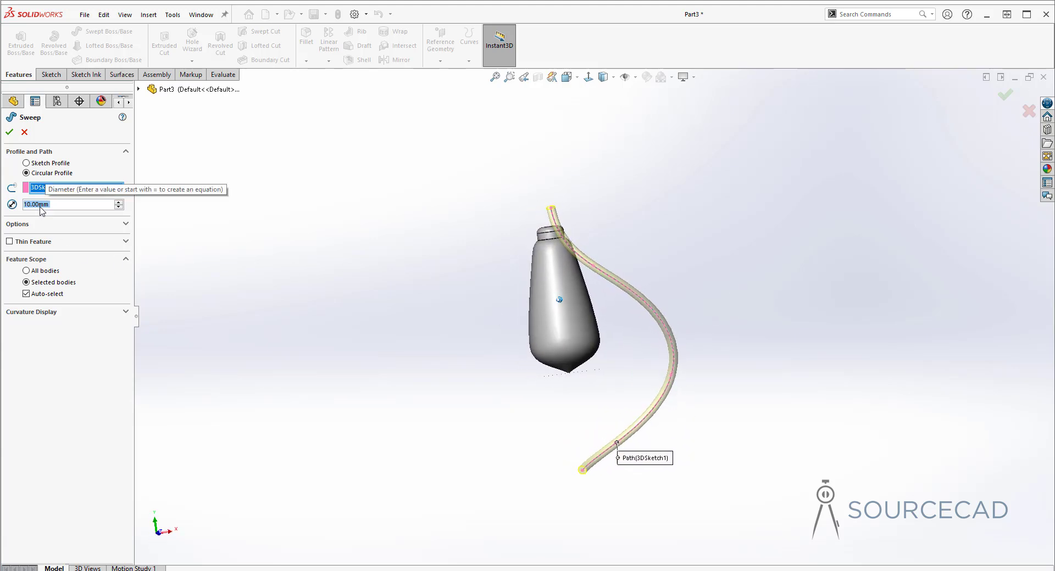
key("ctrl+6")
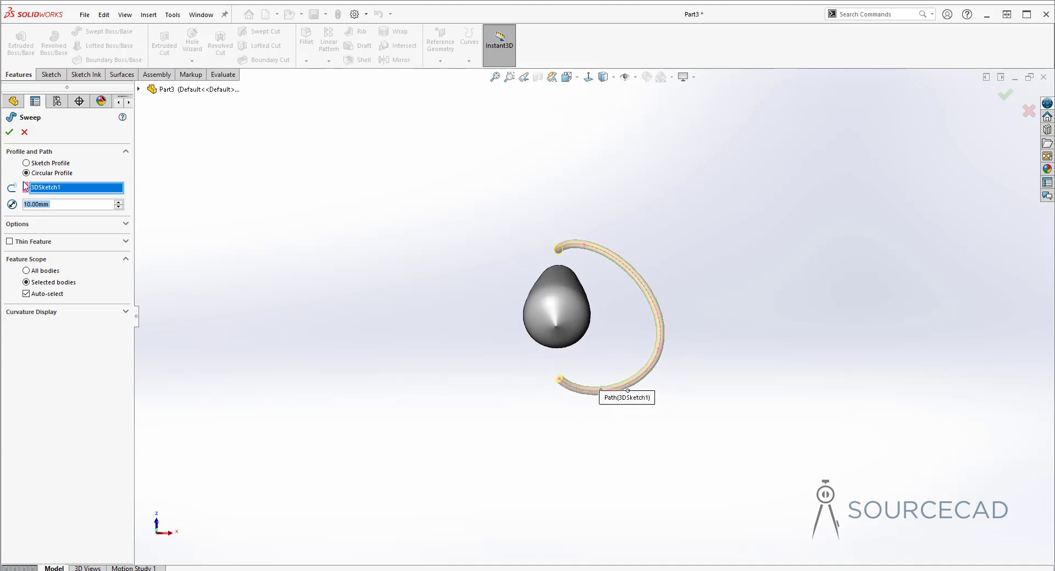
left_click(9, 132)
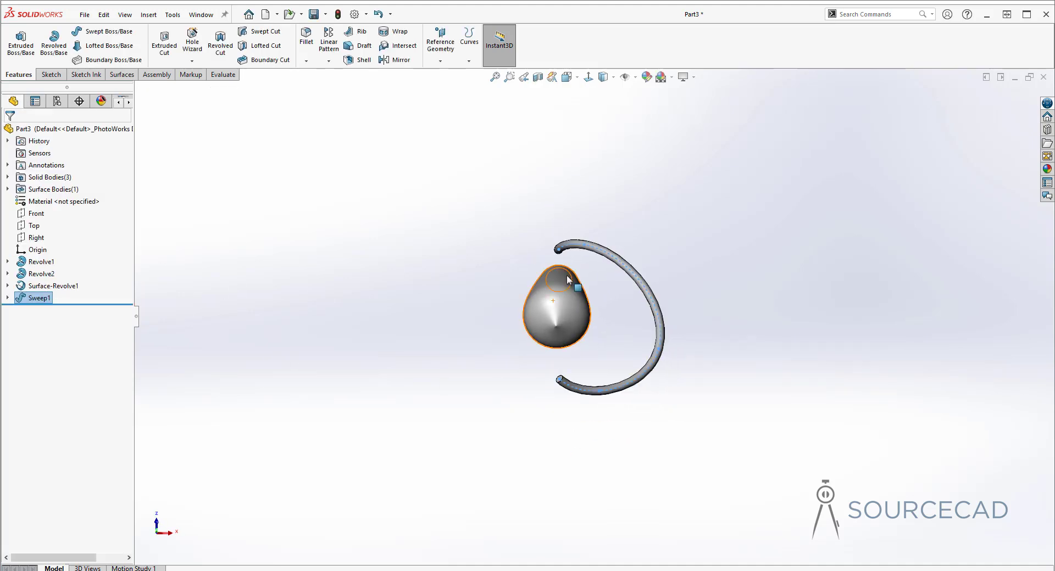
Step: Set up a circular pattern of the swept tube, equally spaced over 360° around the circular edge at the bulb's neck
key("ctrl+1")
left_click(708, 264)
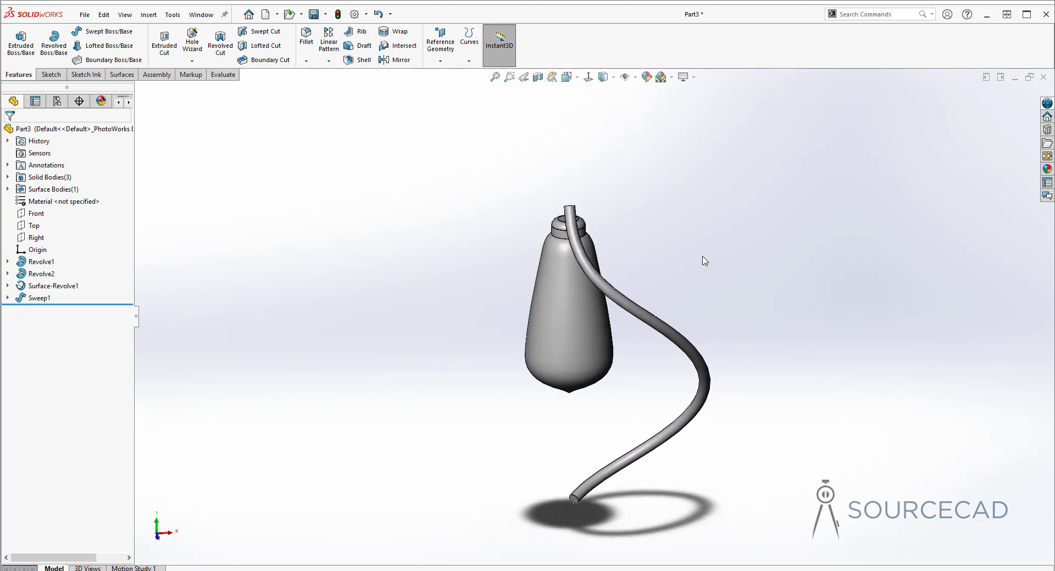
left_click(328, 61)
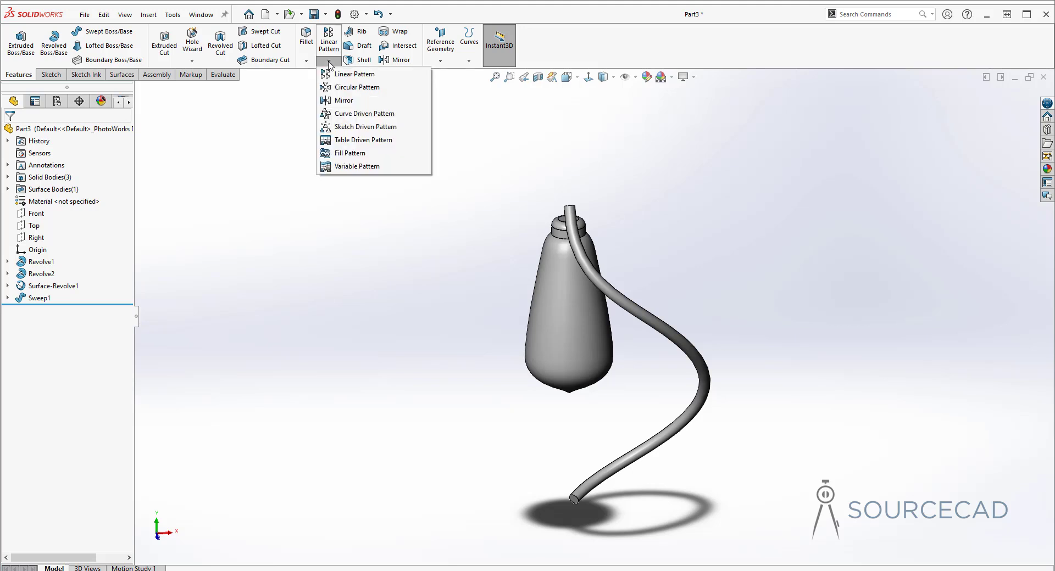
left_click(343, 86)
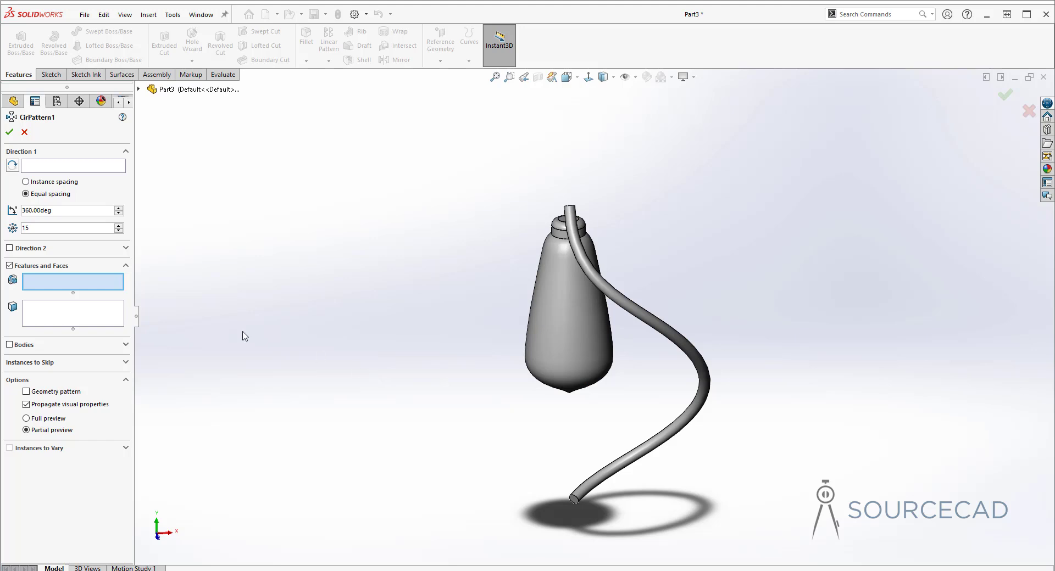
left_click(689, 338)
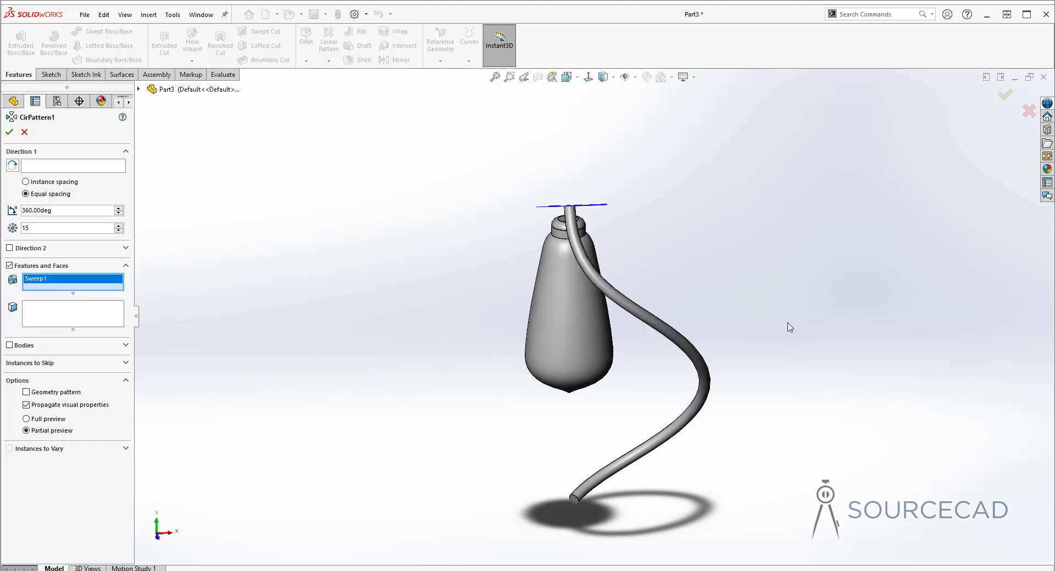
left_click(57, 167)
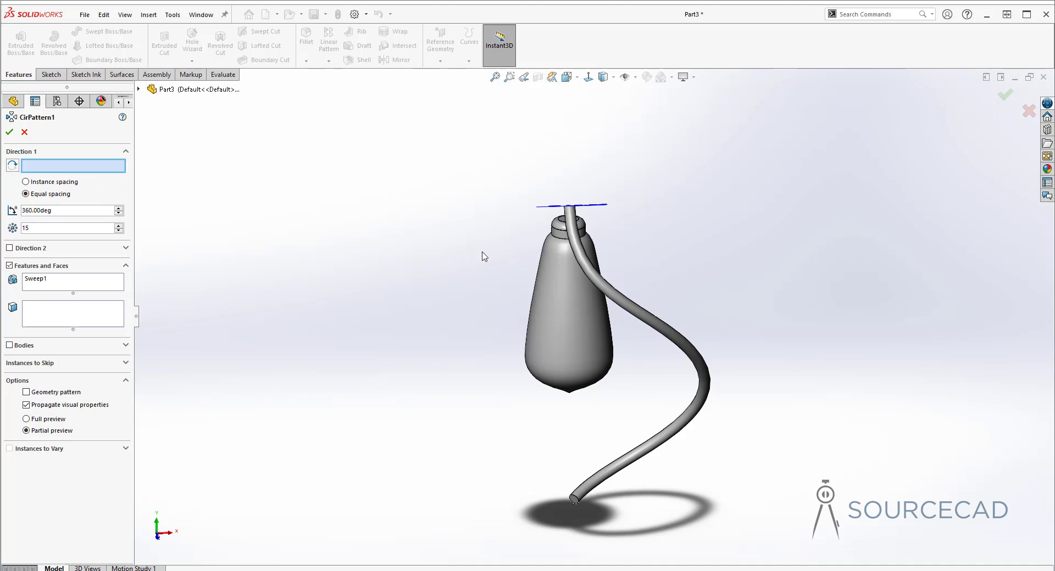
left_click(561, 244)
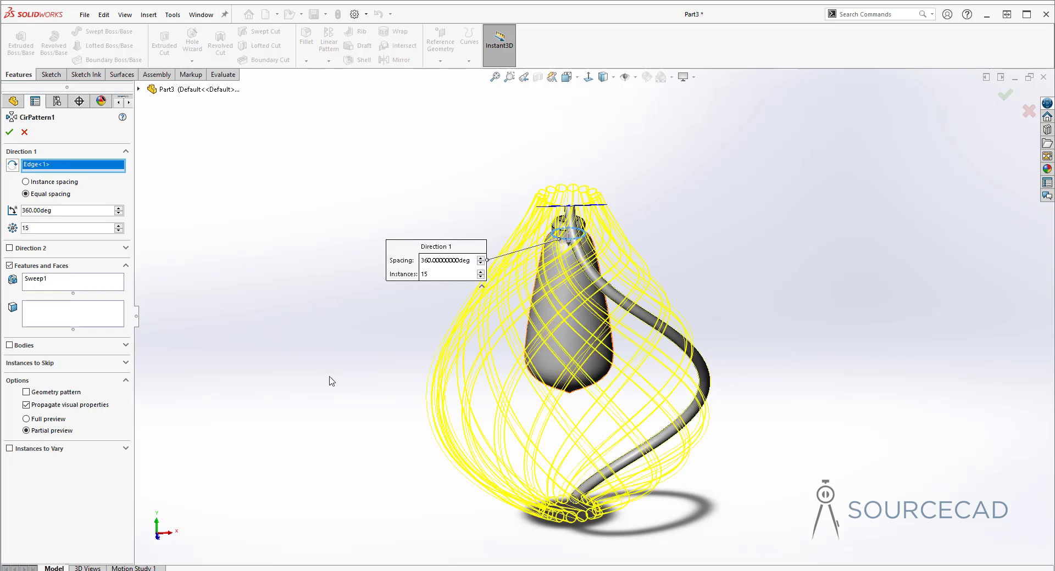
Step: Set the circular pattern to 18 instances and create it
middle_click_drag(628, 356, 765, 319)
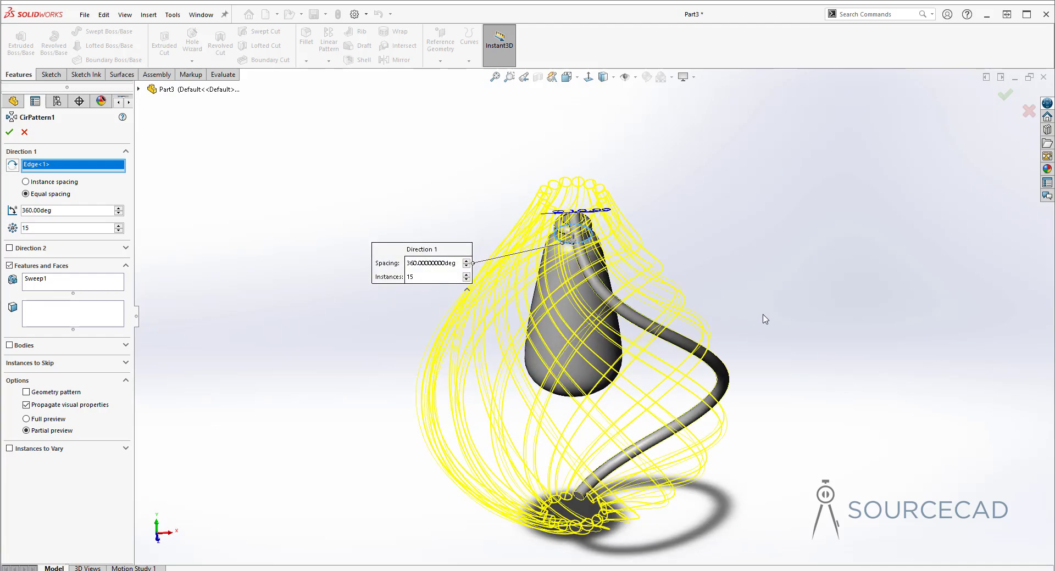
left_click_drag(39, 228, 1, 234)
type("18")
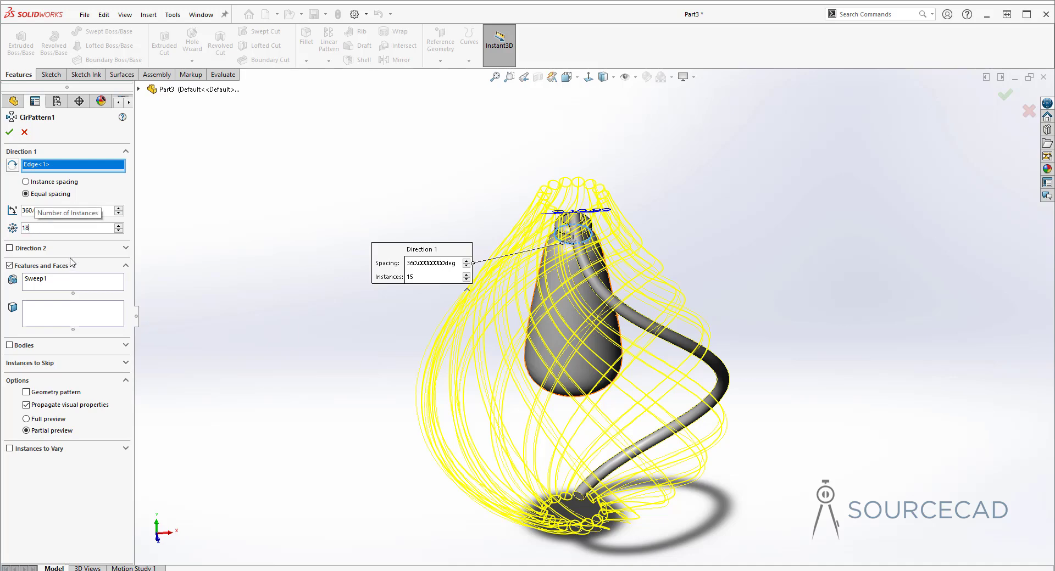
key("Tab")
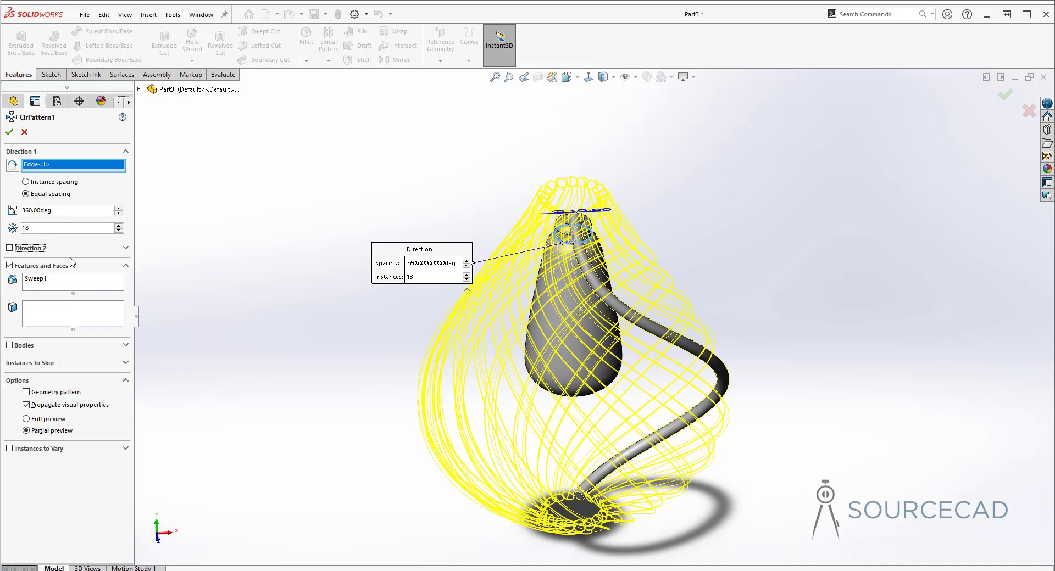
scroll(545, 341, "down", 3)
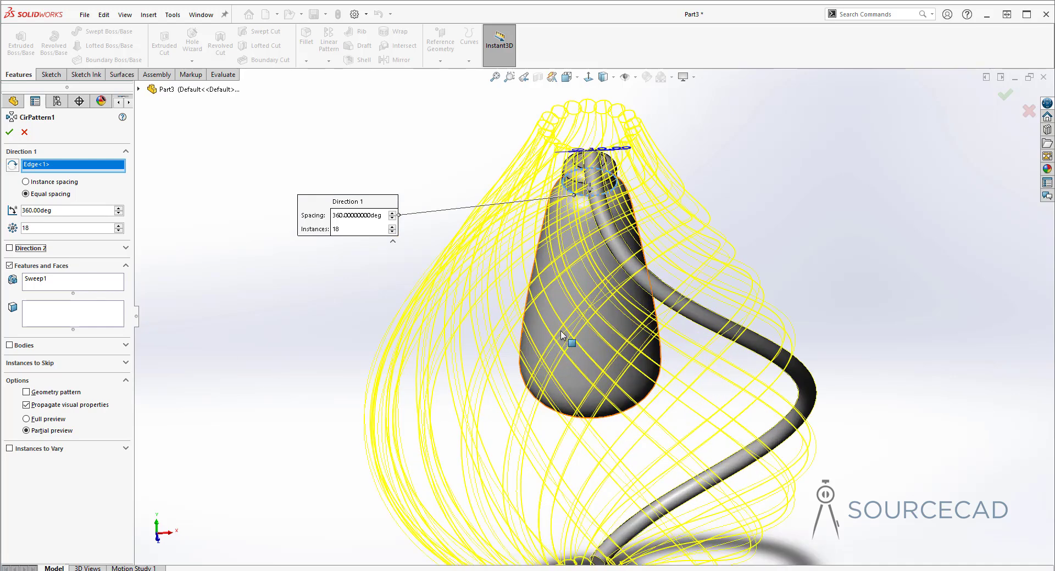
middle_click_drag(574, 309, 604, 231)
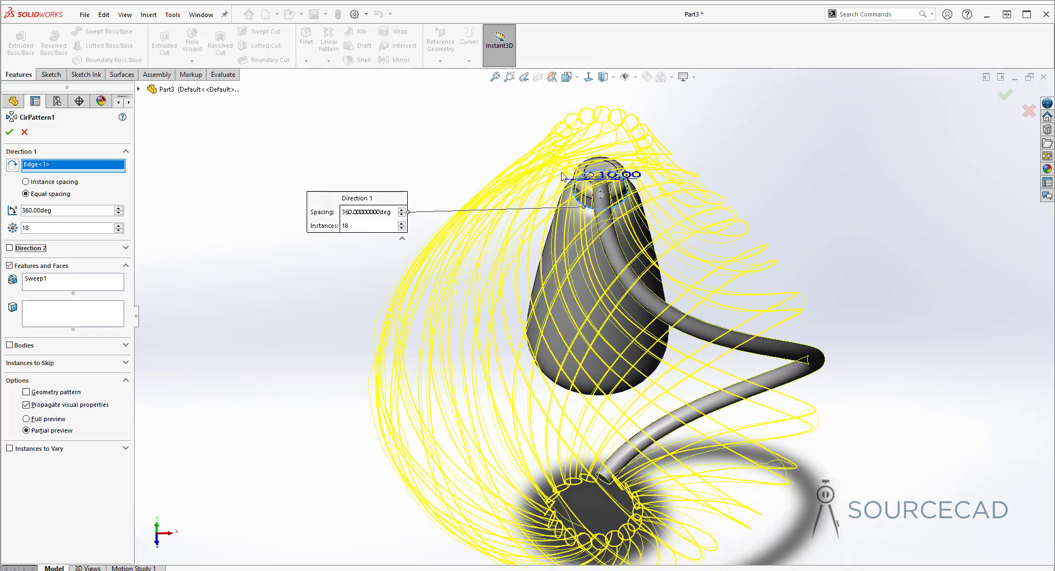
scroll(517, 308, "up", 3)
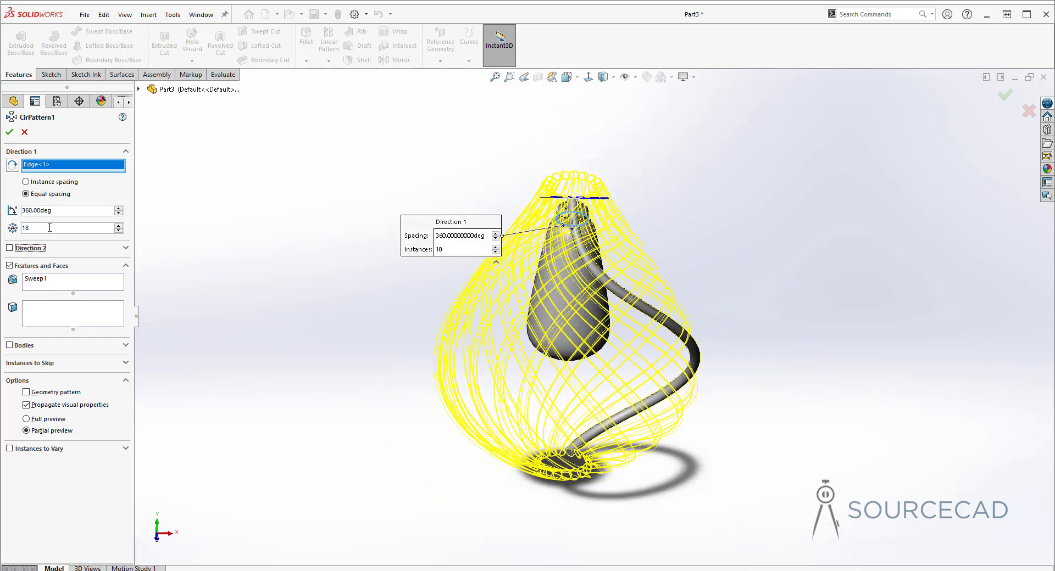
left_click(9, 133)
Step: Examine the patterned tube cage around the bulb from the side round to below
key("Up")
key("Up")
key("Up")
key("Up")
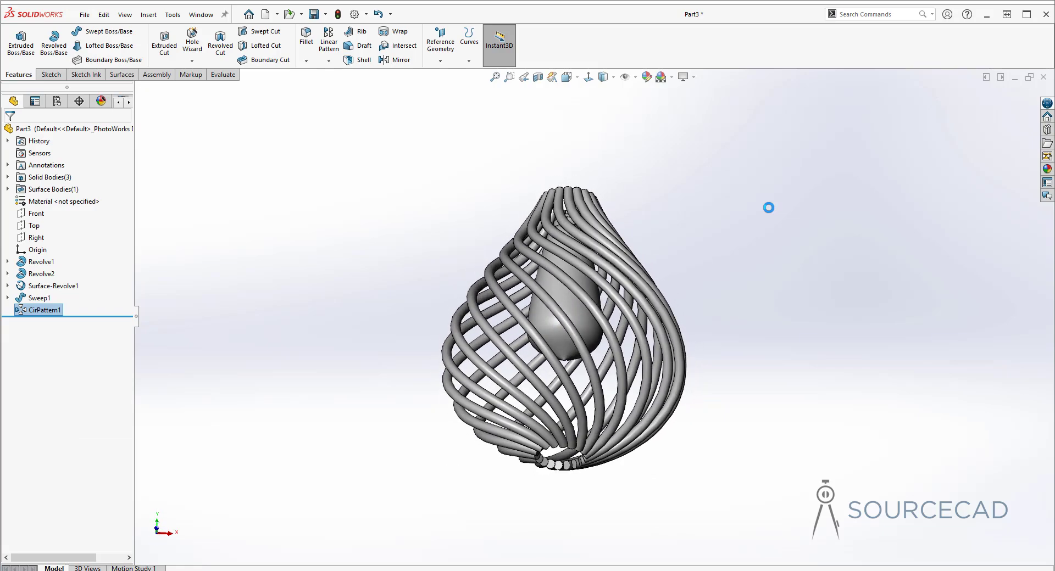
key("Up")
key("Up")
key("Up")
key("Up")
key("Up")
key("Up")
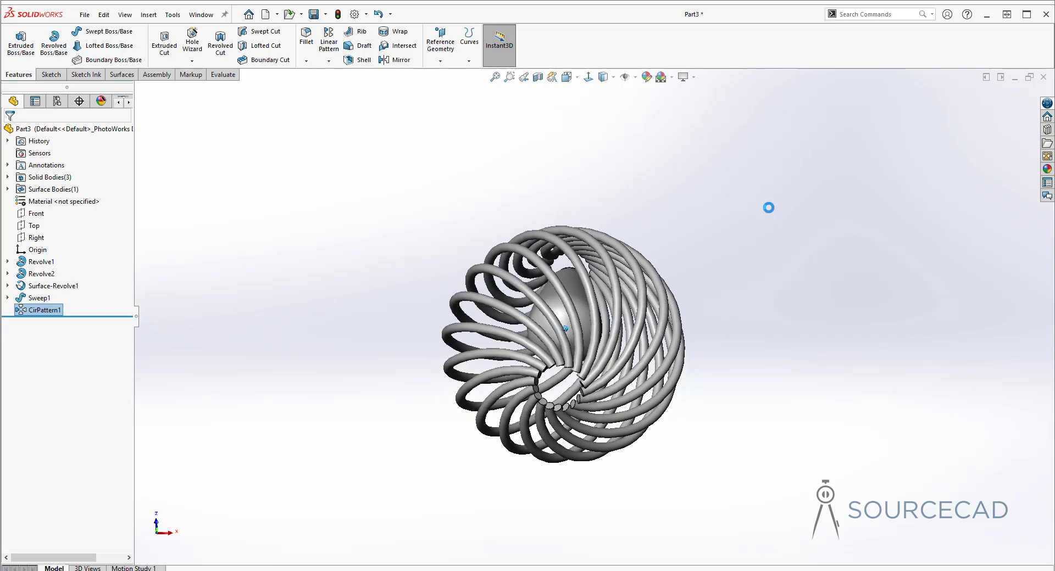
Step: Inspect the finished tube cage around the bulb from the front and from slightly above
key("Up")
key("Up")
key("Up")
key("Up")
key("Up")
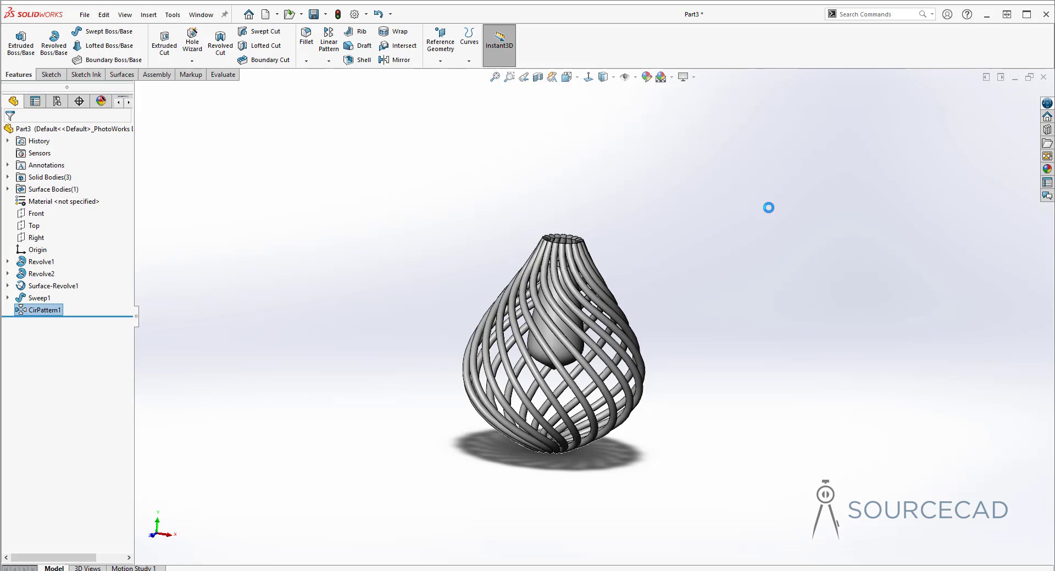
key("f")
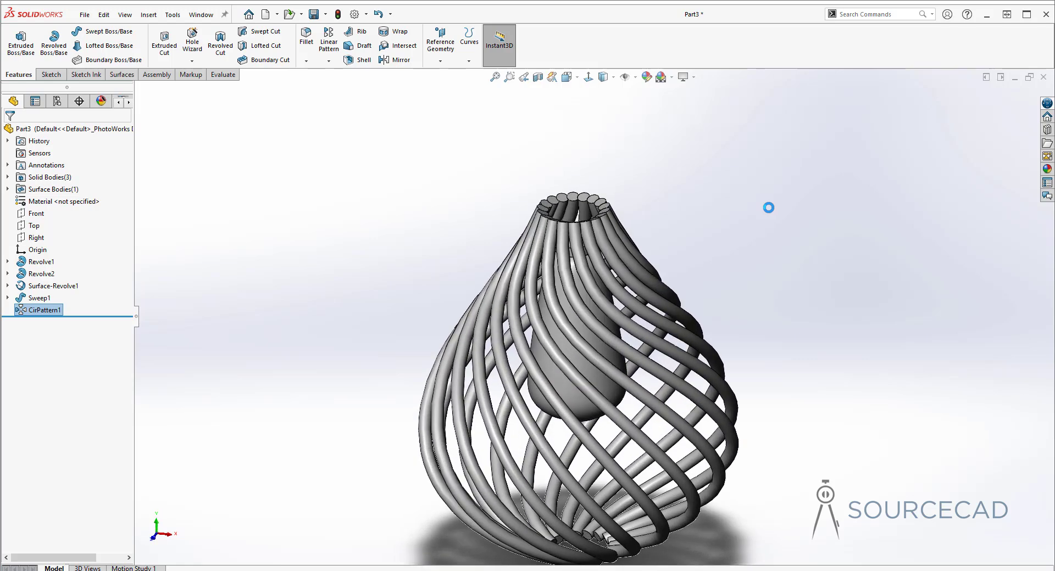
left_click(57, 76)
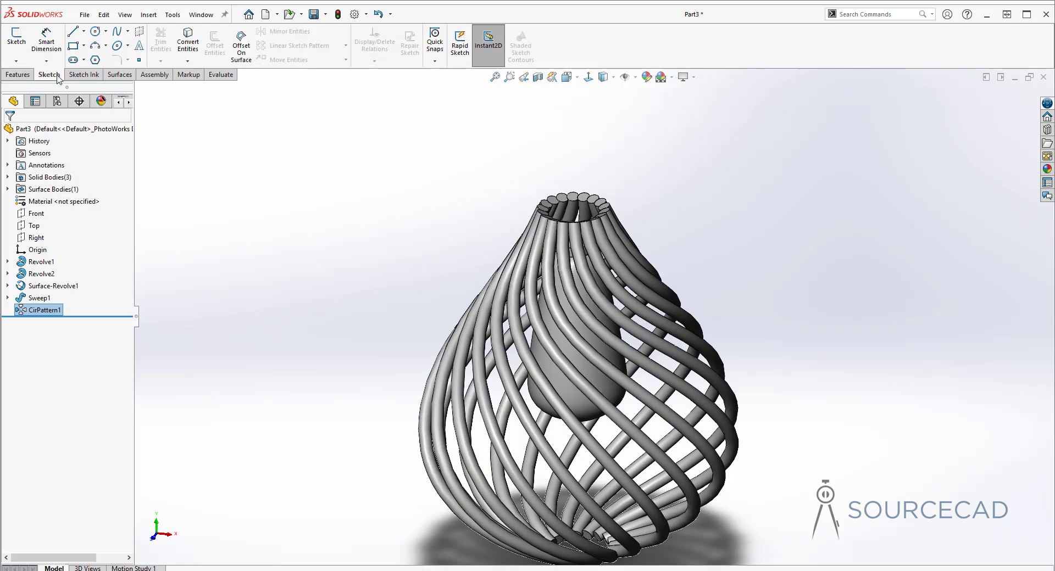
key("f")
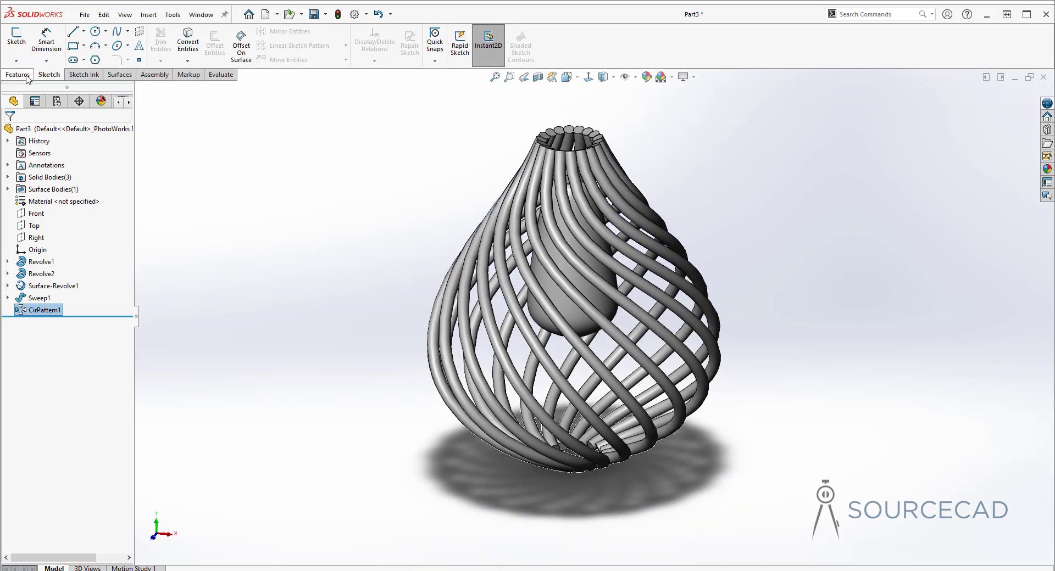
Step: Create a reference plane offset 240 mm below the Top plane, near the lower end of the cage
left_click(31, 77)
left_click(440, 49)
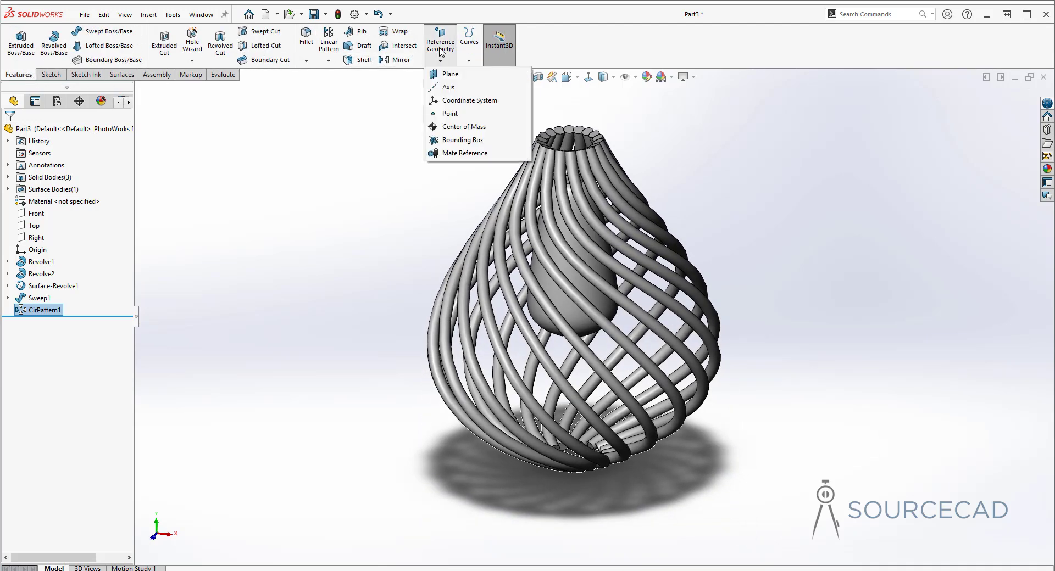
left_click(449, 74)
left_click(139, 89)
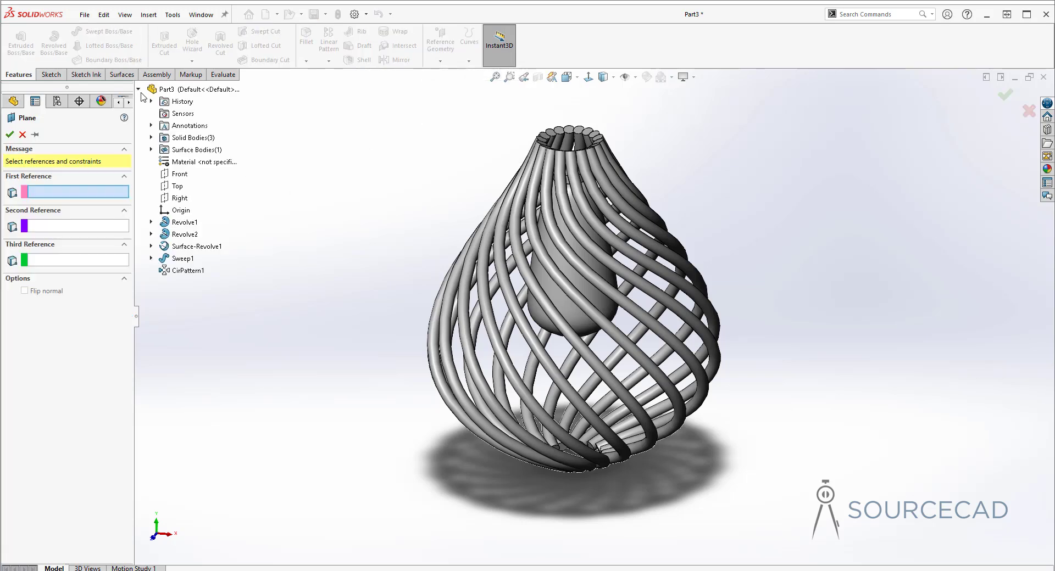
left_click(177, 186)
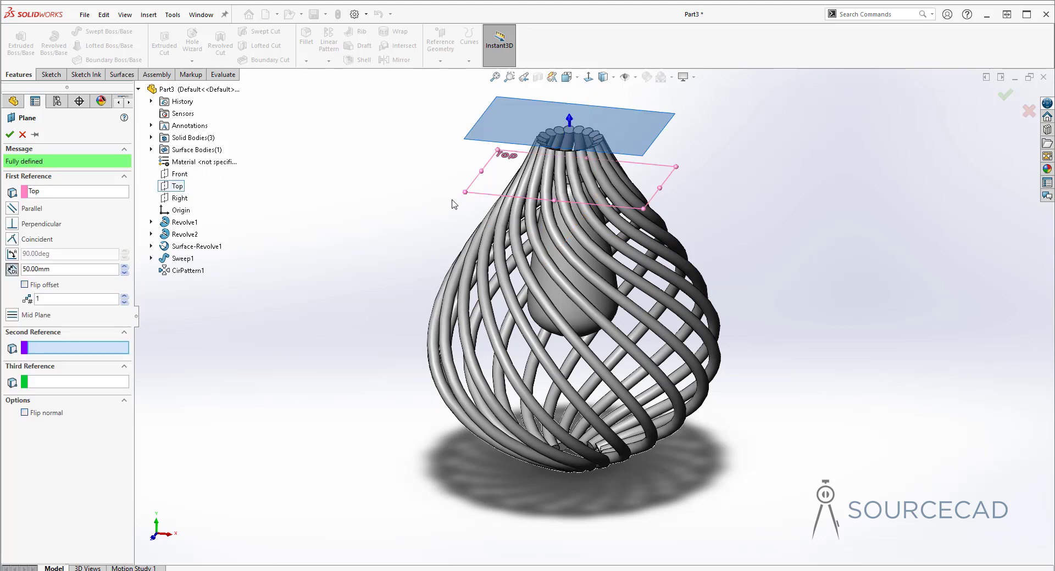
left_click(25, 285)
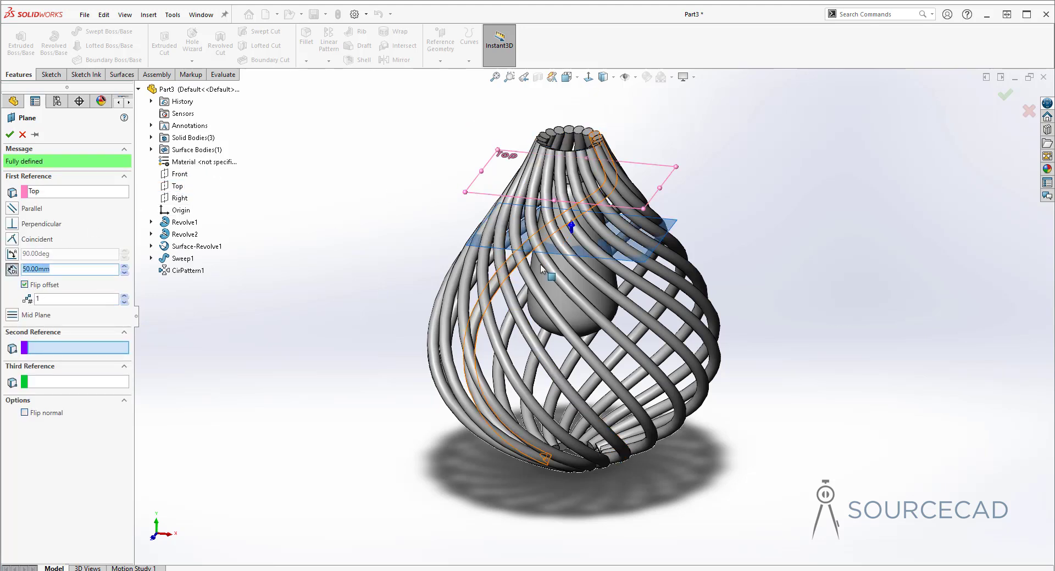
key("ctrl+1")
left_click(125, 266)
left_click(125, 266)
left_click_drag(125, 266, 125, 267)
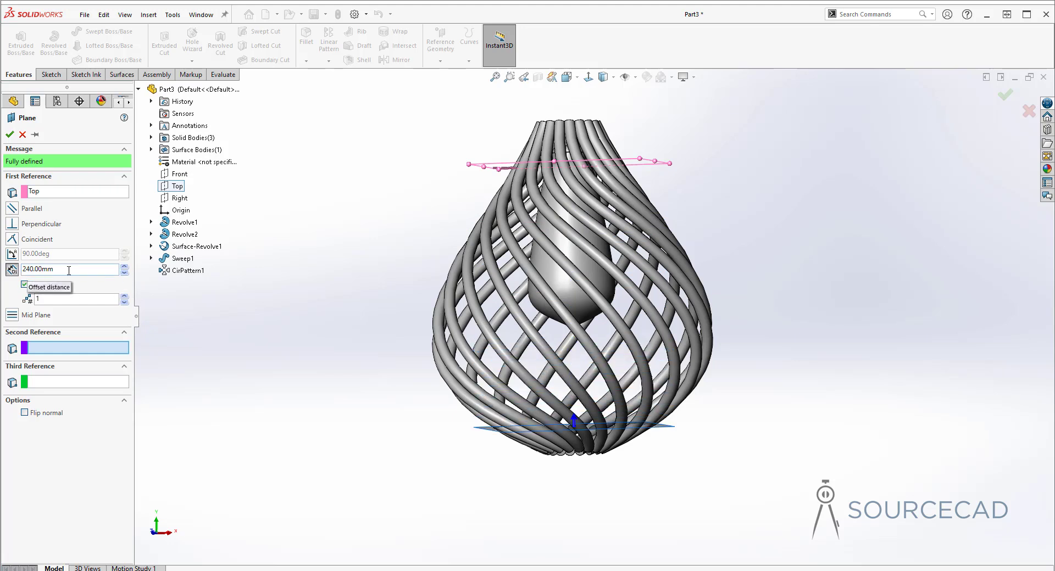
left_click(10, 135)
Step: Start a sketch on the new offset plane and draw a circle about 144 mm in diameter centred on the origin
middle_click_drag(584, 476, 586, 443)
key("ctrl+1")
left_click(624, 421)
left_click(637, 397)
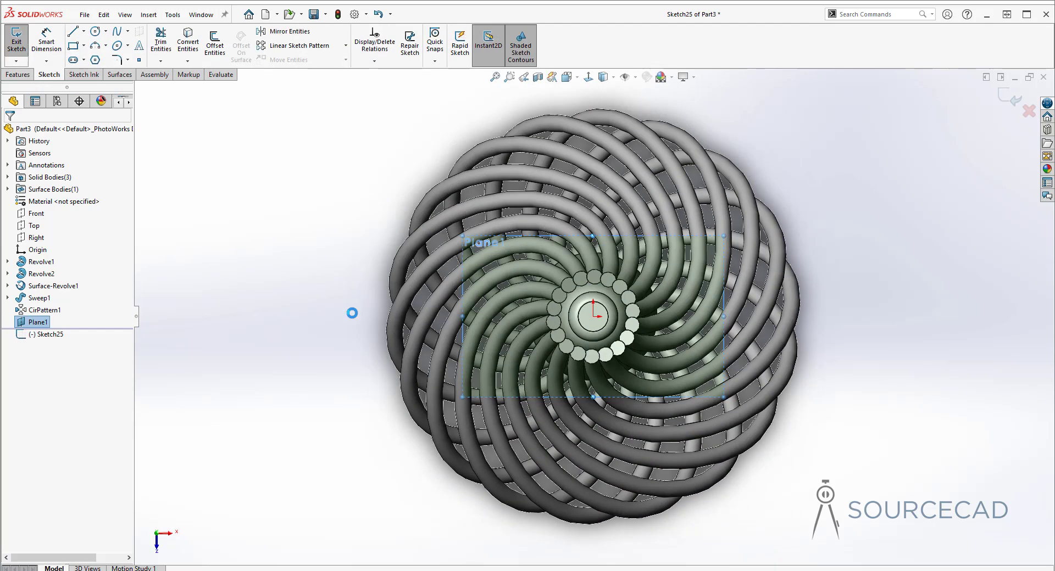
left_click(95, 32)
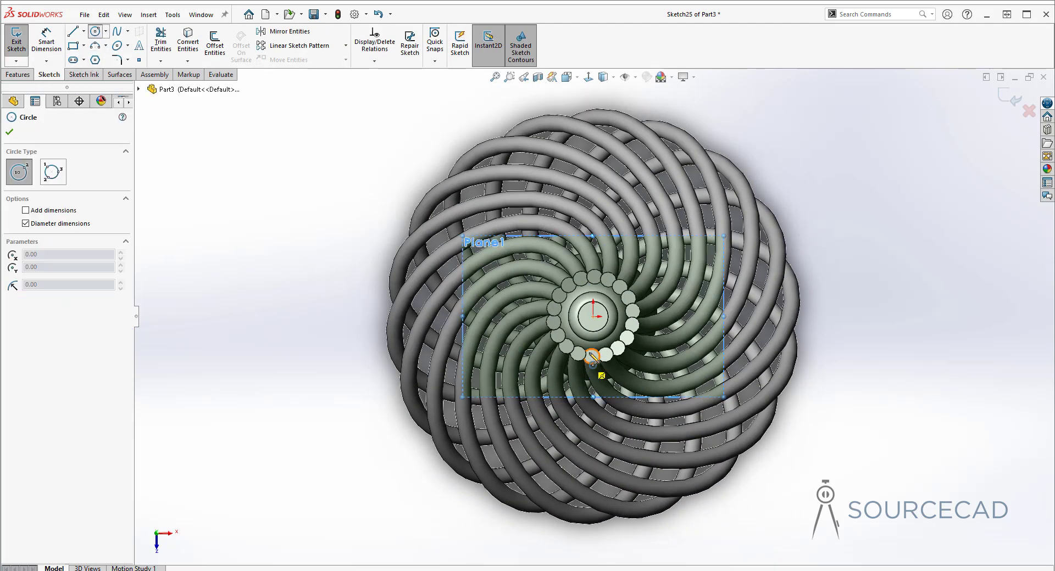
left_click(594, 317)
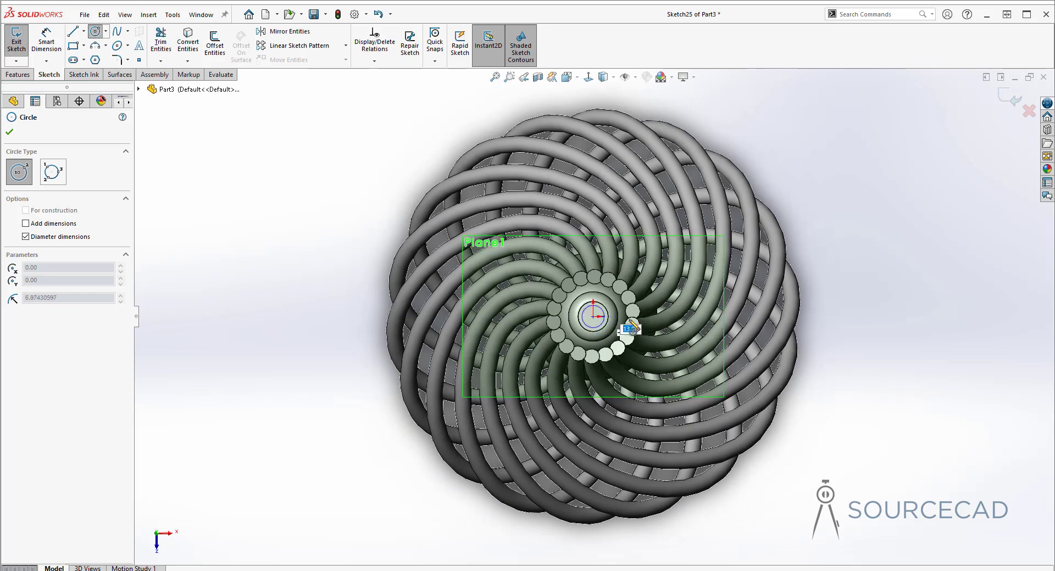
left_click(709, 329)
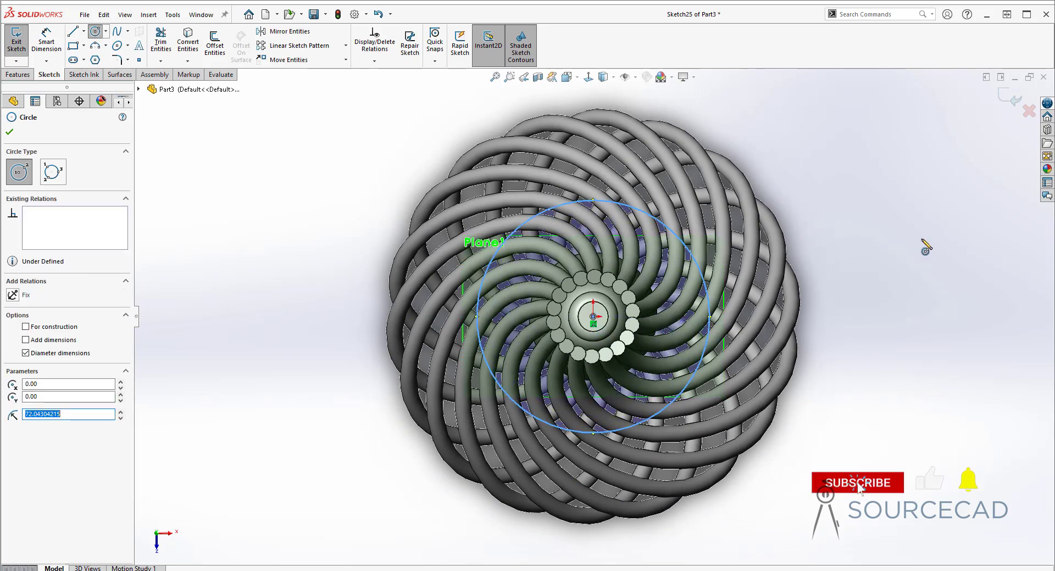
Step: Dimension the circle's diameter as 140 mm and close the sketch
key("Escape")
key("d")
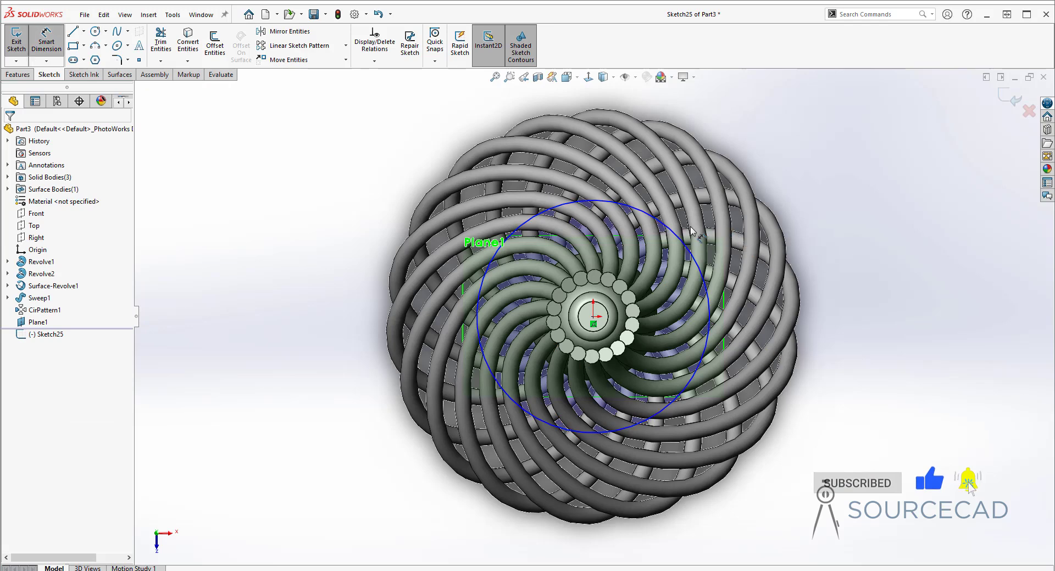
left_click(695, 231)
left_click(849, 189)
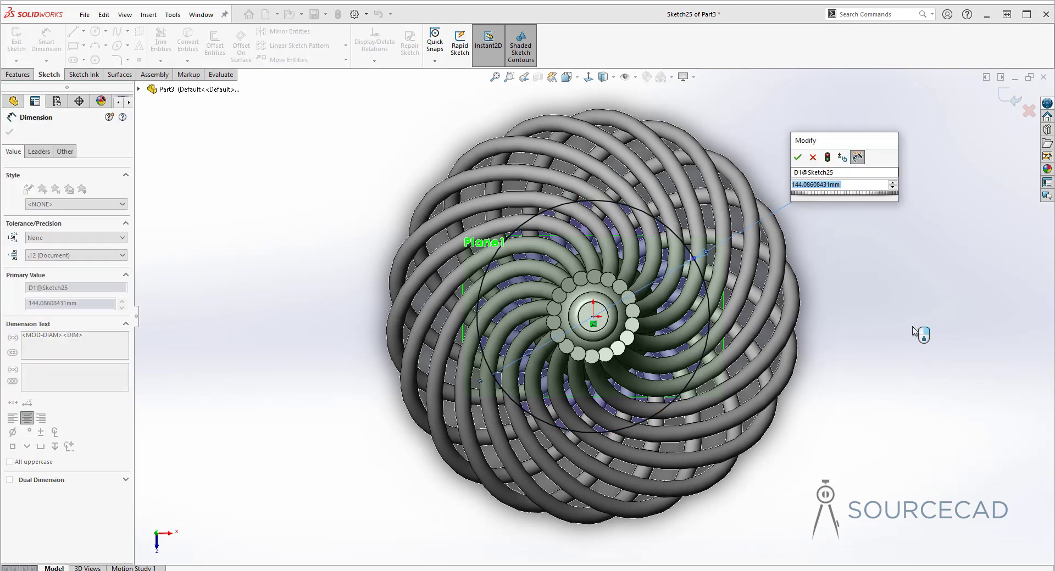
type("140")
key("Return")
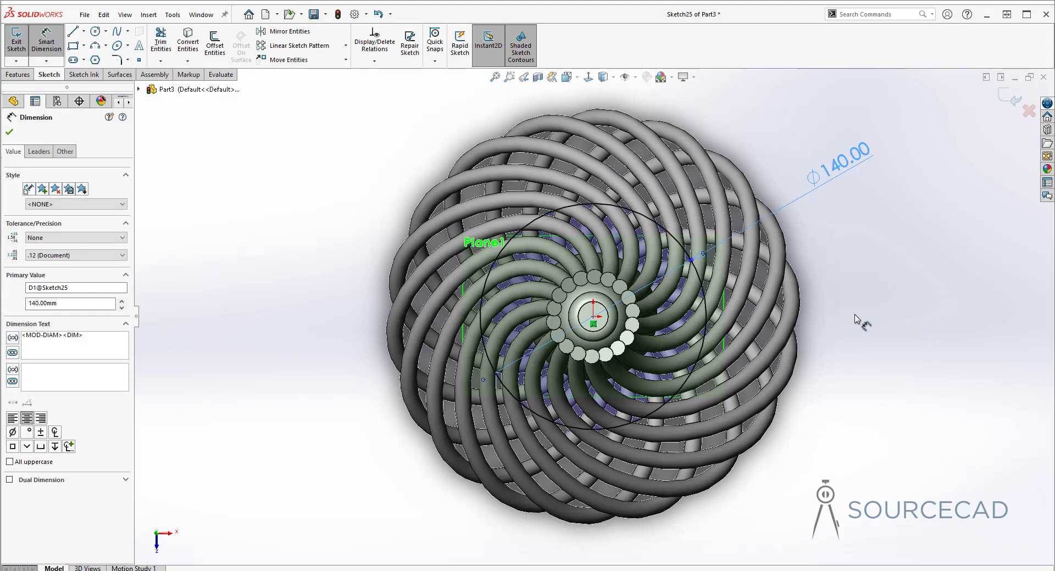
left_click(854, 302)
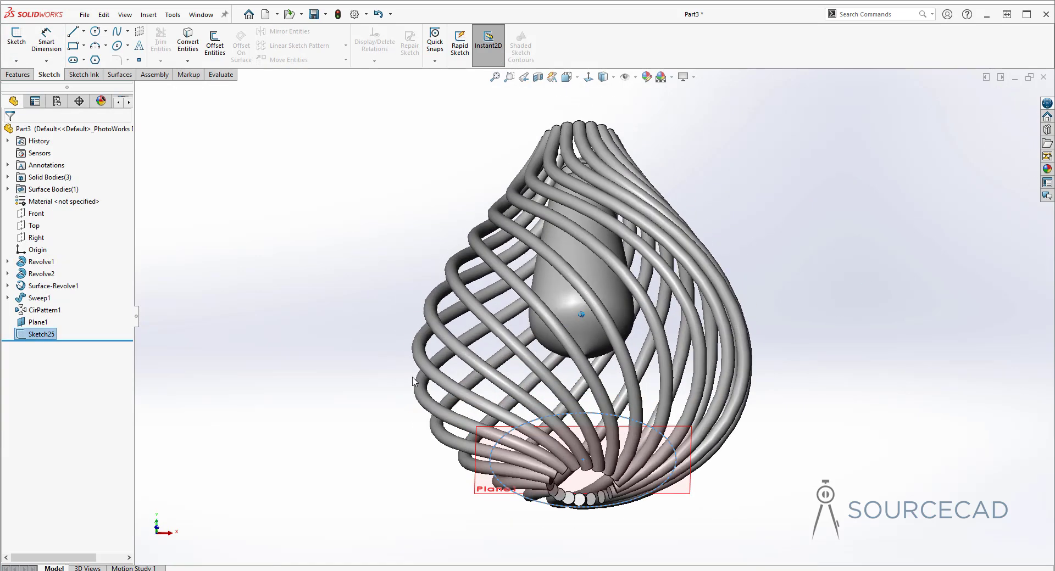
Step: Extrude the circle as a Mid Plane boss with a depth of 101 mm around the cage's lower end
left_click(19, 74)
left_click(18, 47)
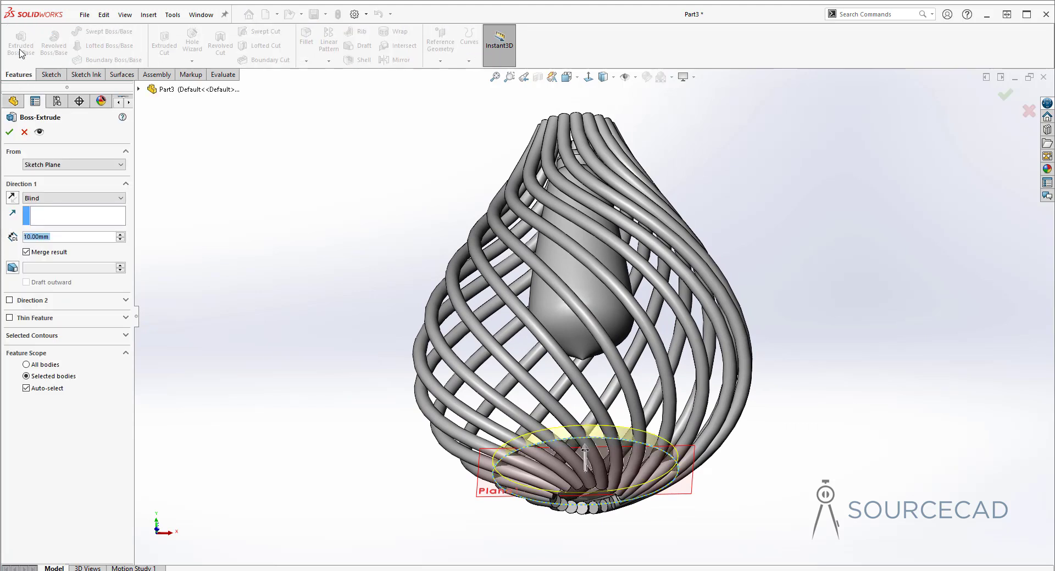
left_click(72, 199)
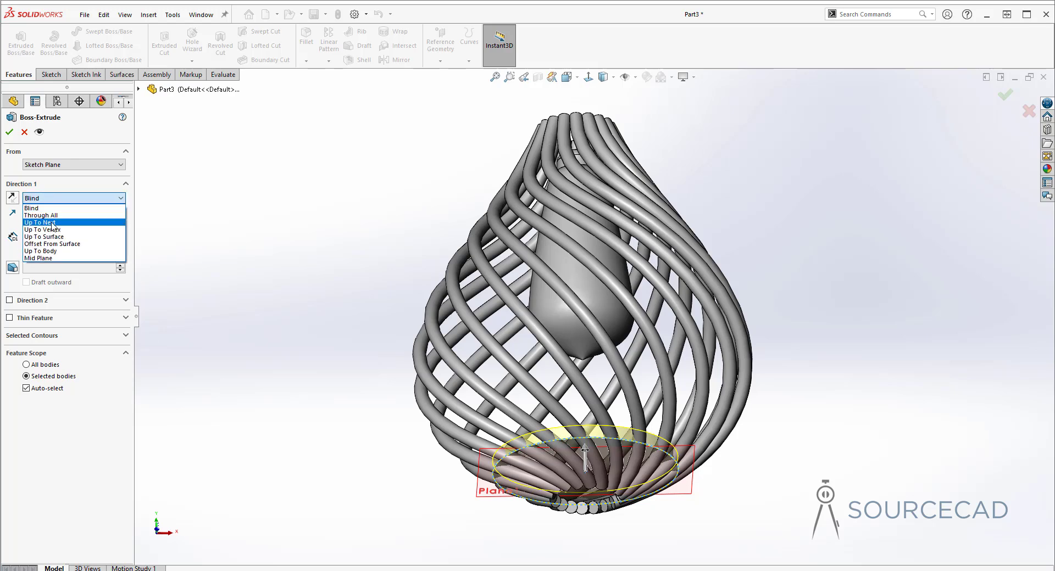
left_click(38, 258)
middle_click_drag(572, 509, 611, 455)
left_click_drag(585, 363, 623, 447)
key("Up")
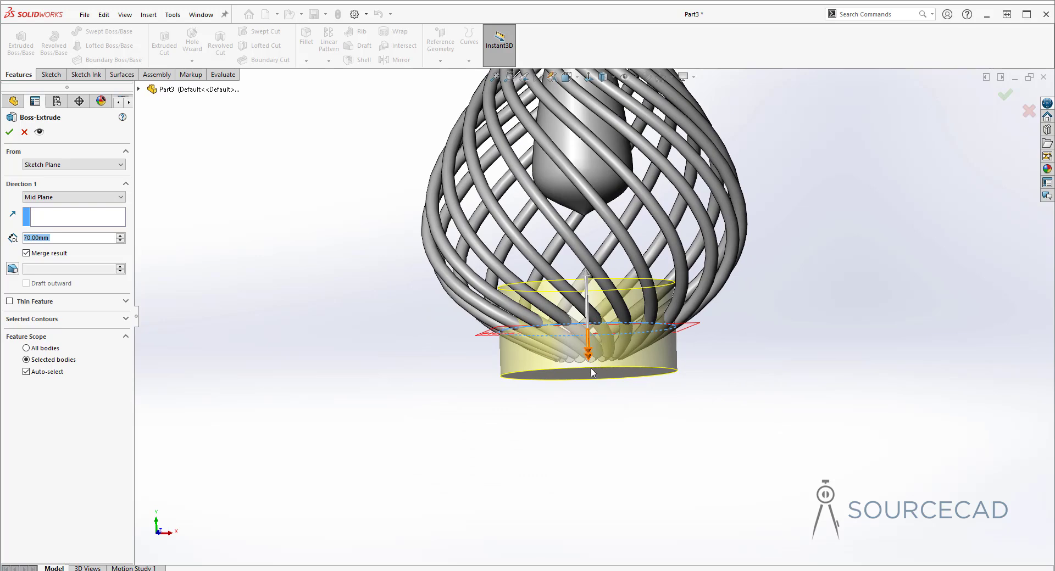
key("Down")
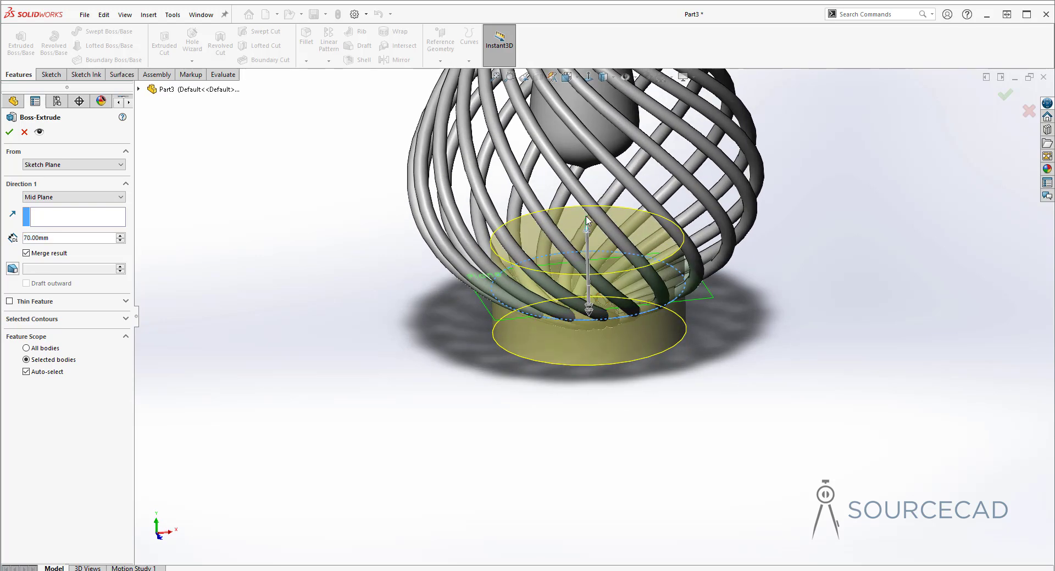
left_click_drag(586, 219, 584, 209)
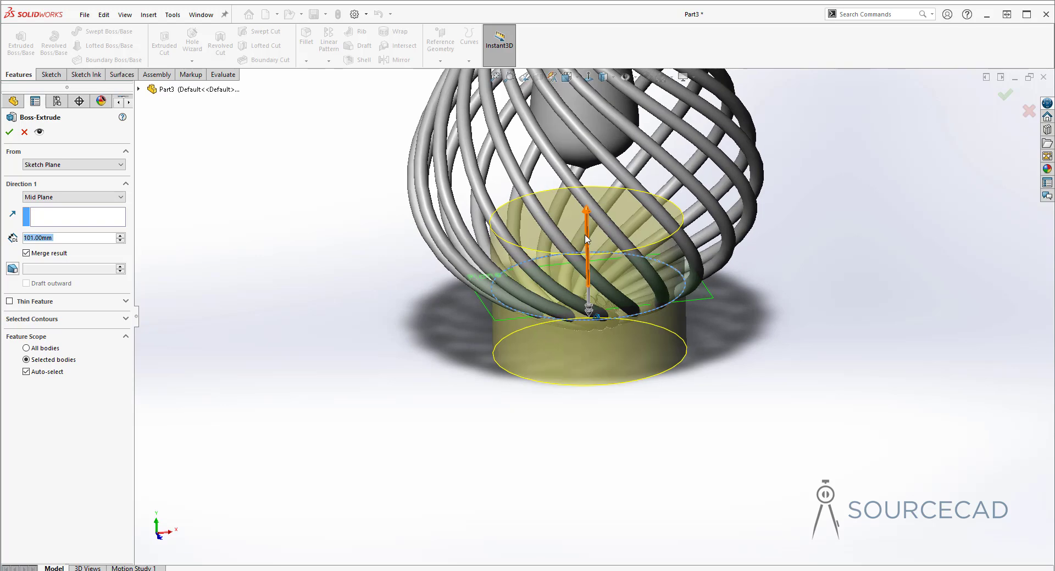
key("Up")
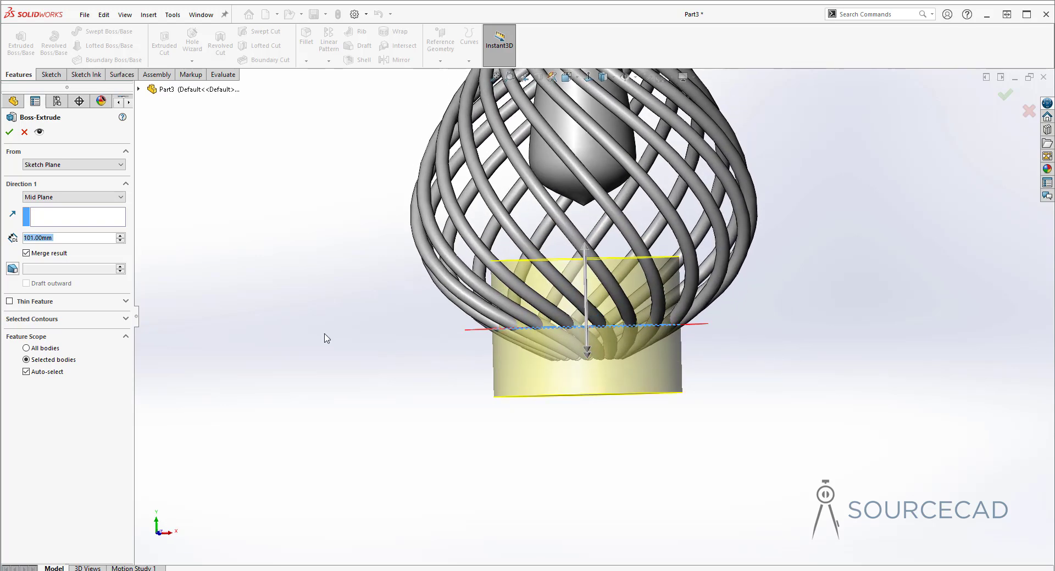
left_click(10, 133)
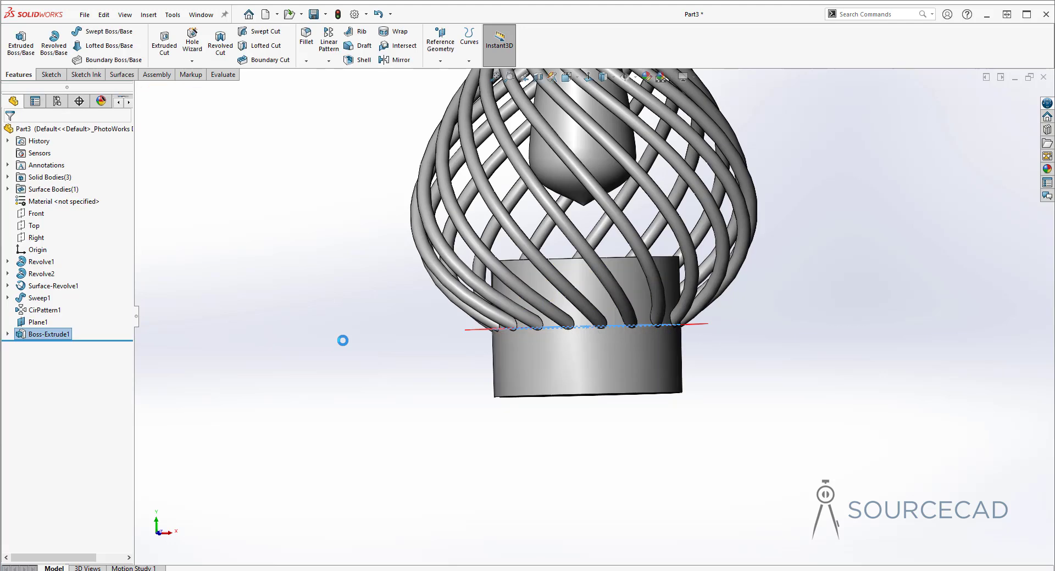
Step: Edit the extruded cylinder to turn off Merge result so it stays a separate body
right_click(63, 337)
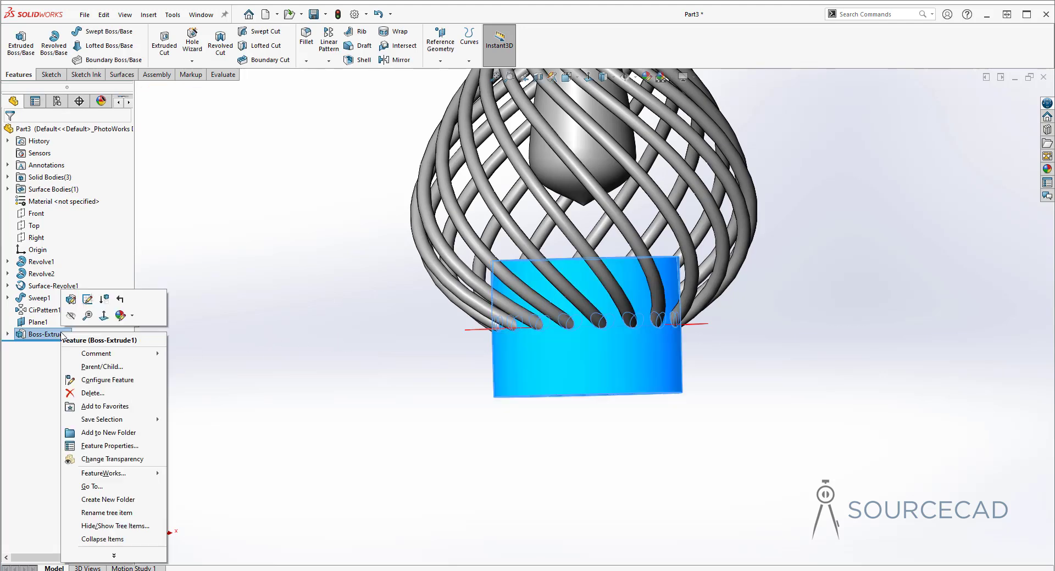
left_click(71, 301)
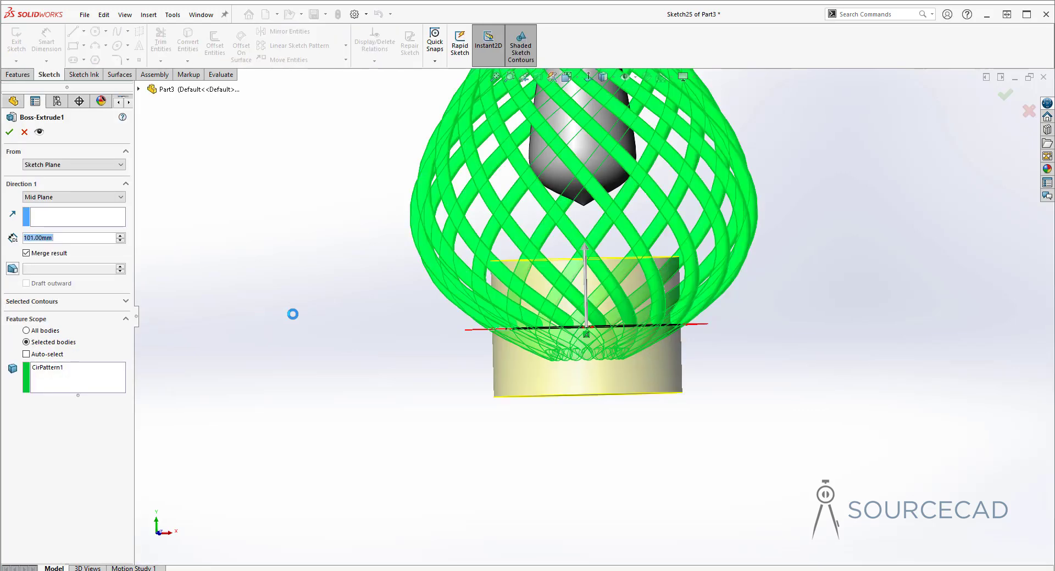
left_click(45, 254)
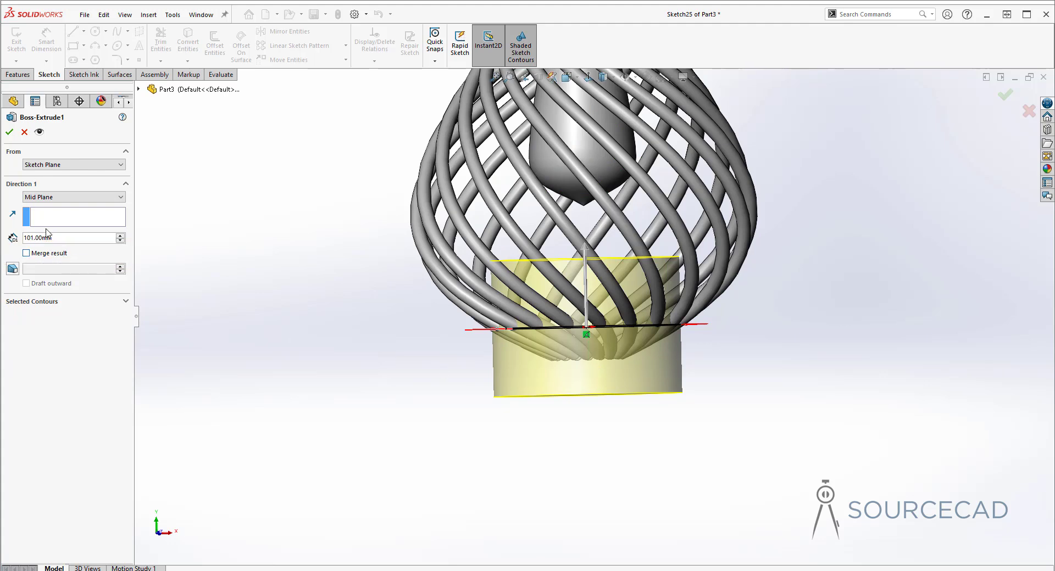
left_click(9, 132)
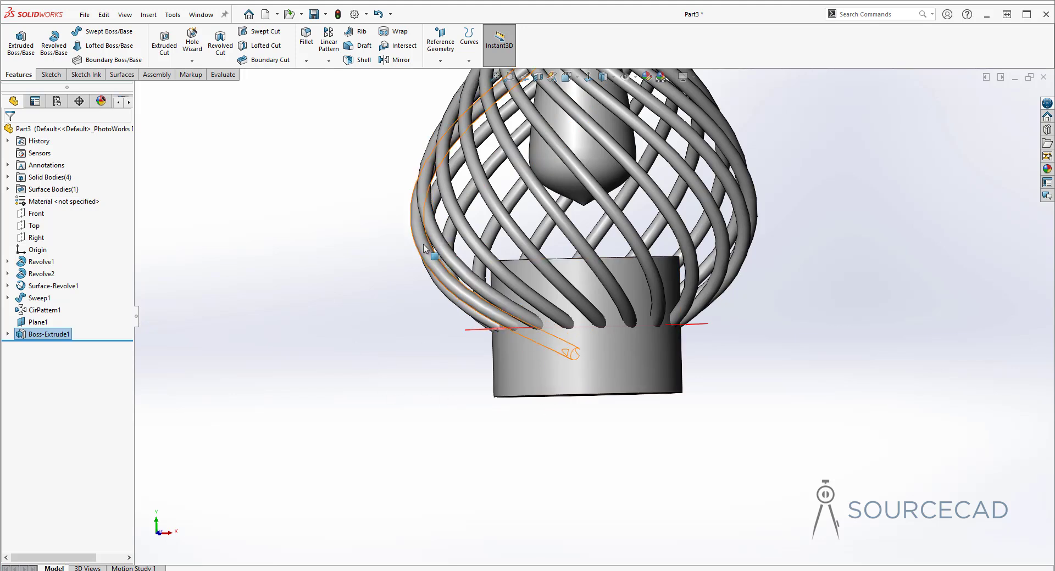
Step: Start a Combine feature with the Subtract operation and choose the patterned tube cage as the main body
left_click(172, 14)
left_click(148, 15)
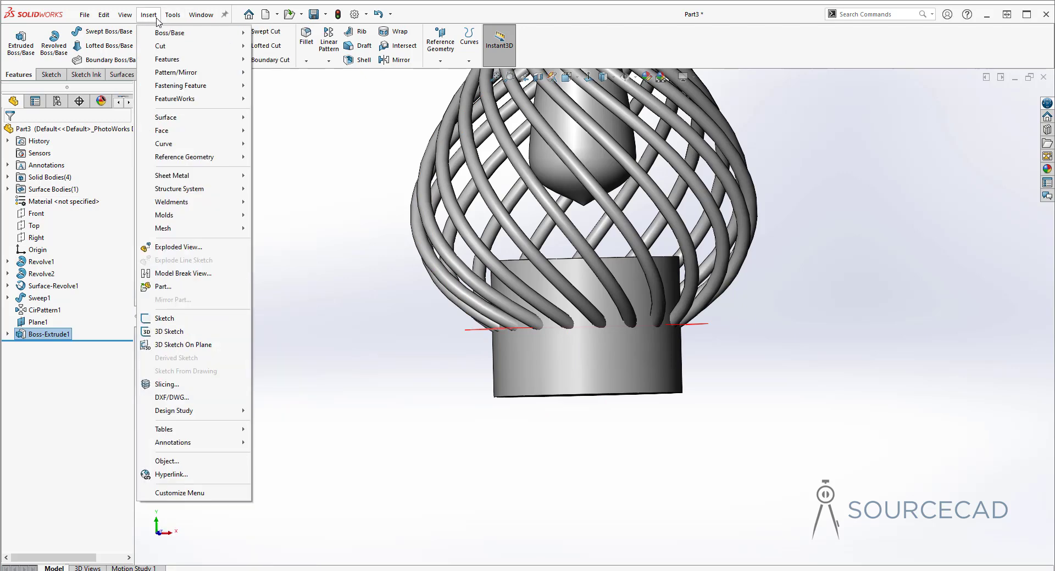
mouse_move(195, 60)
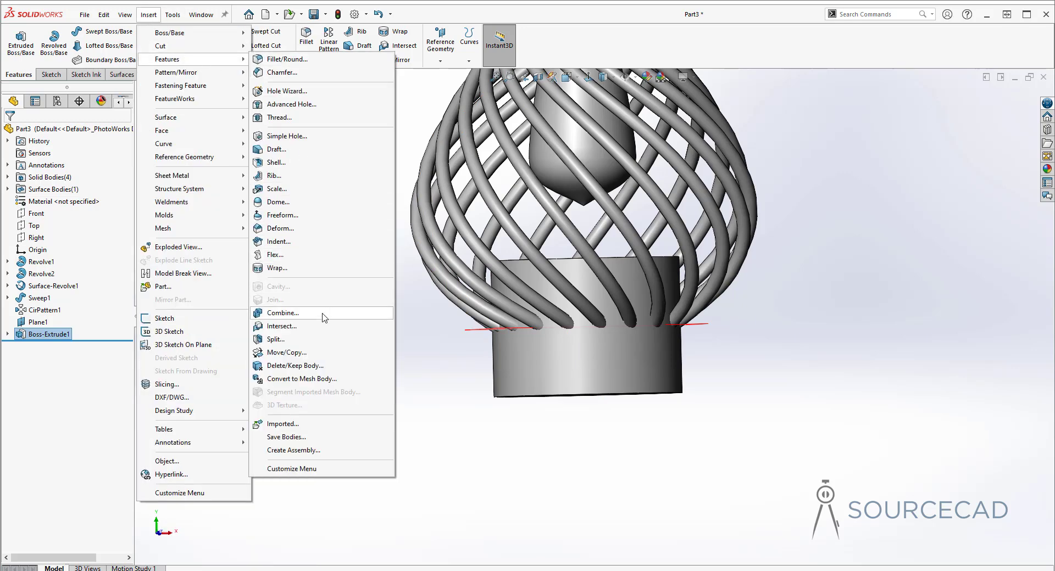
left_click(283, 313)
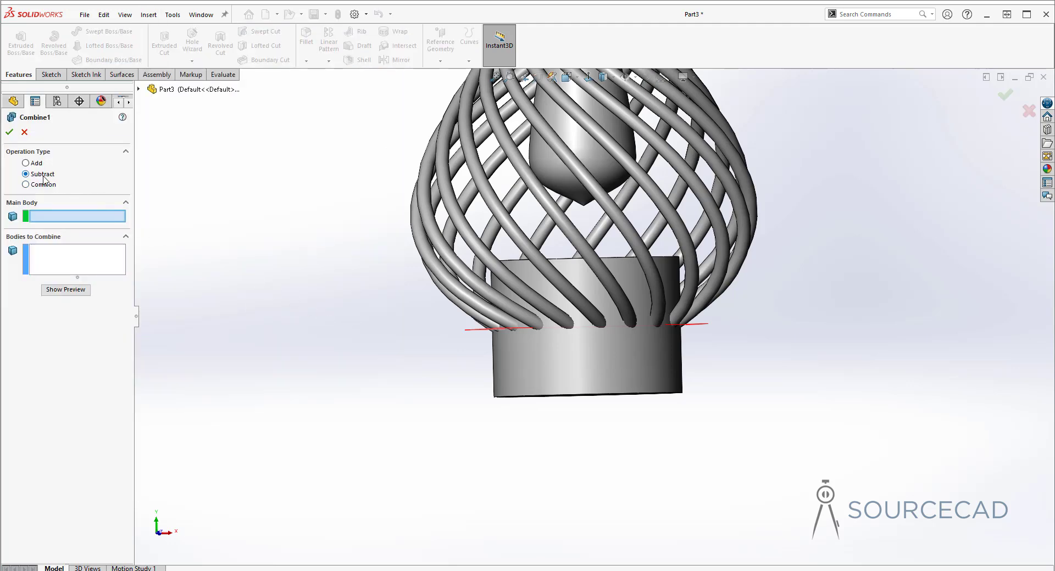
left_click(431, 228)
key("Down")
key("Up")
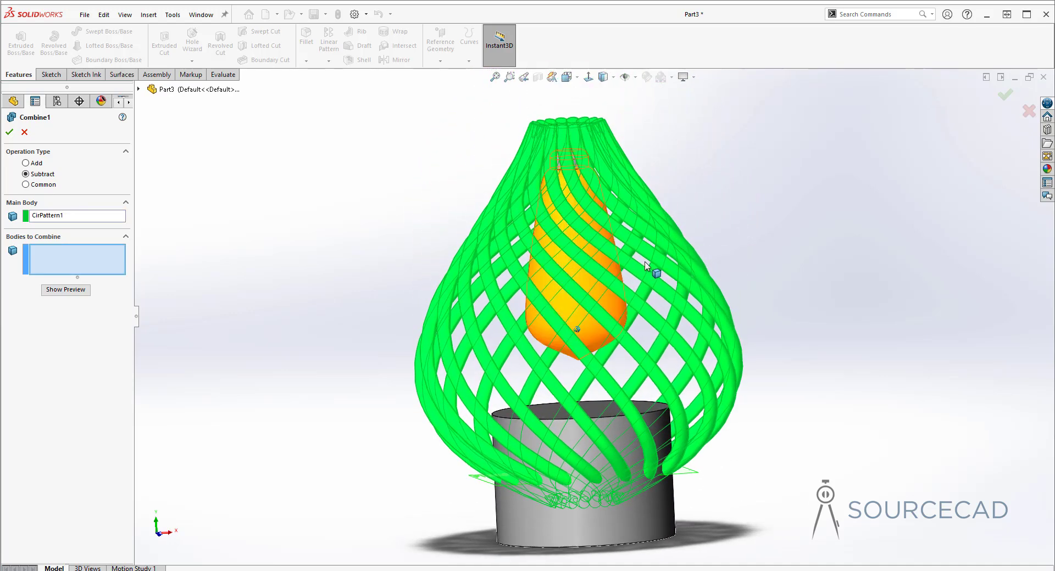
key("Down")
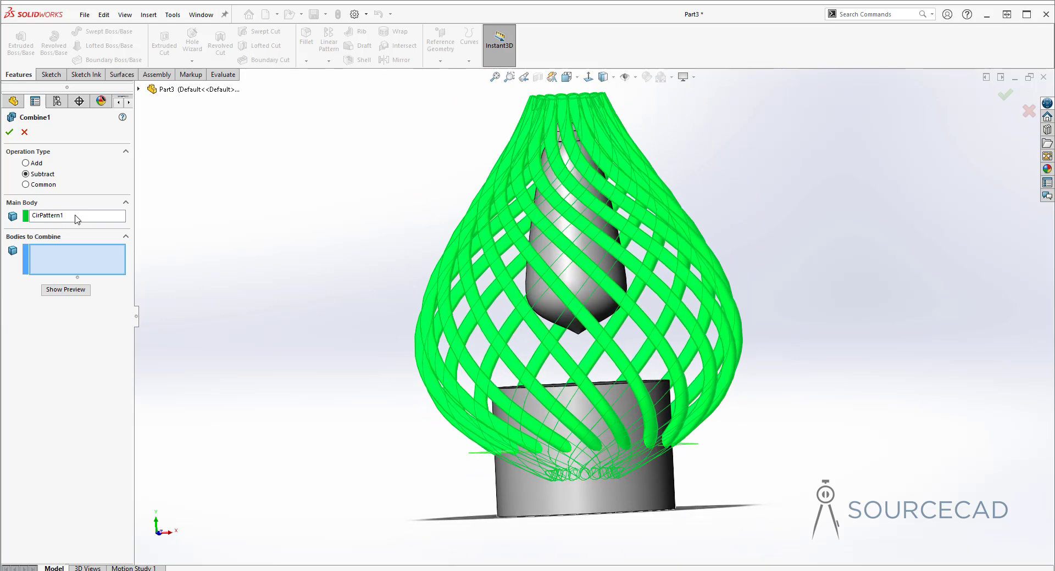
key("Down")
key("Down")
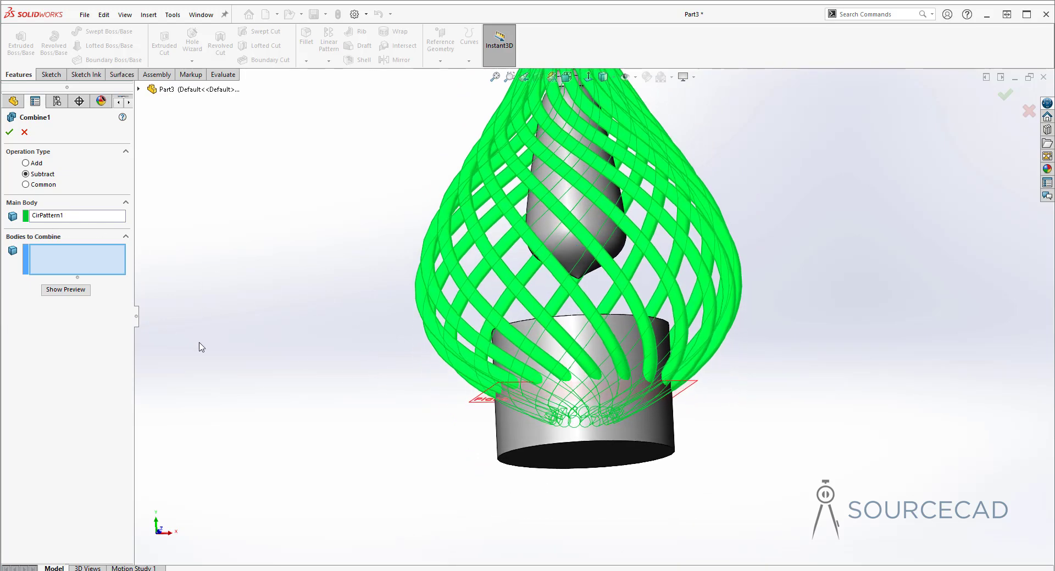
Step: Subtract the extruded cylinder from the cage, previewing the trimmed lower tube ends before accepting the Combine
left_click(547, 458)
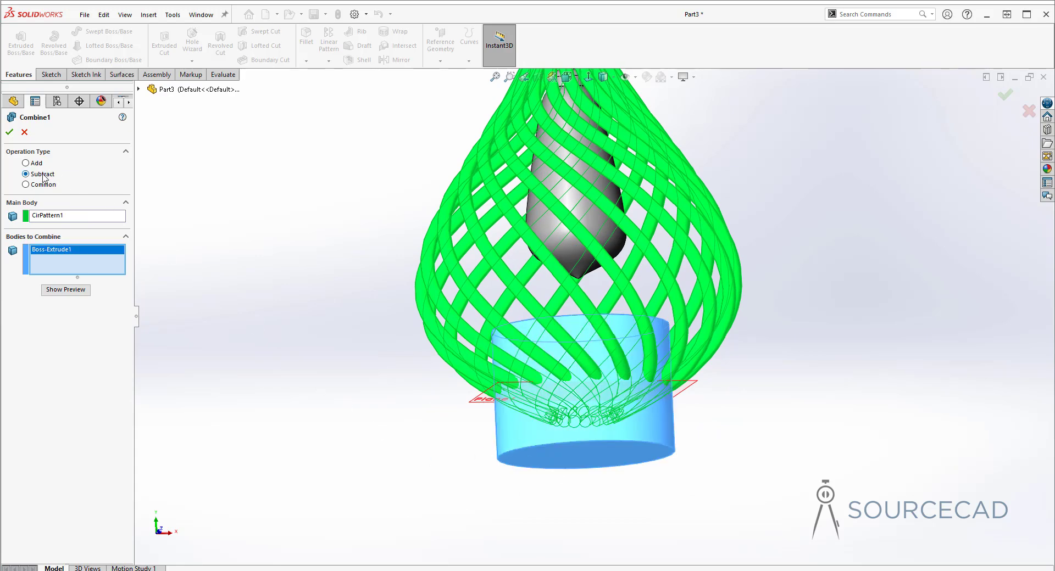
left_click(67, 290)
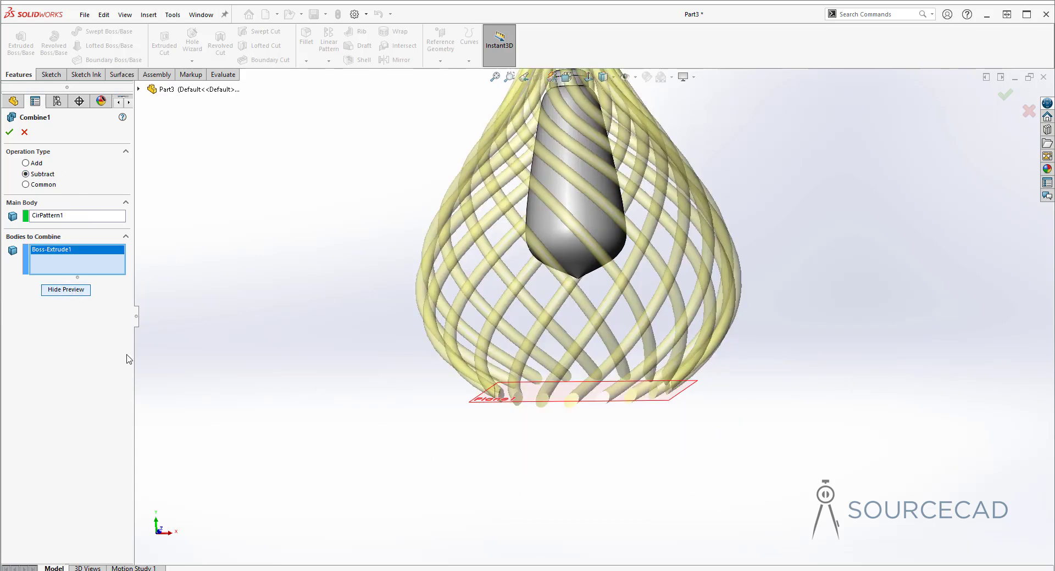
middle_click_drag(476, 452, 644, 322)
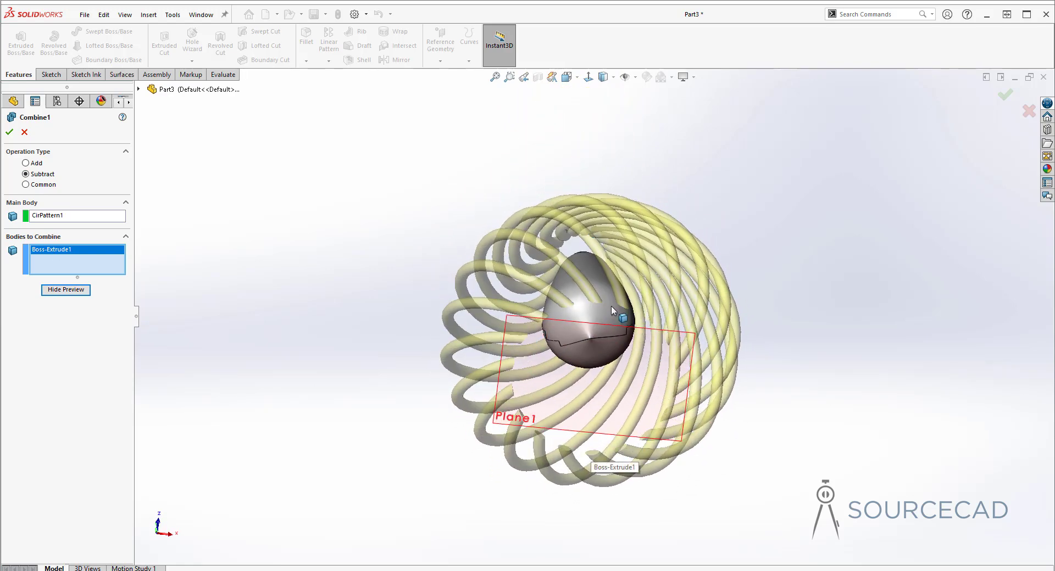
mouse_move(618, 434)
middle_mouse_down()
mouse_move(636, 439)
mouse_move(617, 372)
mouse_move(715, 330)
mouse_move(838, 303)
mouse_move(824, 301)
middle_mouse_up()
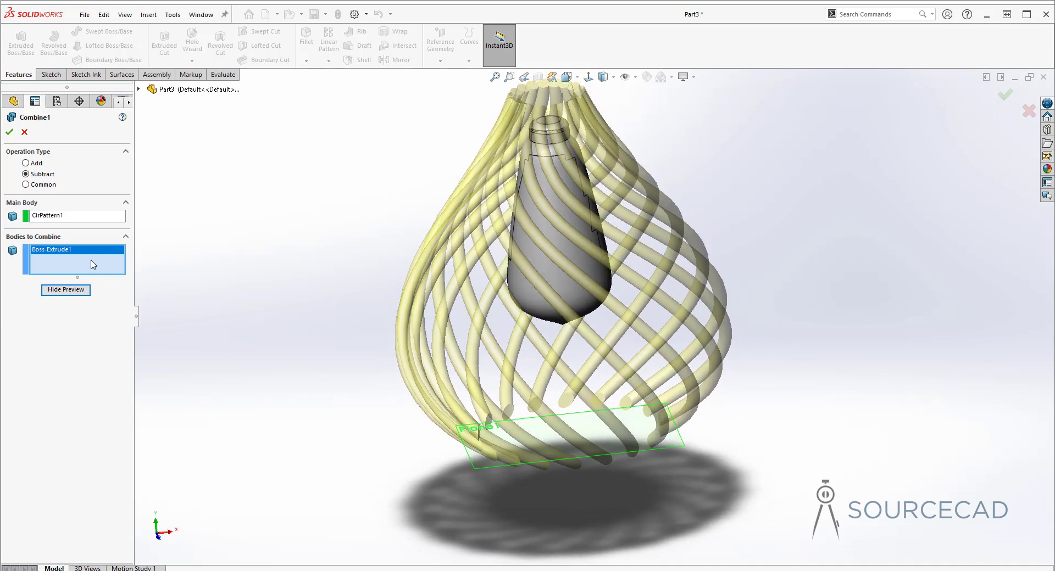
left_click(9, 132)
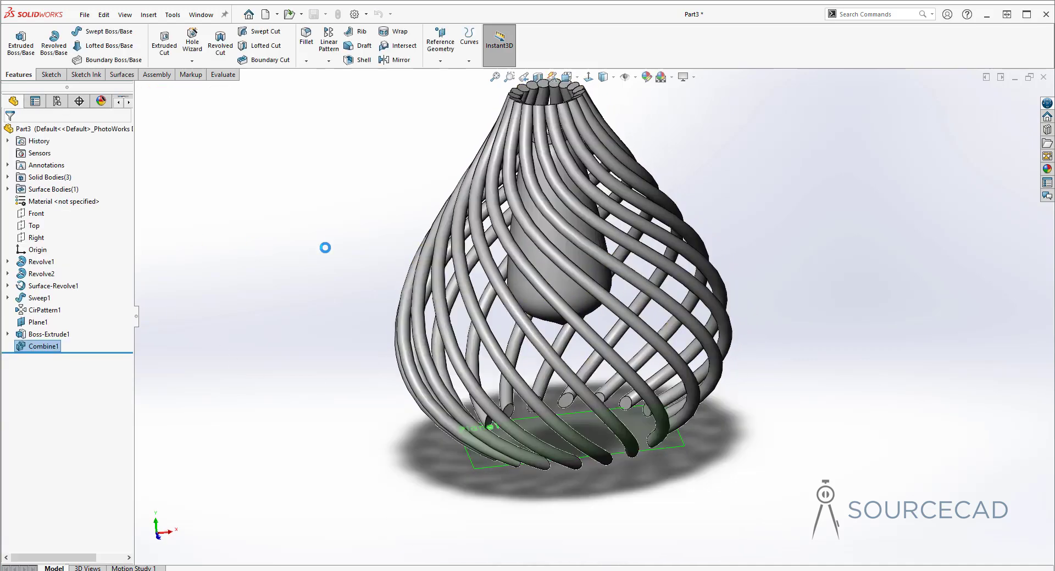
Step: Hide the offset reference plane at the cage's lower end
key("ctrl+6")
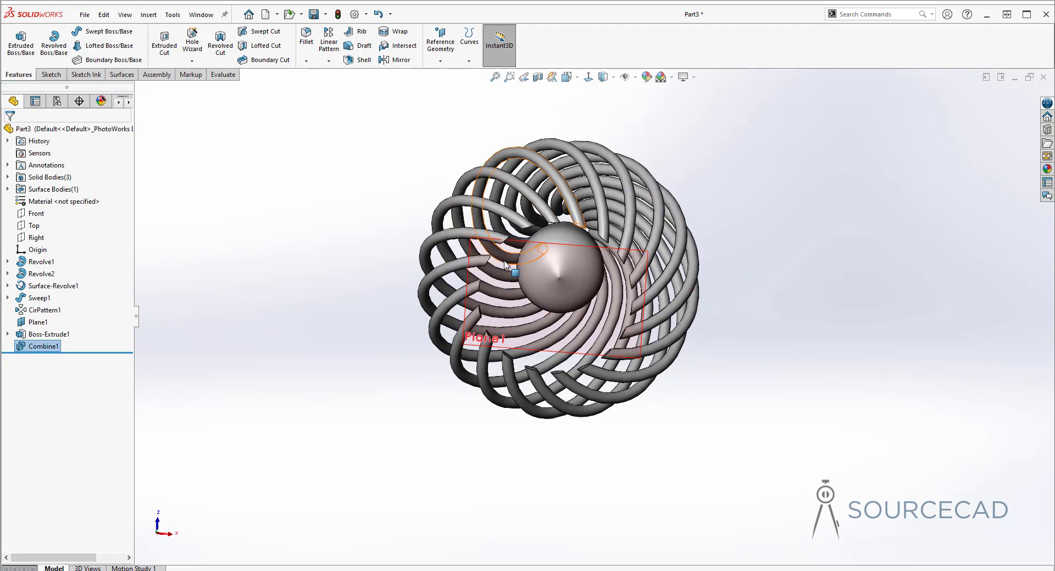
left_click(514, 247)
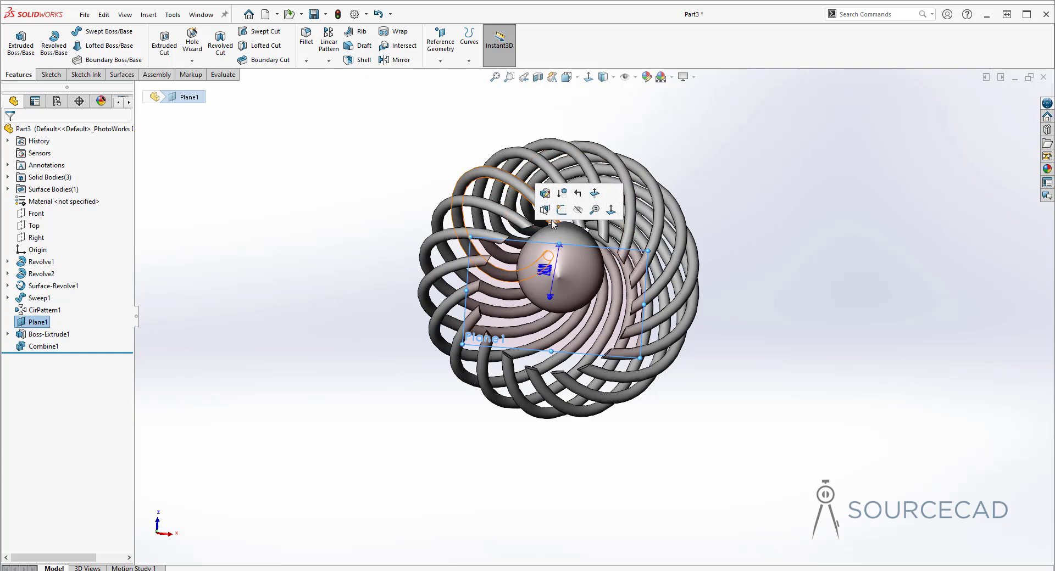
left_click(579, 210)
key("ctrl+1")
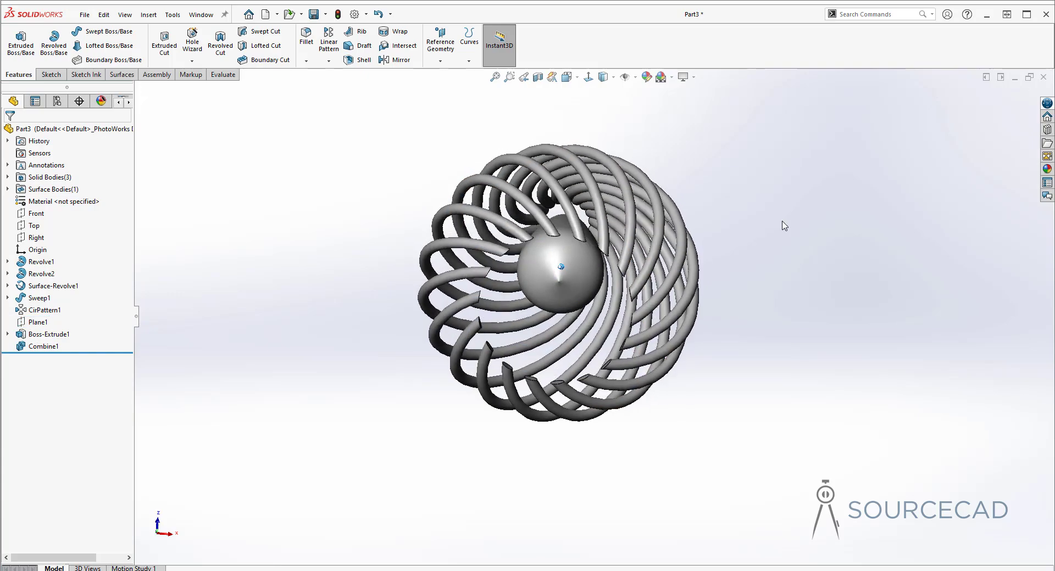
key("ctrl+7")
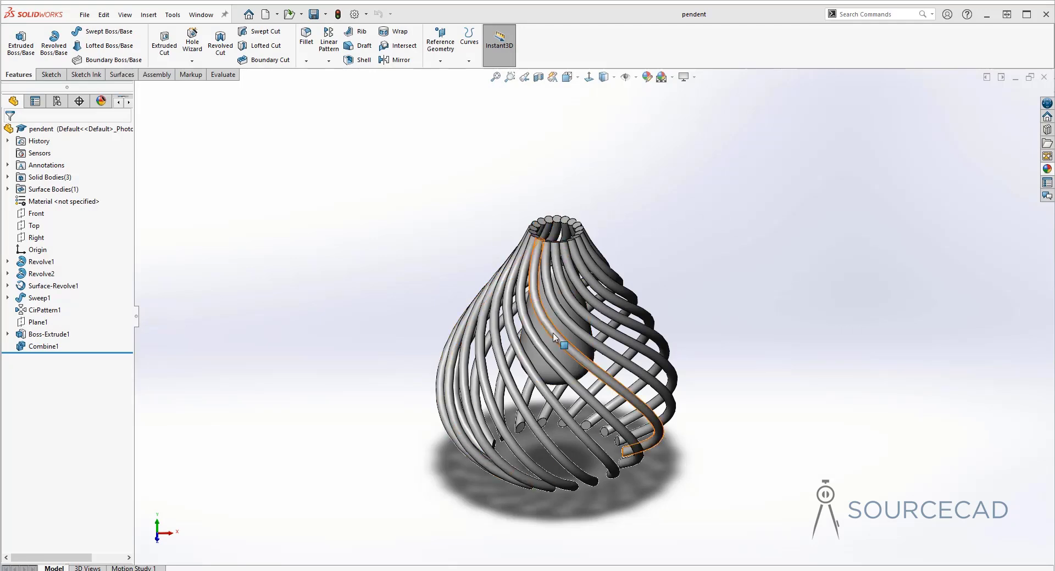
Step: Start a new sketch on the Front plane, viewing the cage from the front
key("ctrl+1")
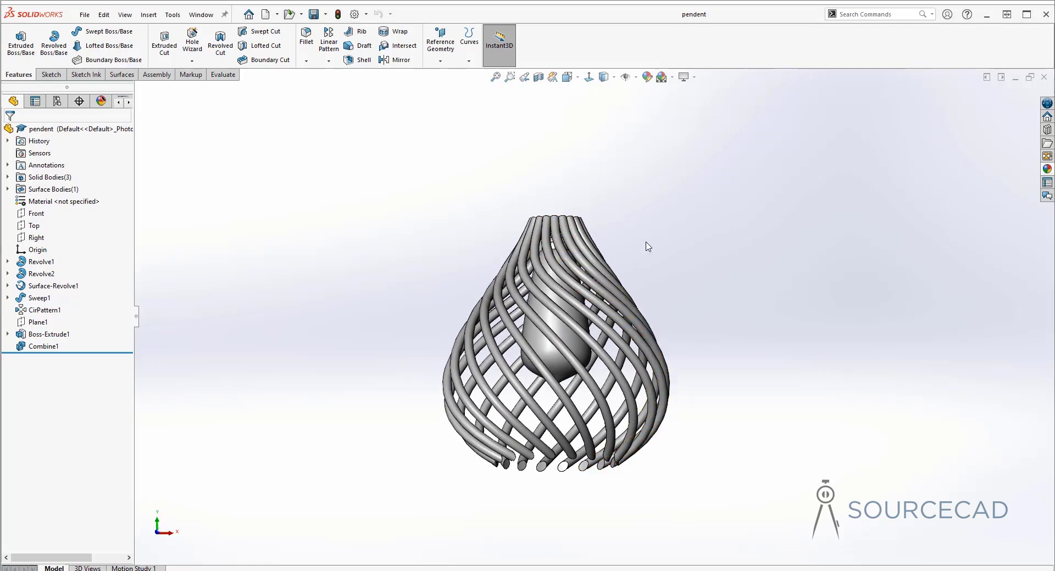
left_click(51, 75)
left_click(20, 52)
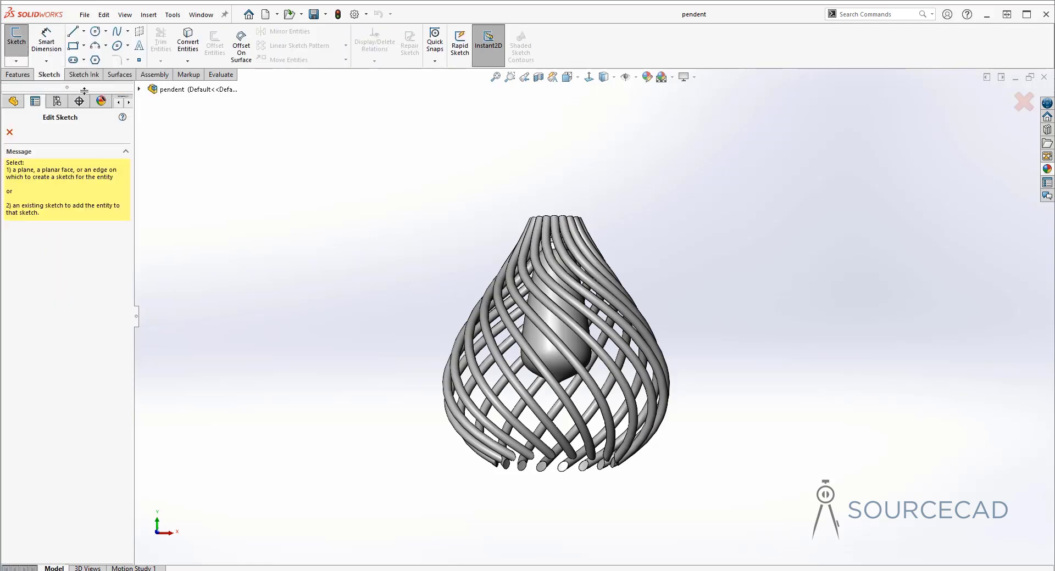
left_click(140, 90)
left_click(171, 174)
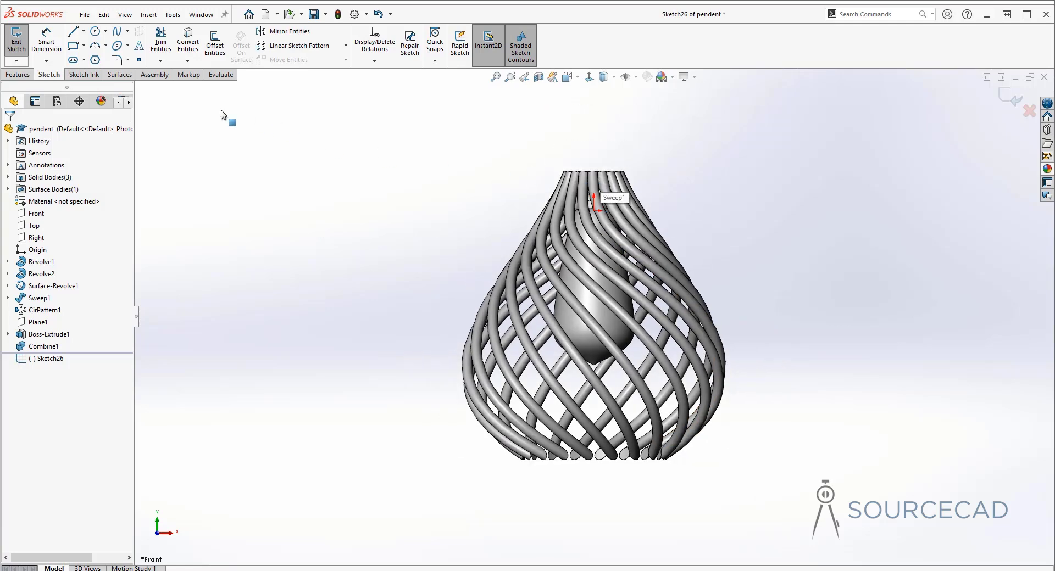
Step: Draw a four-point spline from above the cage's upper opening, bulging outward and curving back down into the upper tube ends
left_click(118, 34)
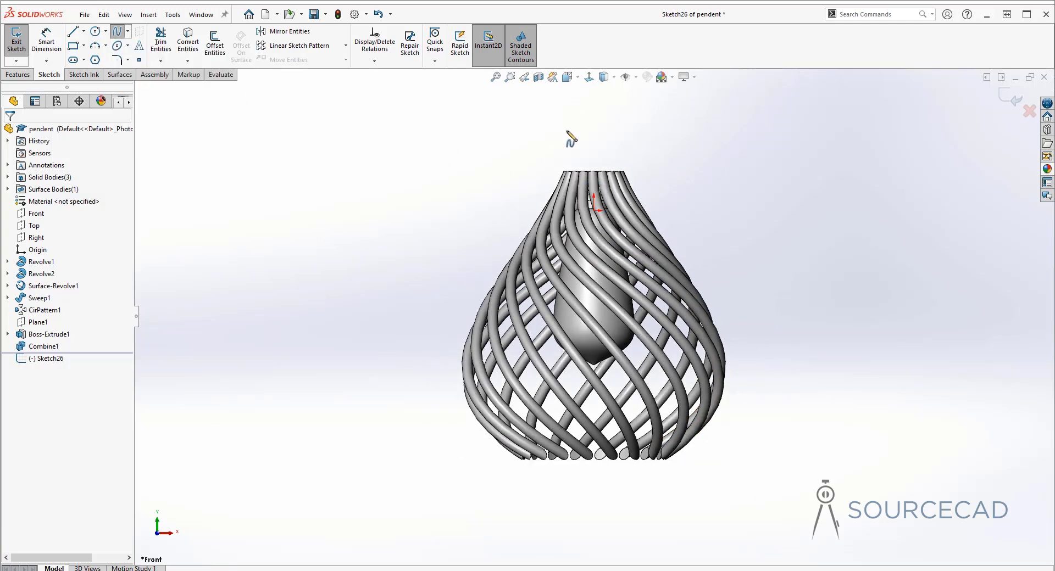
left_click(601, 129)
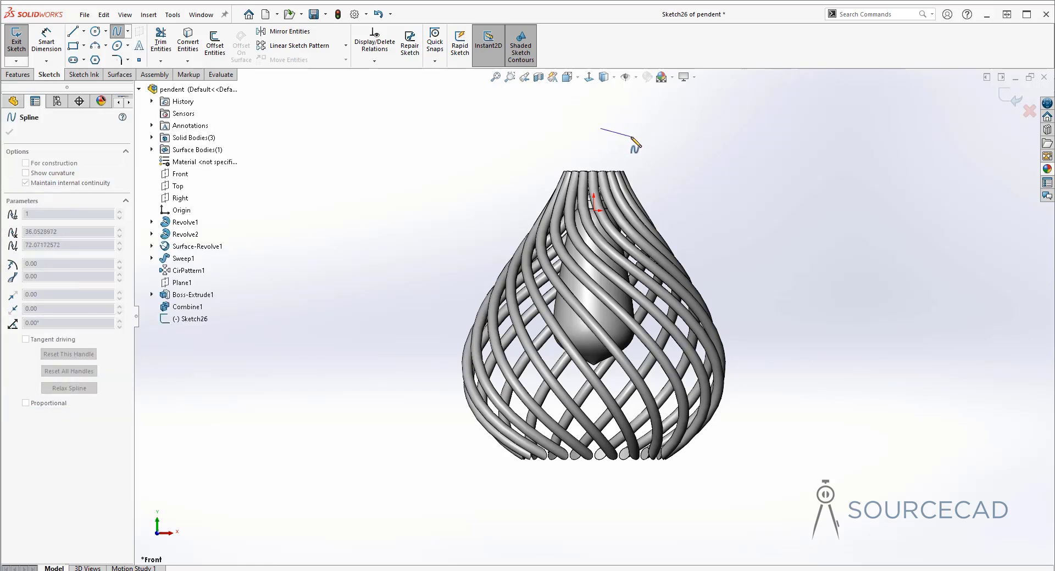
left_click(649, 134)
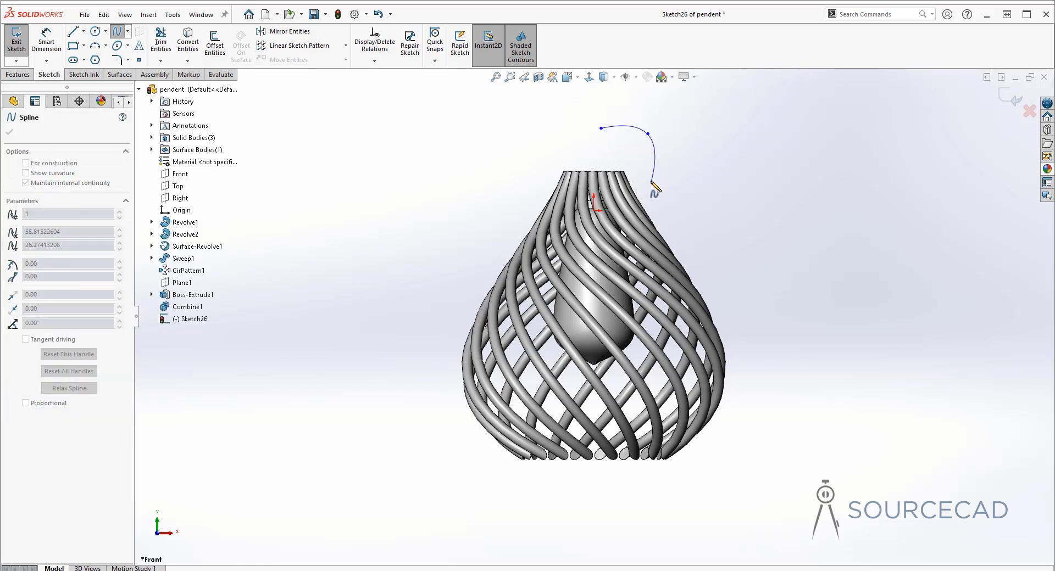
left_click(637, 175)
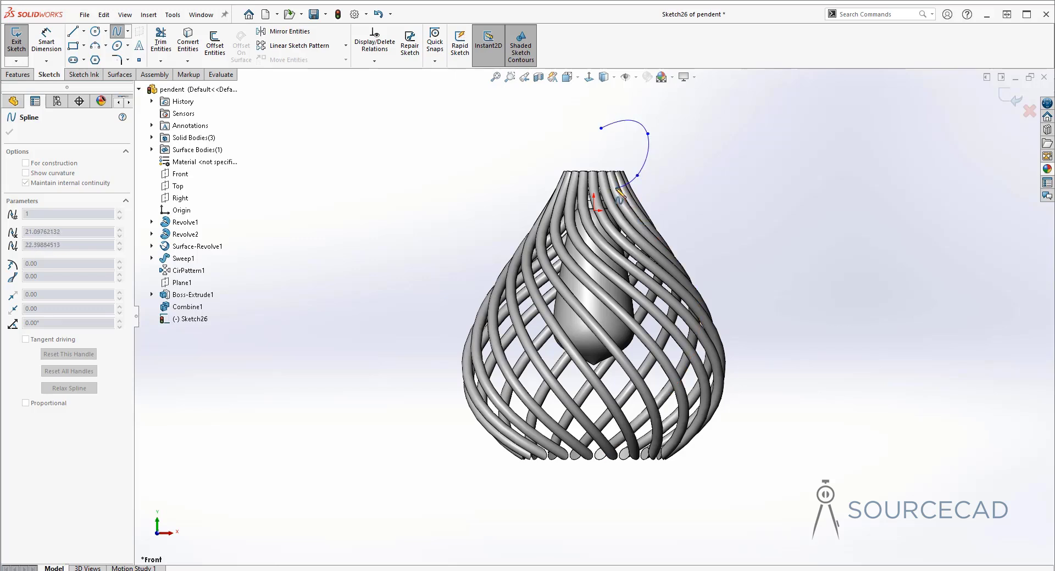
double_click(616, 188)
key("Escape")
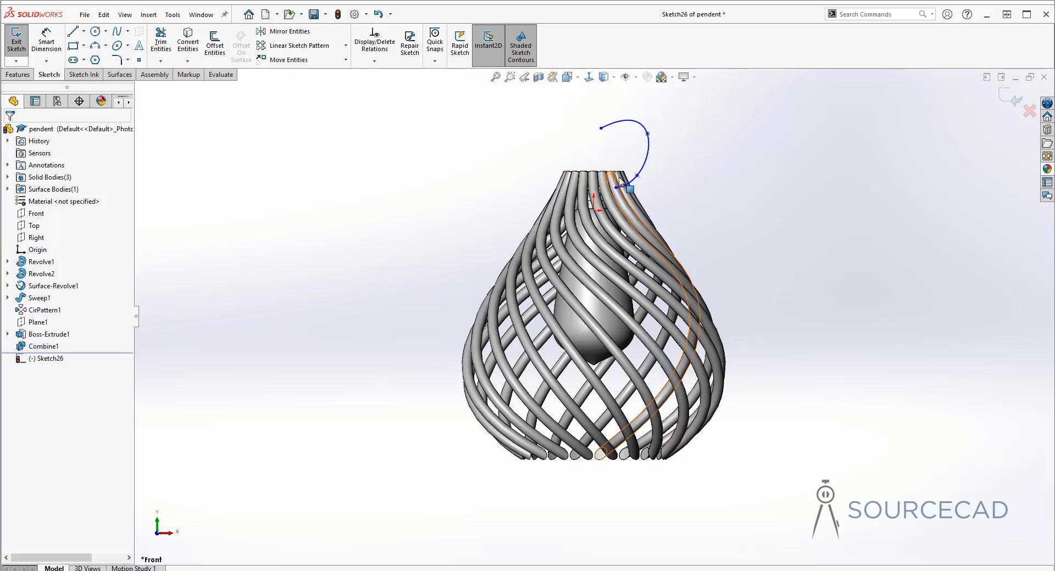
Step: Move the spline's upper endpoint to about 91 mm directly above the origin and make its tangent handle horizontal
scroll(625, 166, "down", 3)
scroll(626, 166, "down", 3)
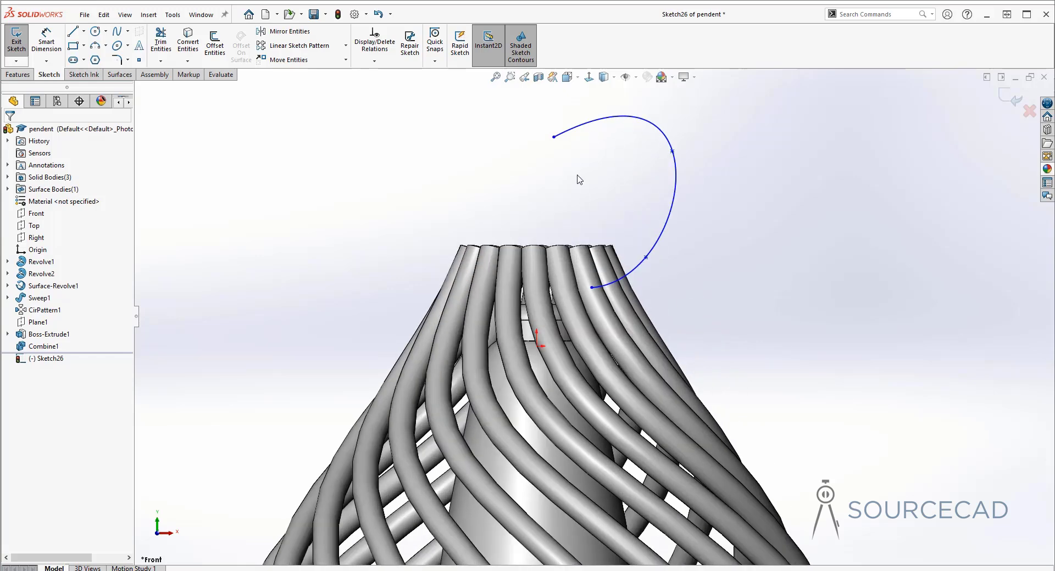
scroll(579, 179, "up", 2)
left_click_drag(566, 192, 554, 173)
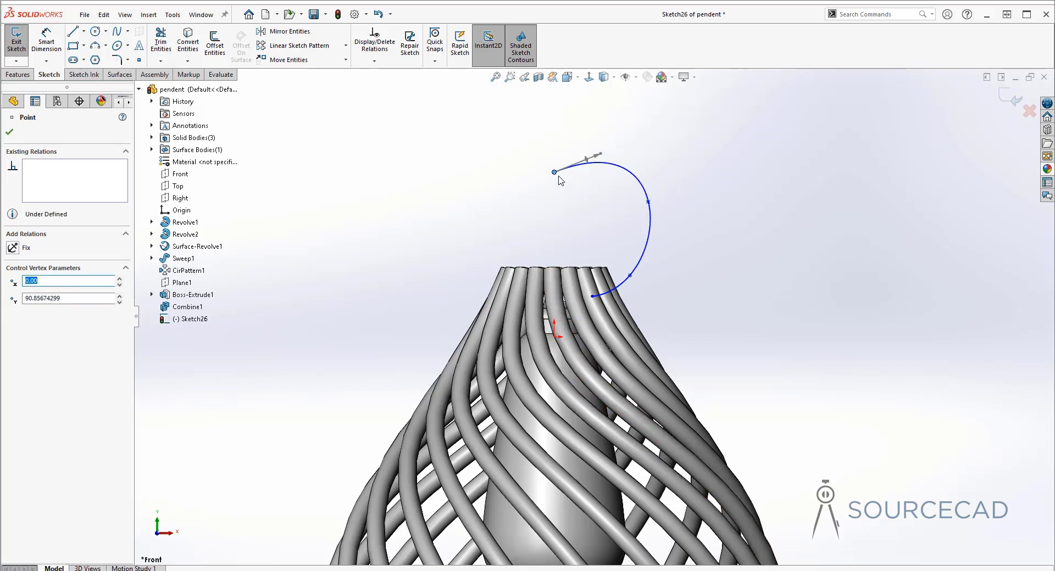
left_click(587, 161)
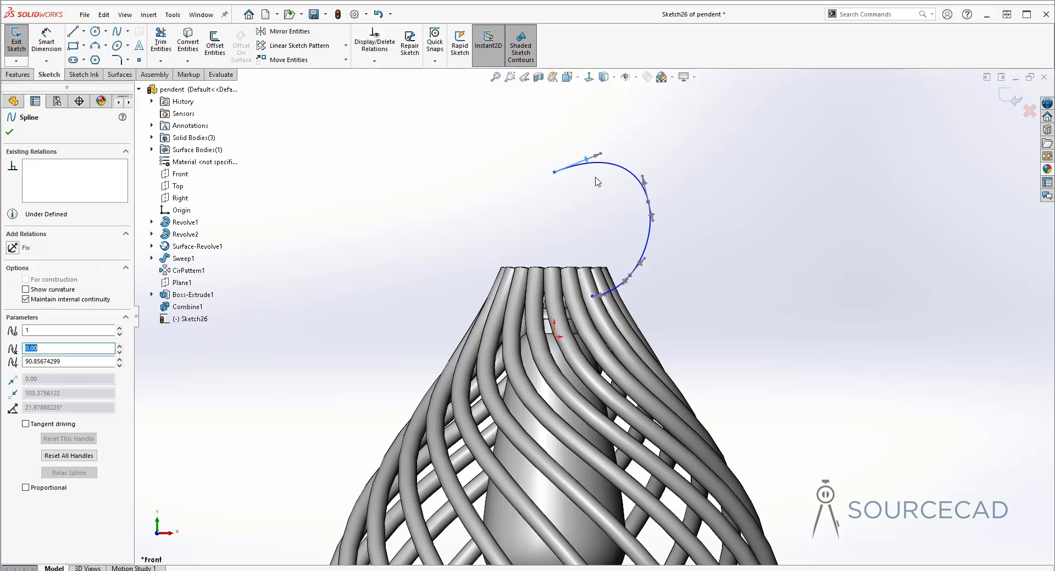
left_click_drag(601, 156, 604, 159)
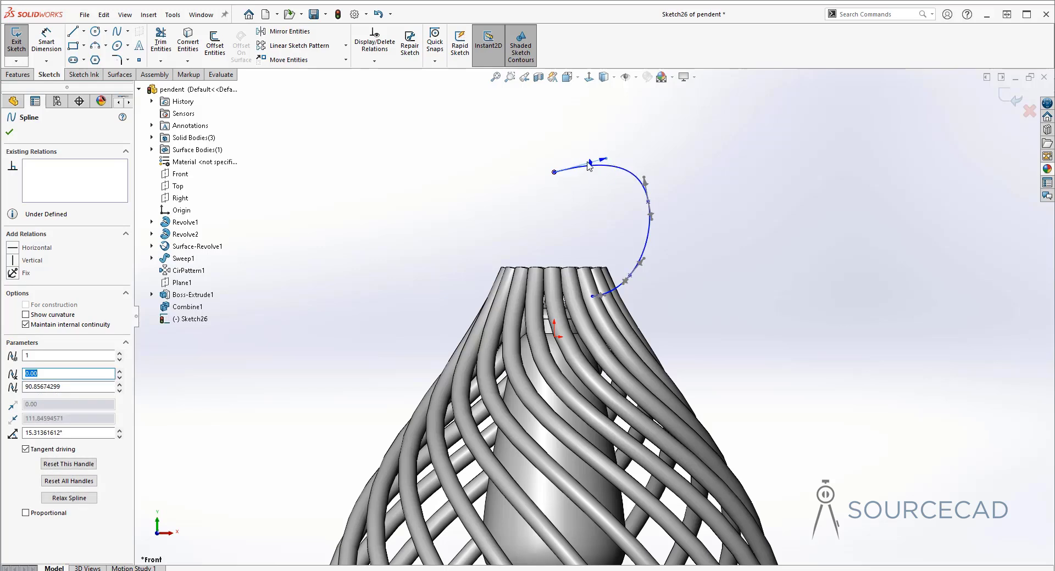
left_click(13, 248)
left_click(523, 216)
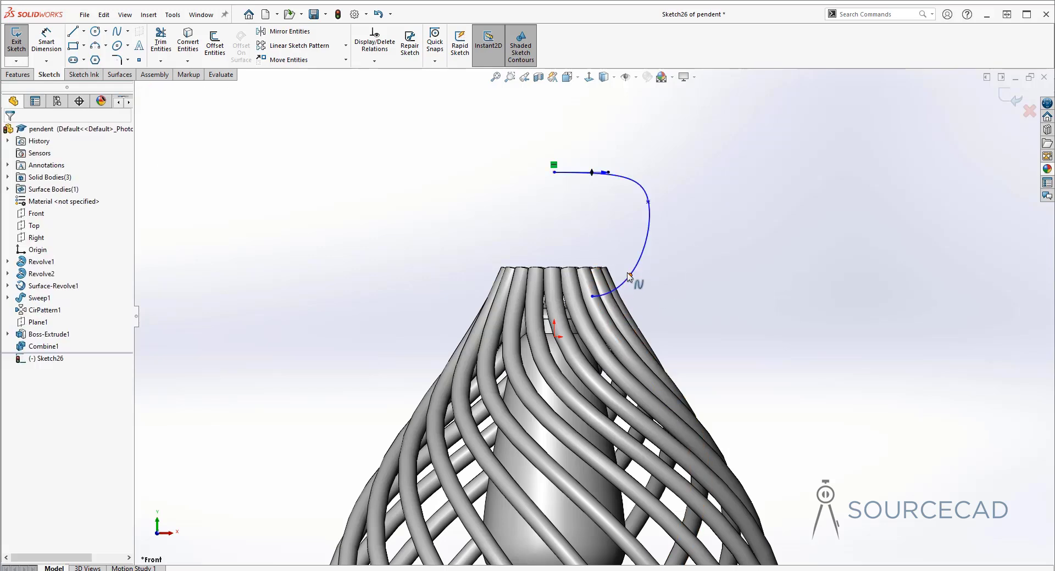
Step: Reshape the spline into an S-curve by moving its third point to about X 31, Y 48 and its lower endpoint to about X 24, Y 16
left_click_drag(630, 275, 610, 251)
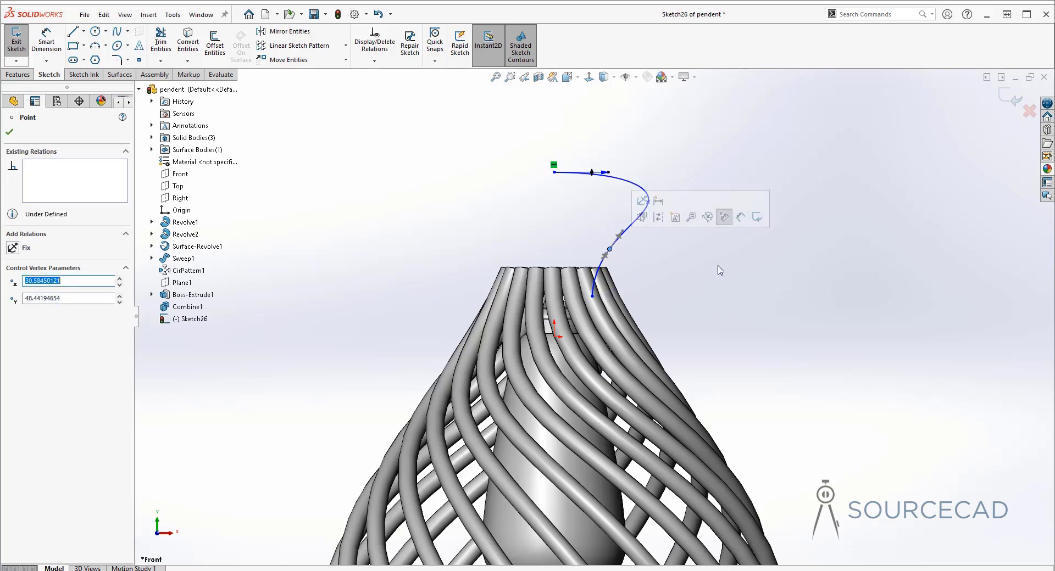
left_click(718, 266)
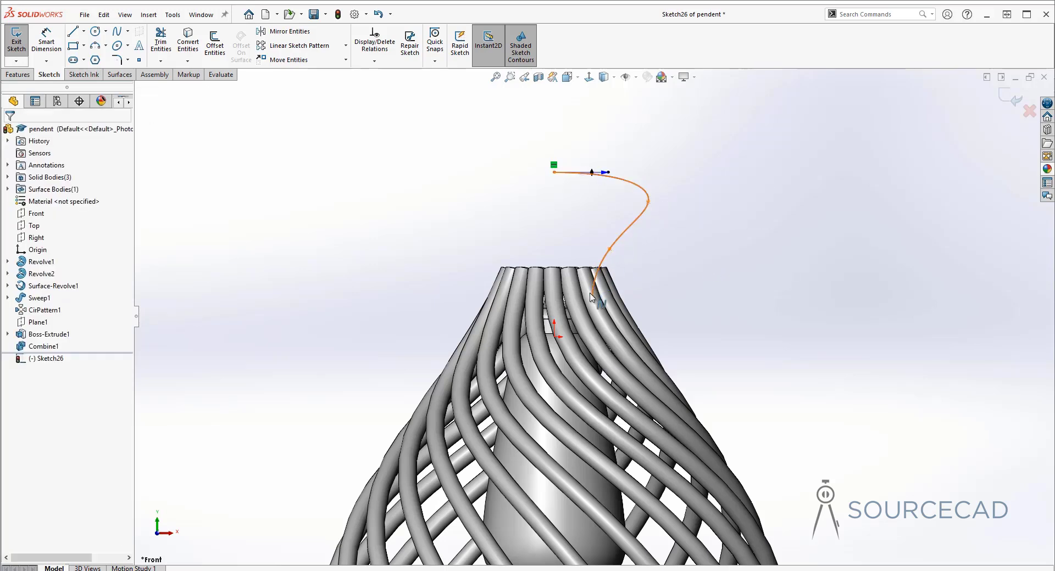
left_click_drag(601, 295, 602, 312)
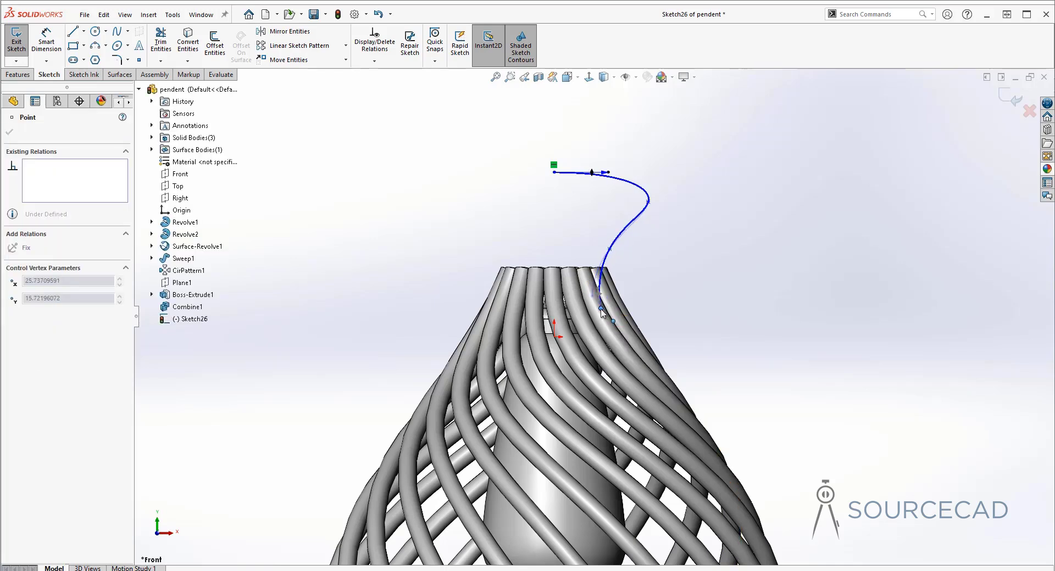
left_click(668, 319)
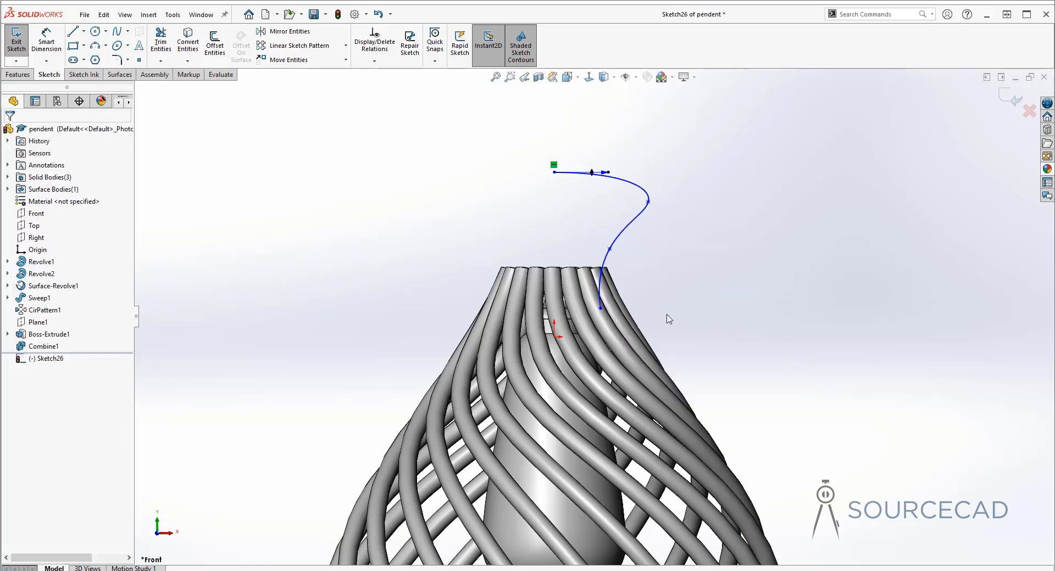
Step: Reshape the spline by moving its third point to about X 34.5, Y 44.8 and its second point to about X 59, Y 74.5
left_click(610, 250)
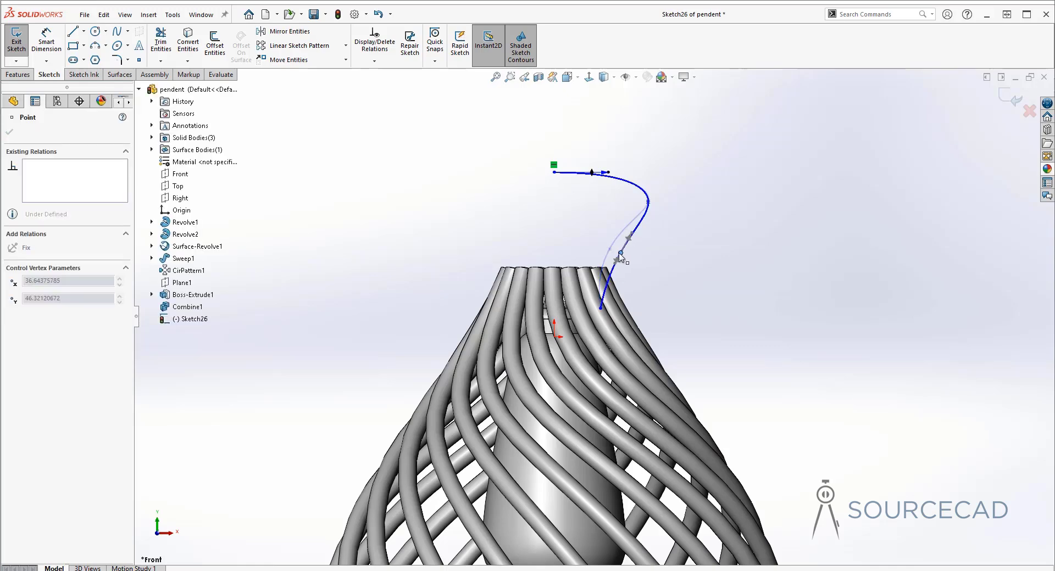
left_click_drag(621, 258, 616, 260)
scroll(611, 266, "down", 3)
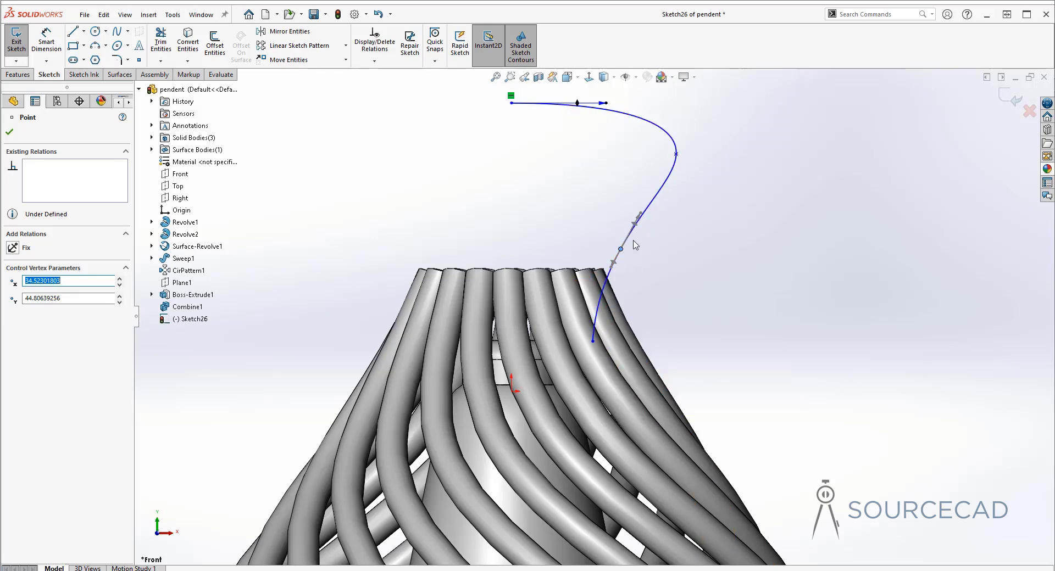
left_click_drag(676, 155, 699, 158)
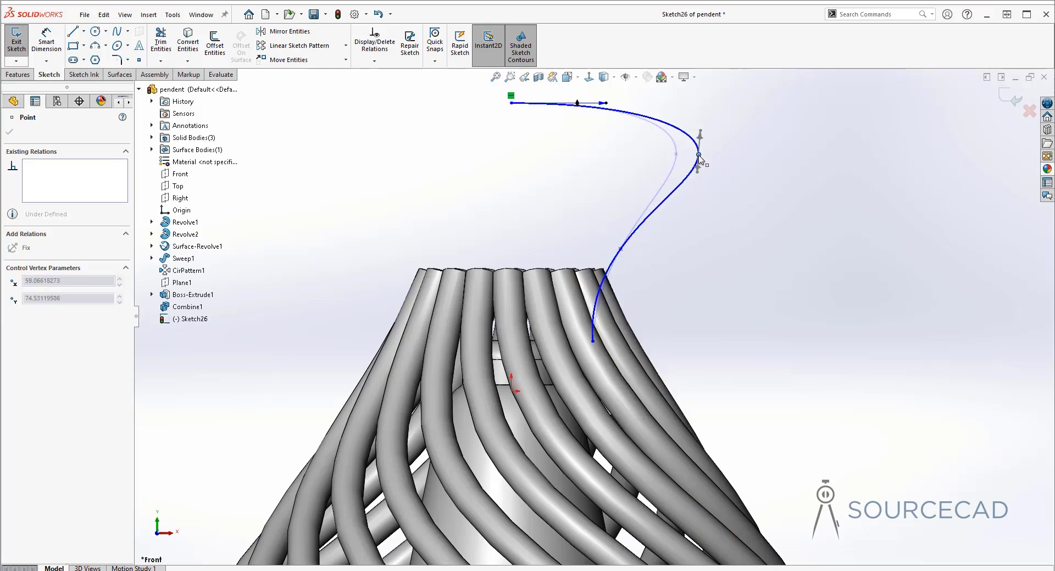
left_click(730, 257)
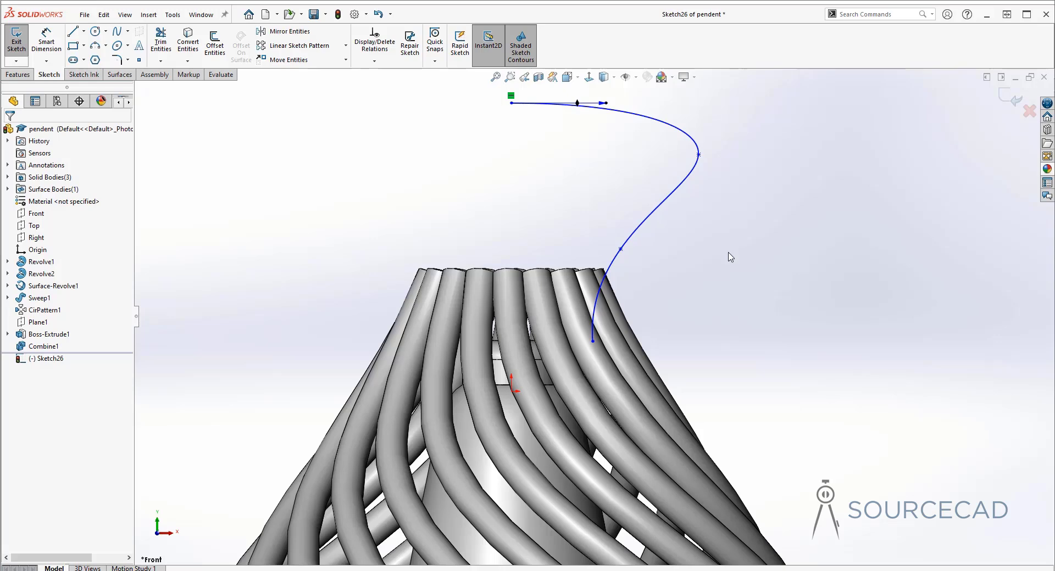
Step: Draw a horizontal line about 25.7 mm long from the spline's lower endpoint inward to directly above the origin
scroll(676, 278, "down", 6)
scroll(665, 281, "up", 2)
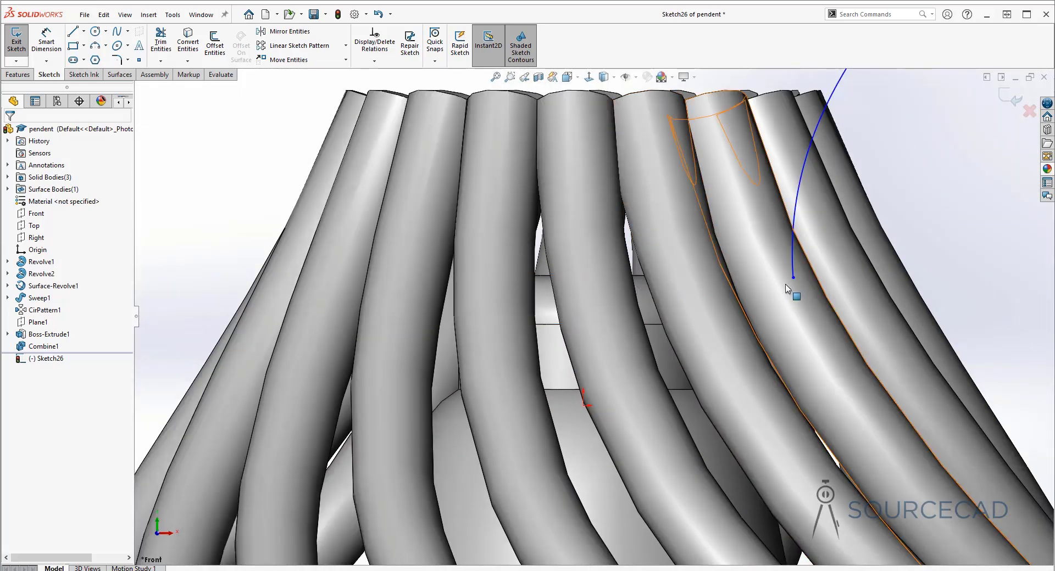
left_click(73, 31)
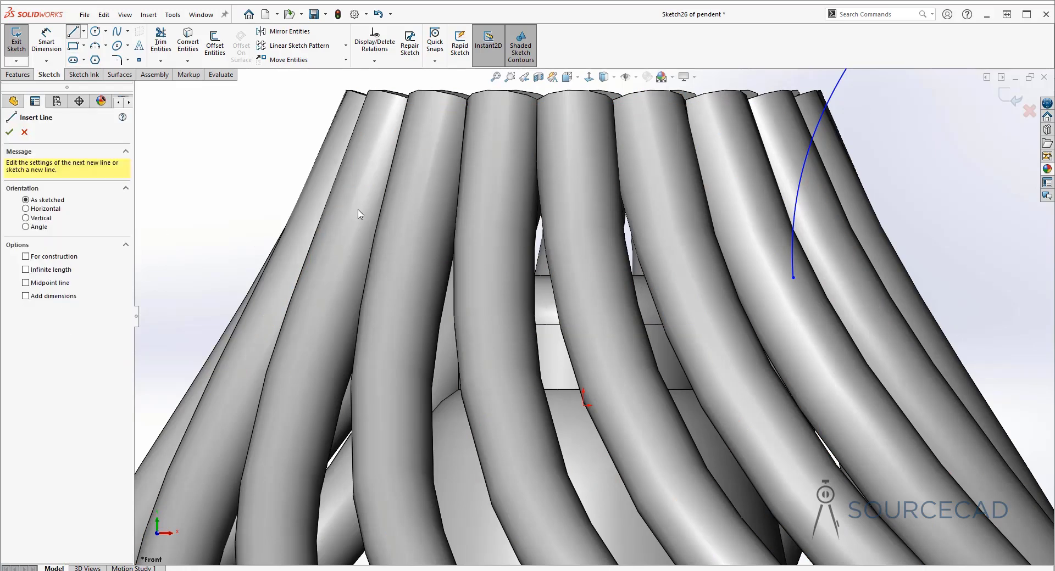
left_click(793, 277)
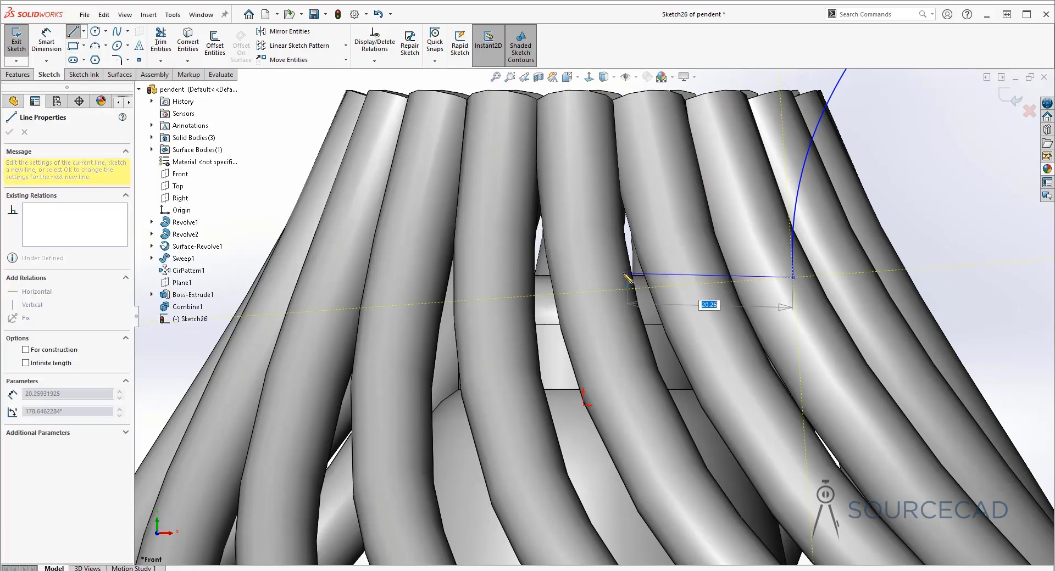
left_click(583, 277)
key("Escape")
key("Escape")
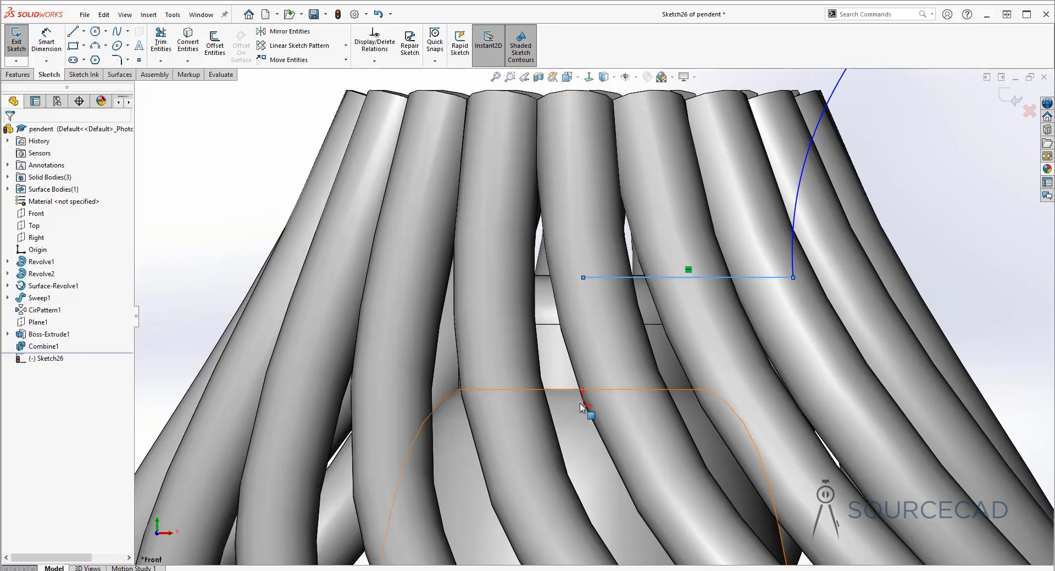
Step: Move the profile's horizontal base line slightly down, below the nearby flat edge of the bulb's screw base
scroll(634, 278, "down", 6)
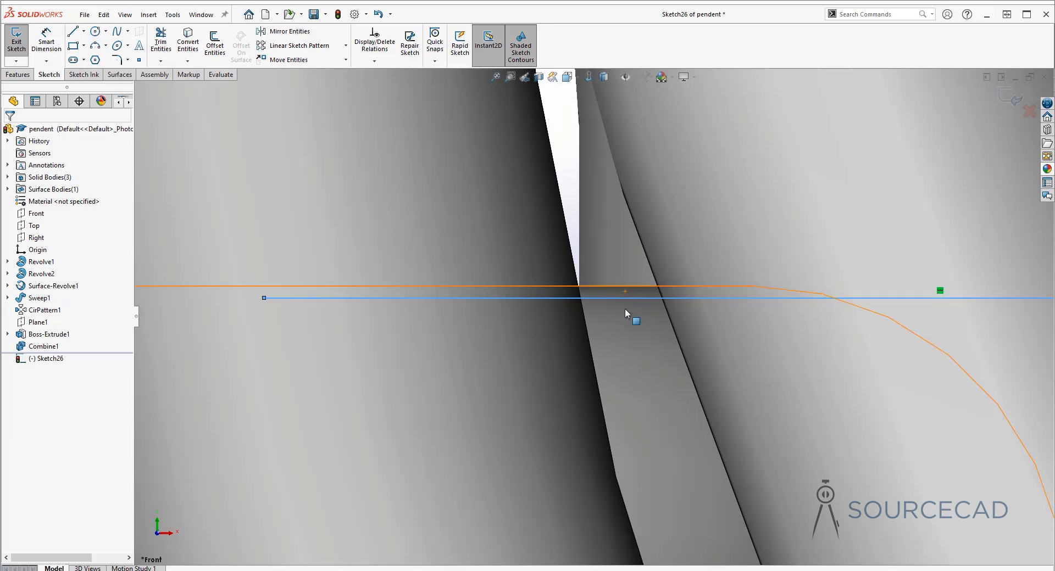
left_click_drag(641, 298, 640, 327)
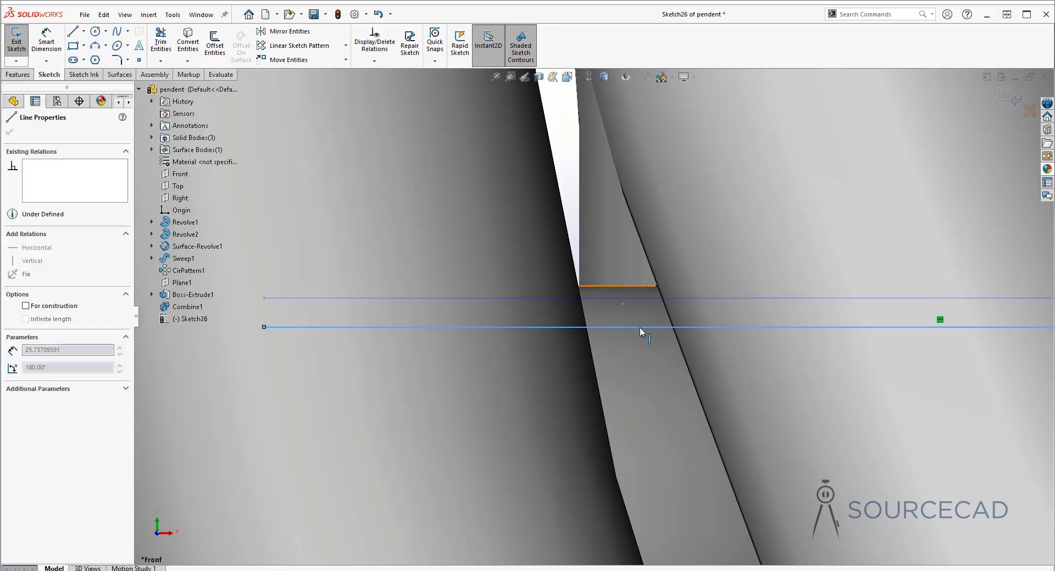
scroll(632, 335, "up", 5)
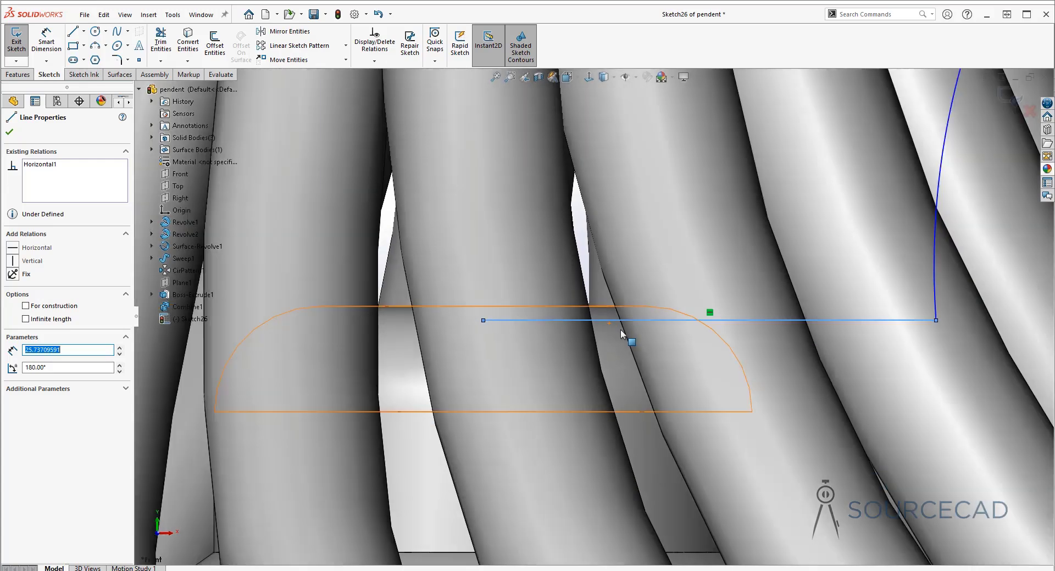
scroll(621, 330, "up", 6)
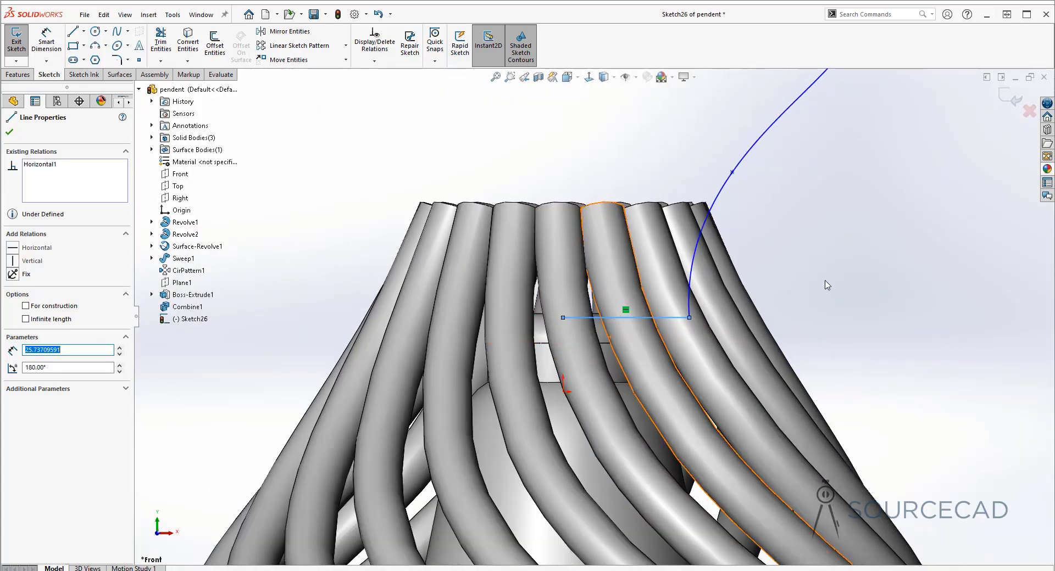
left_click(836, 273)
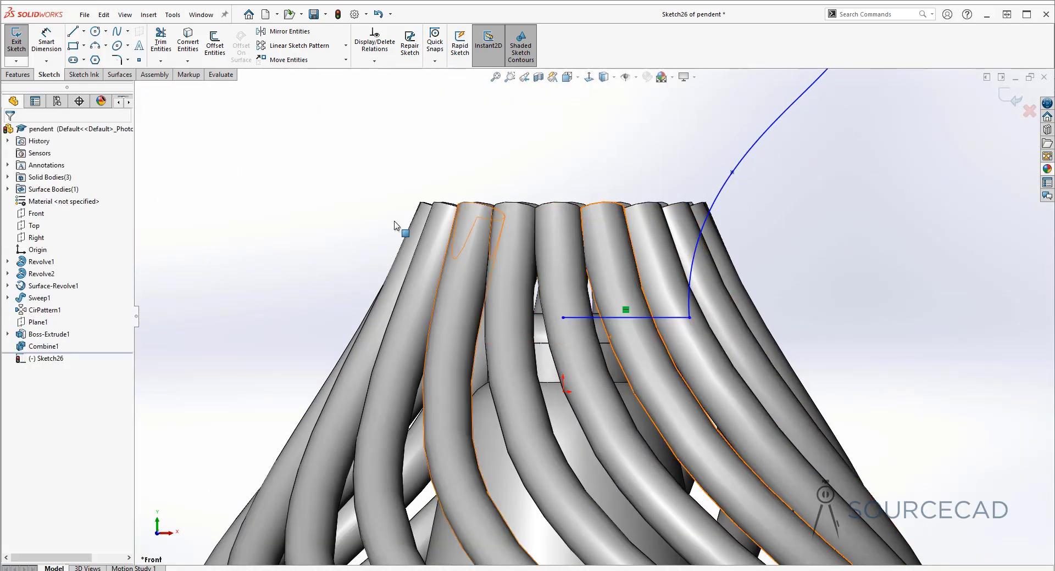
scroll(792, 262, "up", 4)
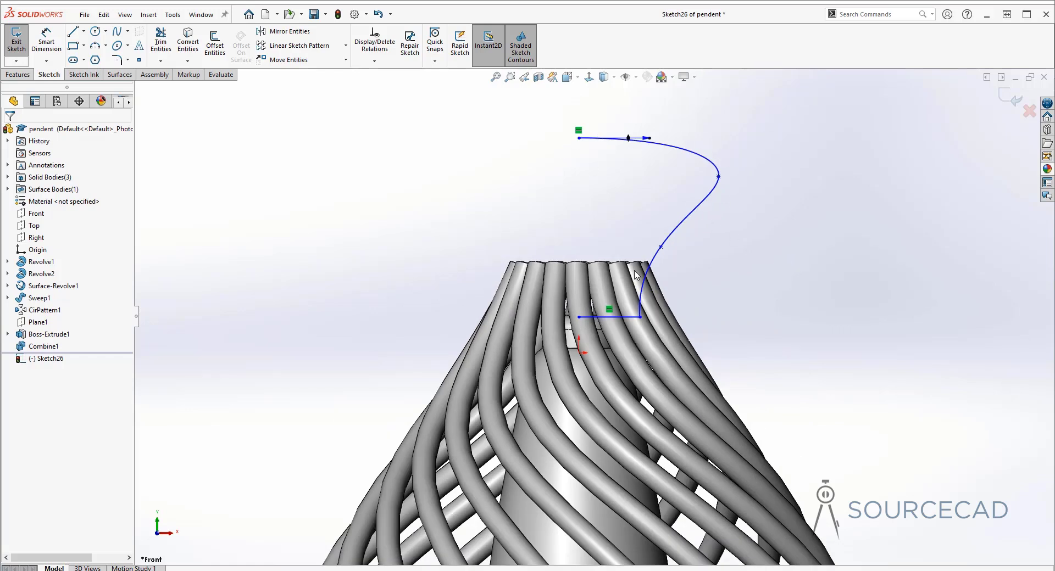
Step: Close the cap profile with a vertical line from the base line's inner end up to the spline's upper endpoint
left_click(73, 31)
left_click(580, 317)
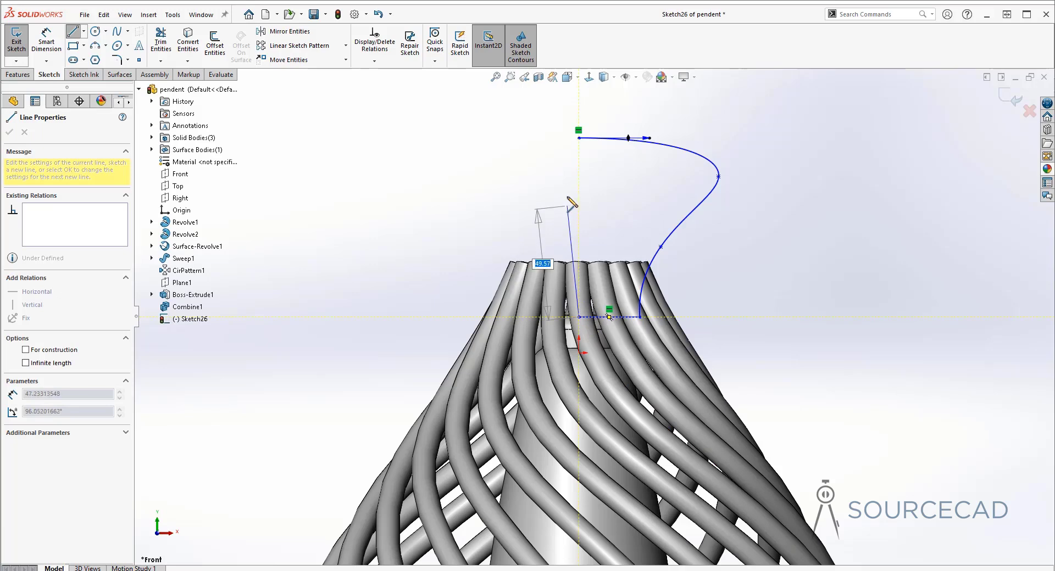
left_click(580, 139)
key("Escape")
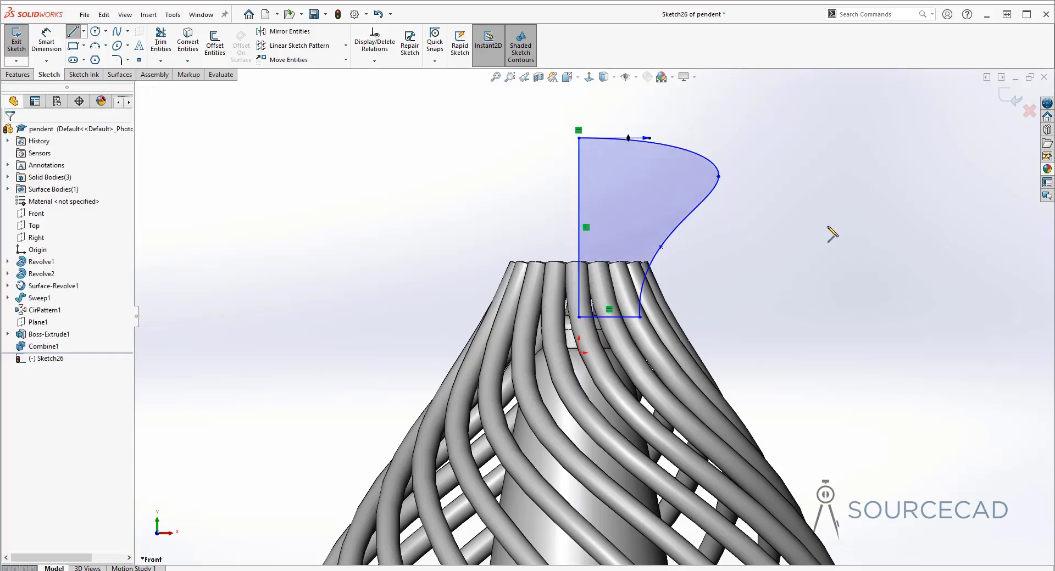
Step: Draw a short vertical centerline upward from the spline's upper endpoint and exit the sketch
left_click(84, 32)
left_click(93, 62)
left_click(579, 138)
left_click(578, 93)
key("Escape")
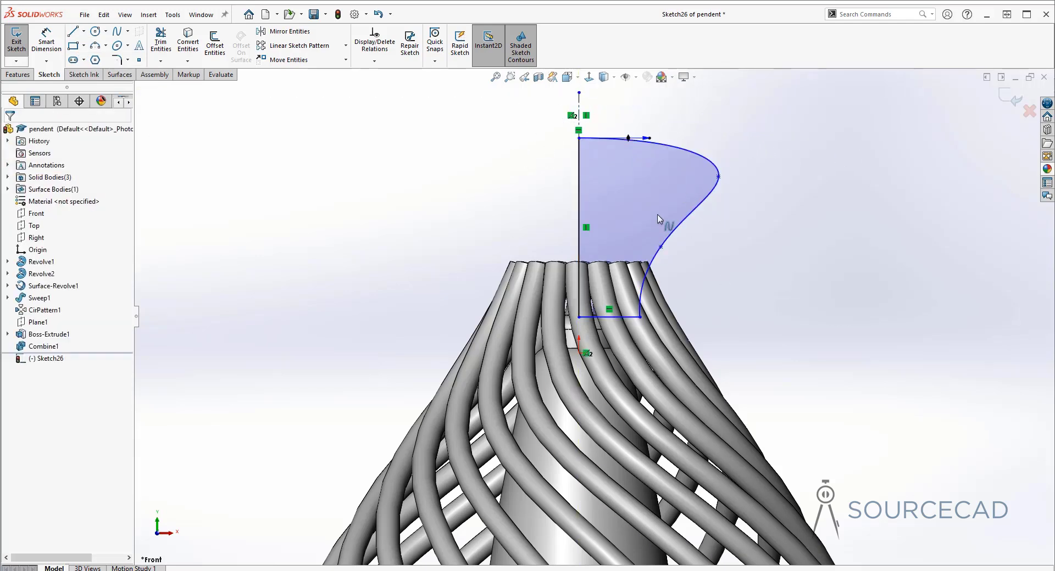
left_click(1011, 100)
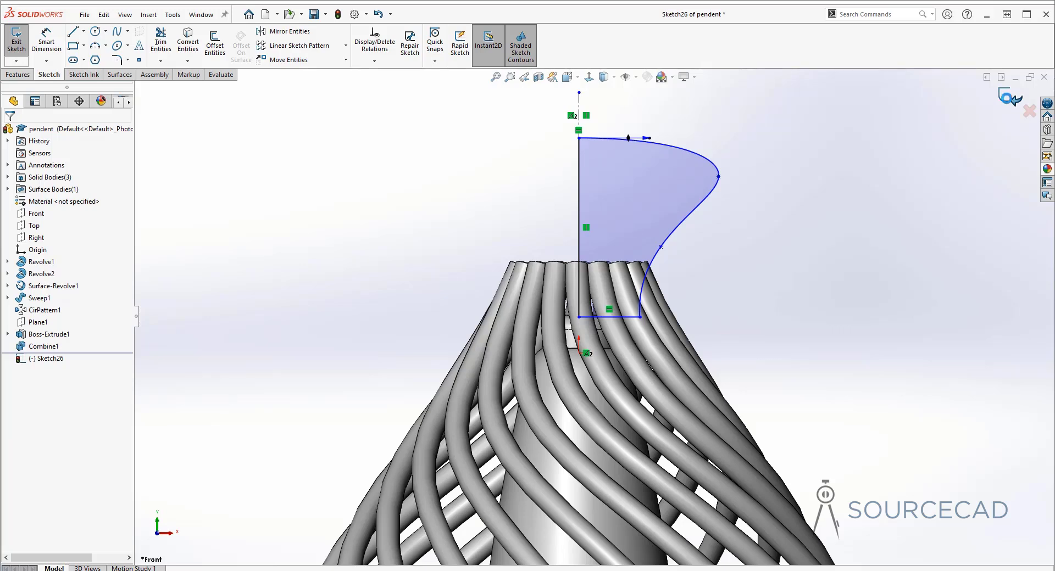
Step: Revolve the closed cap profile 360 degrees about the vertical centerline
left_click(17, 74)
left_click(54, 44)
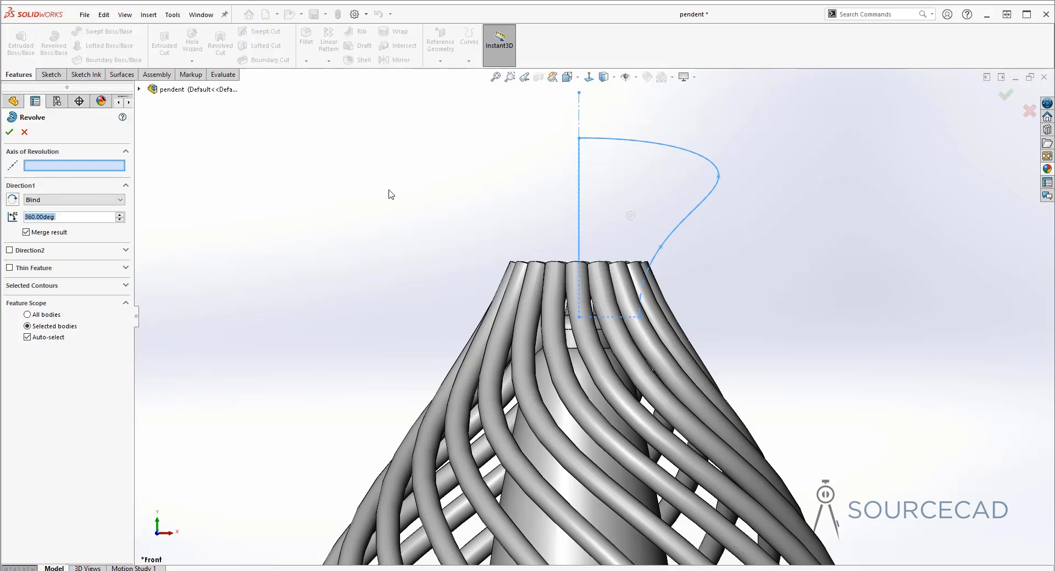
left_click(580, 110)
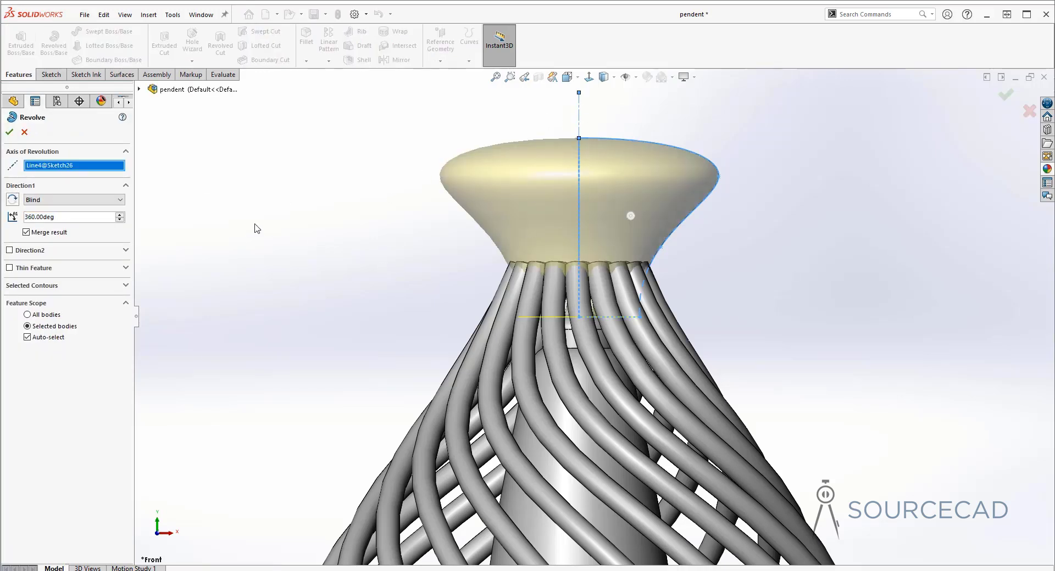
left_click(10, 132)
middle_click_drag(758, 246, 687, 303)
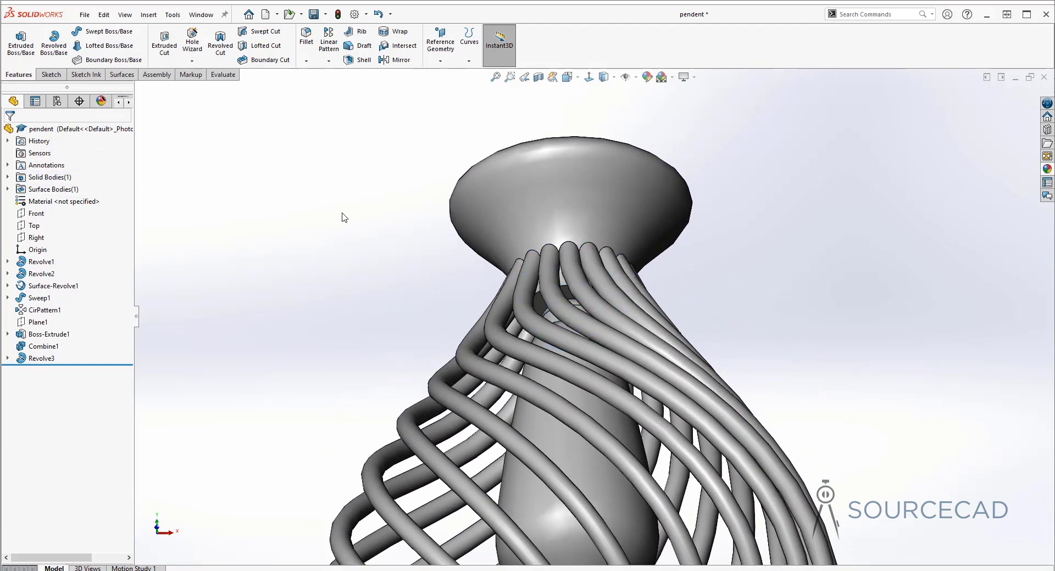
Step: Edit the cap's revolve feature and turn off Merge result so the cap is a separate body
left_click(39, 359)
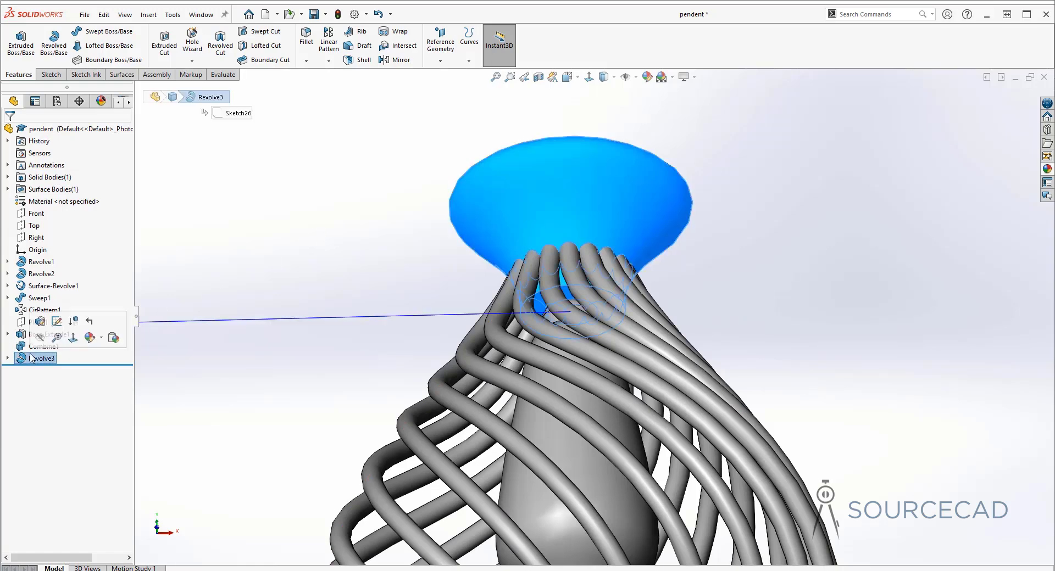
left_click(44, 343)
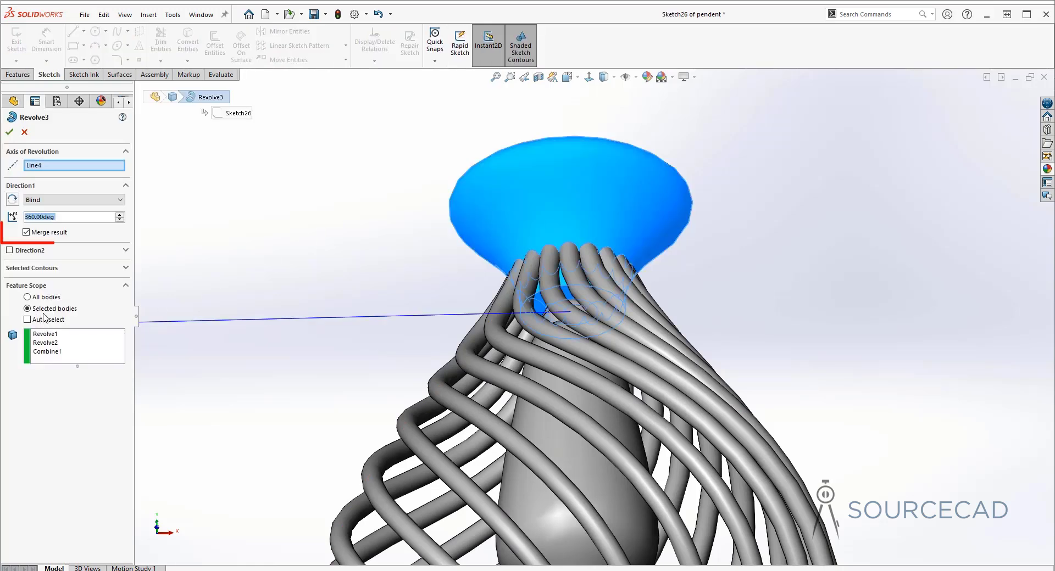
left_click(26, 233)
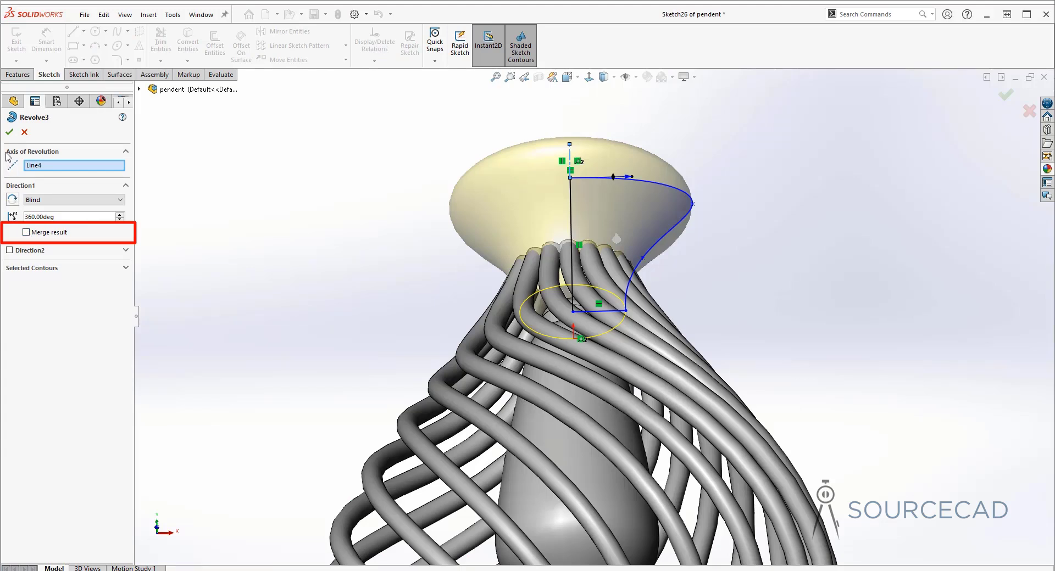
left_click(10, 133)
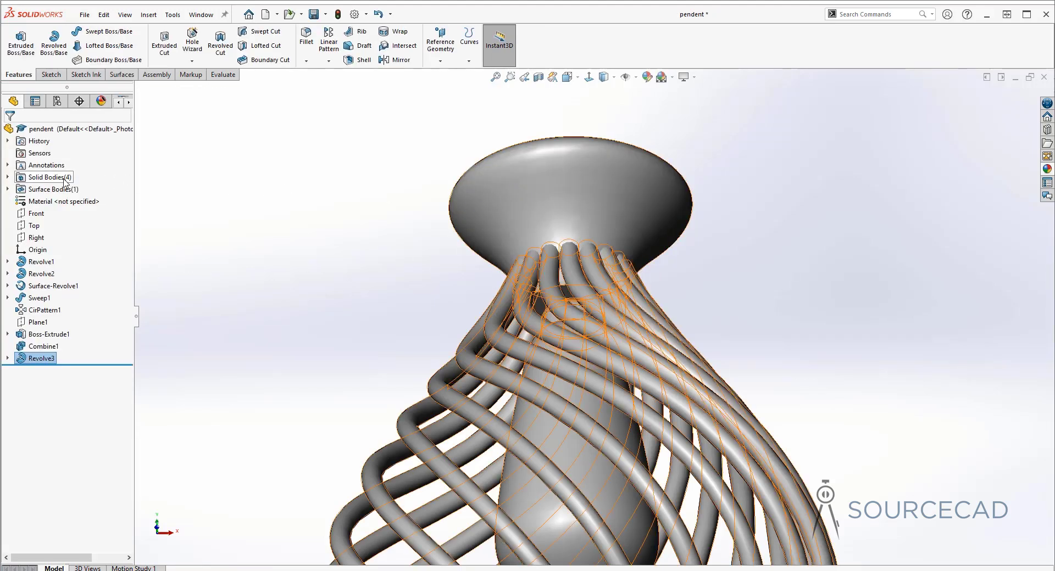
scroll(210, 259, "up", 6)
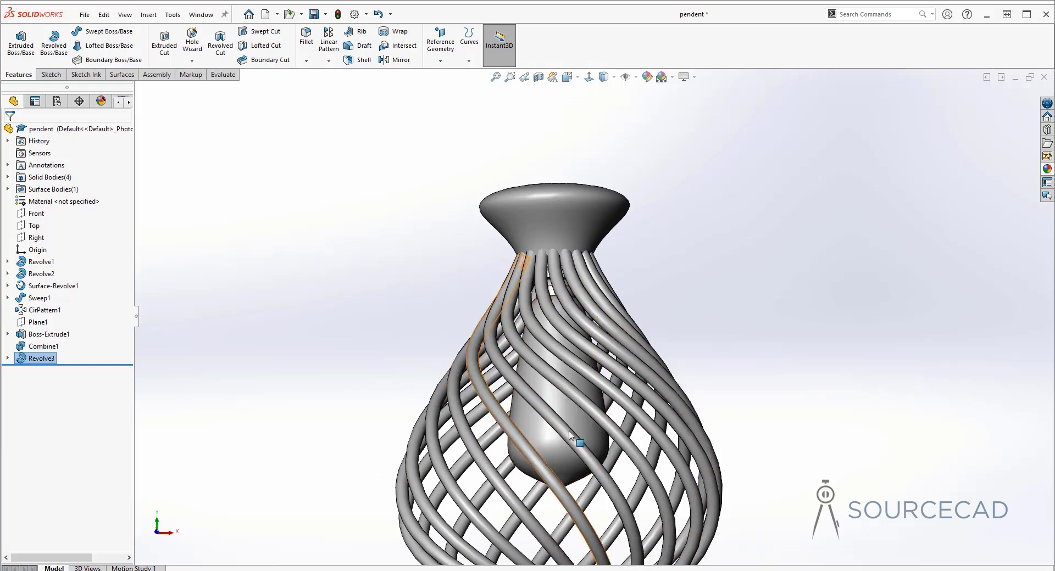
mouse_move(777, 353)
middle_mouse_down()
mouse_move(755, 311)
mouse_move(779, 327)
mouse_move(775, 360)
middle_mouse_up()
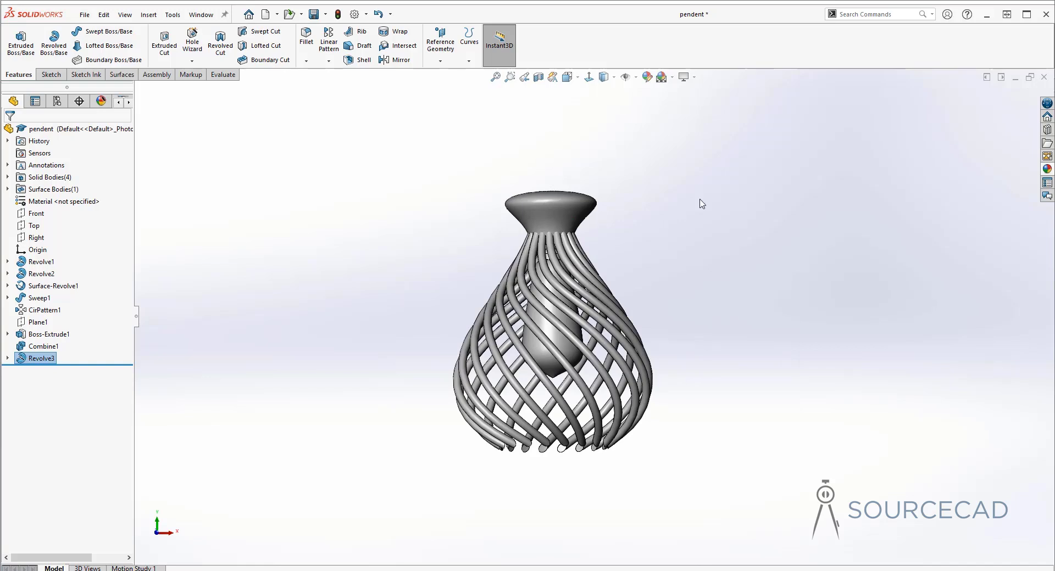
Step: On the Front plane, sketch a wavy four-point spline rising from the centre of the cap's top as the cord path
left_click(51, 74)
left_click(17, 37)
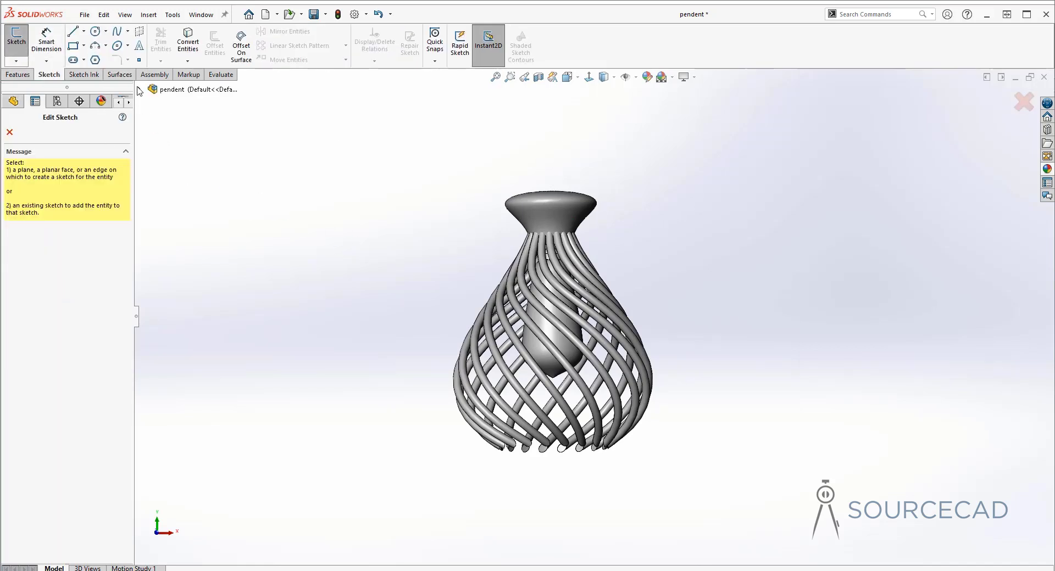
left_click(139, 90)
left_click(165, 175)
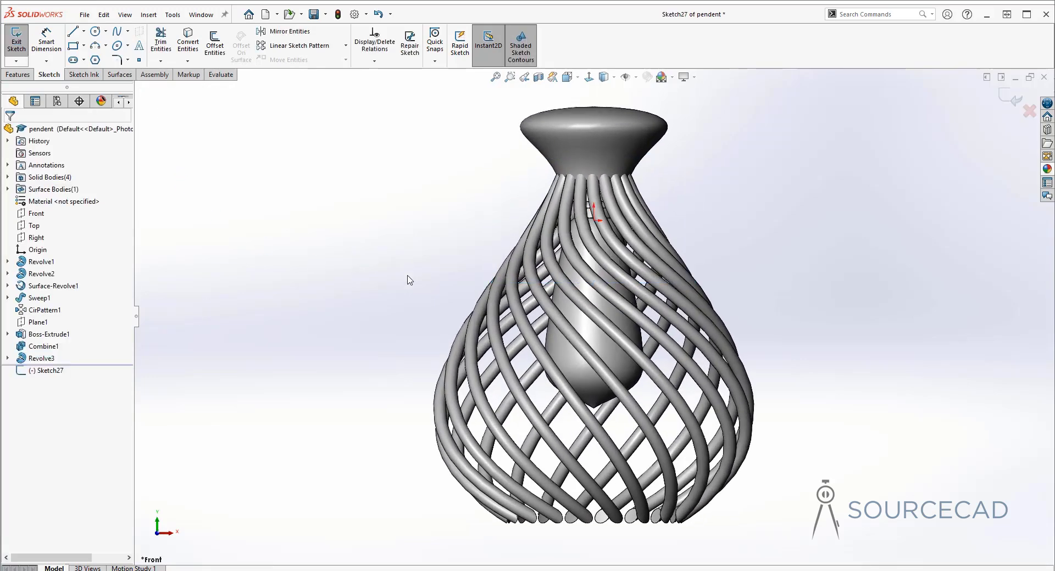
left_click(117, 31)
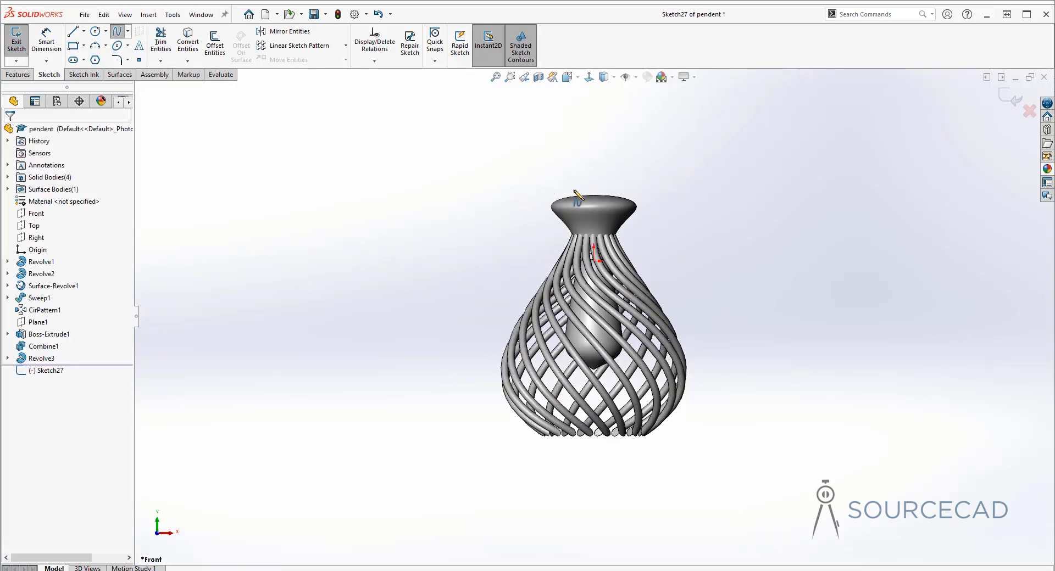
left_click(594, 198)
left_click(584, 174)
left_click(604, 135)
left_click(604, 111)
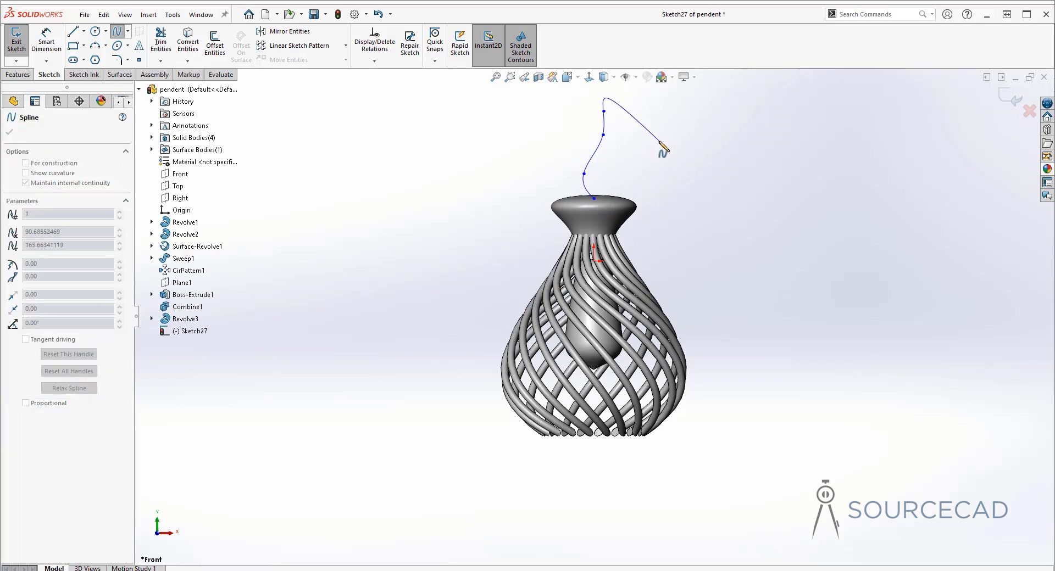
double_click(604, 111)
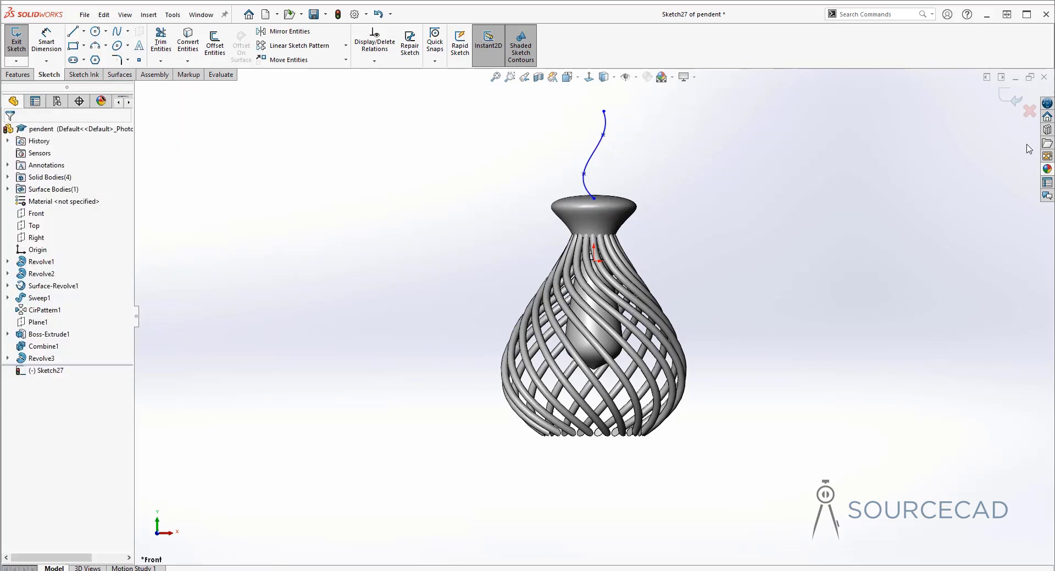
left_click(1010, 97)
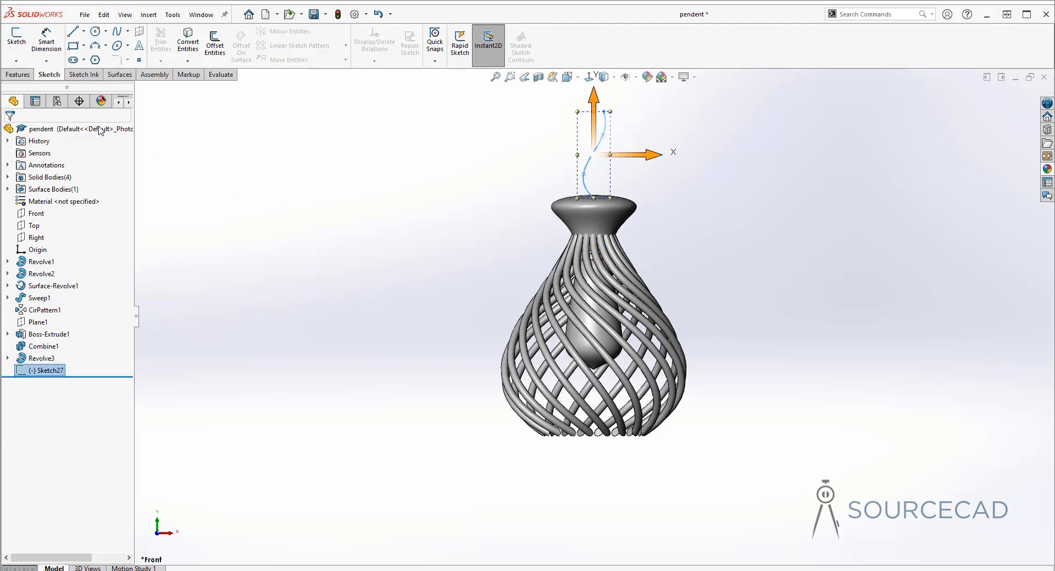
Step: Sweep a 4 mm circular profile along the wavy cord spline as a separate body, with Merge result off
left_click(29, 77)
left_click(104, 31)
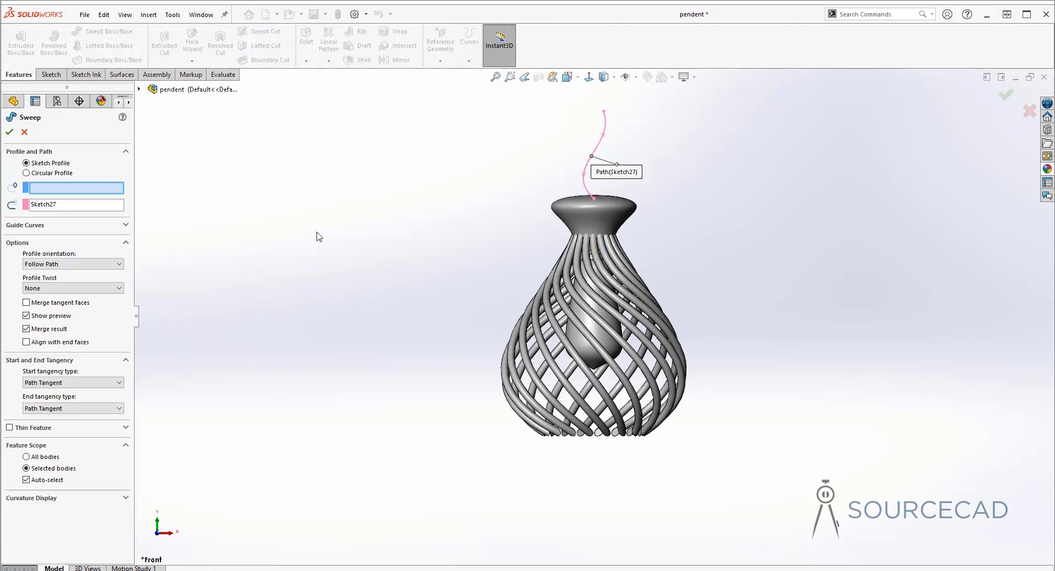
left_click(27, 173)
left_click_drag(60, 206, 7, 206)
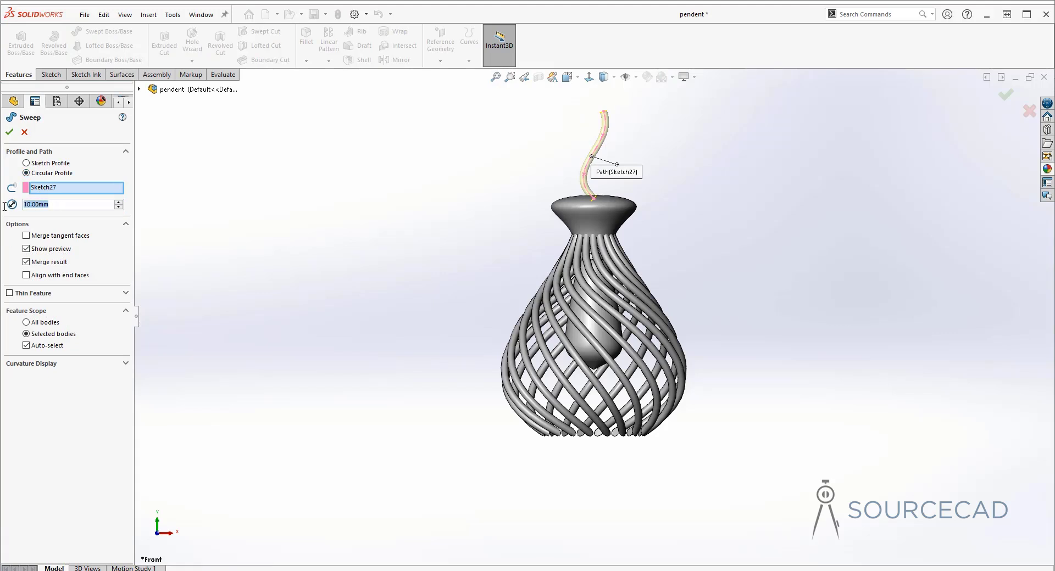
type("5")
key("Return")
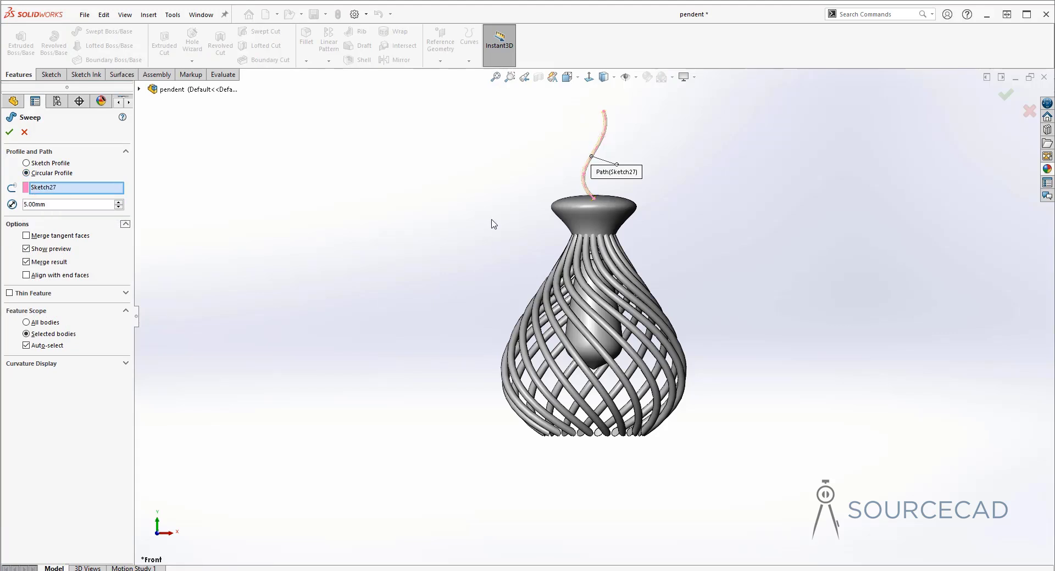
left_click_drag(59, 206, 2, 211)
type("4")
key("Return")
left_click(45, 263)
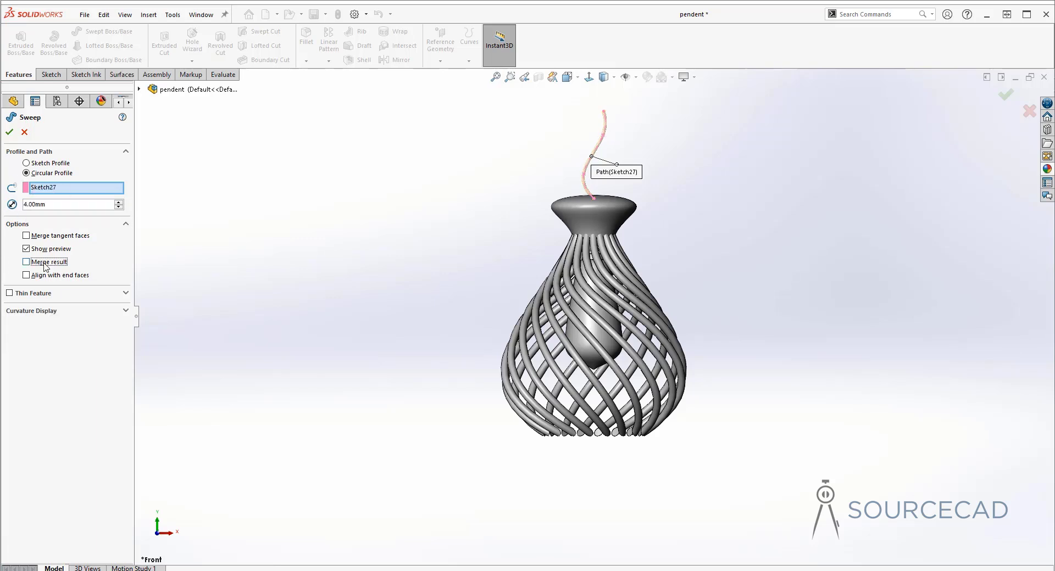
left_click(9, 132)
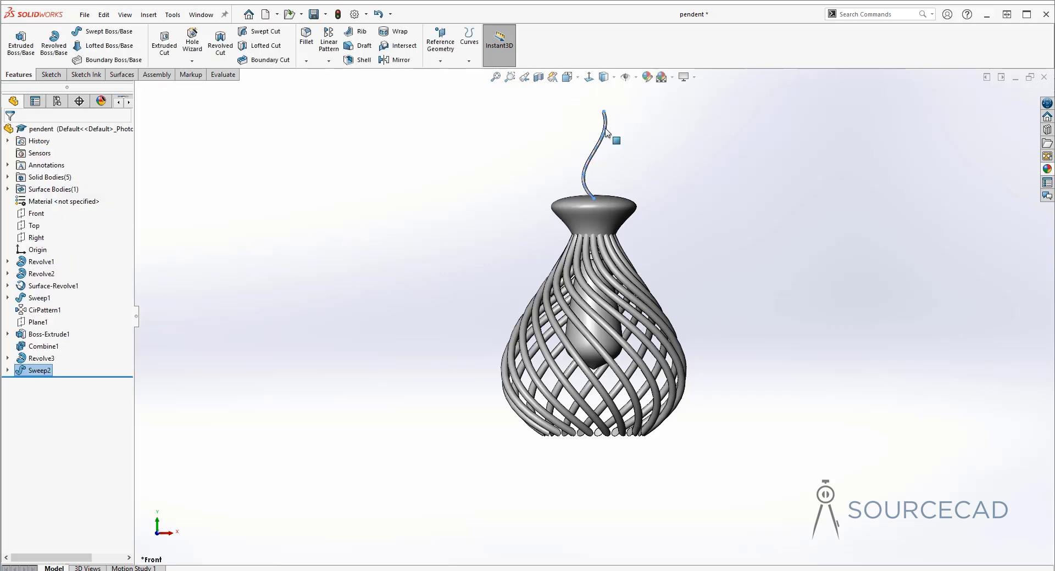
left_click(677, 171)
middle_click_drag(768, 193, 735, 253)
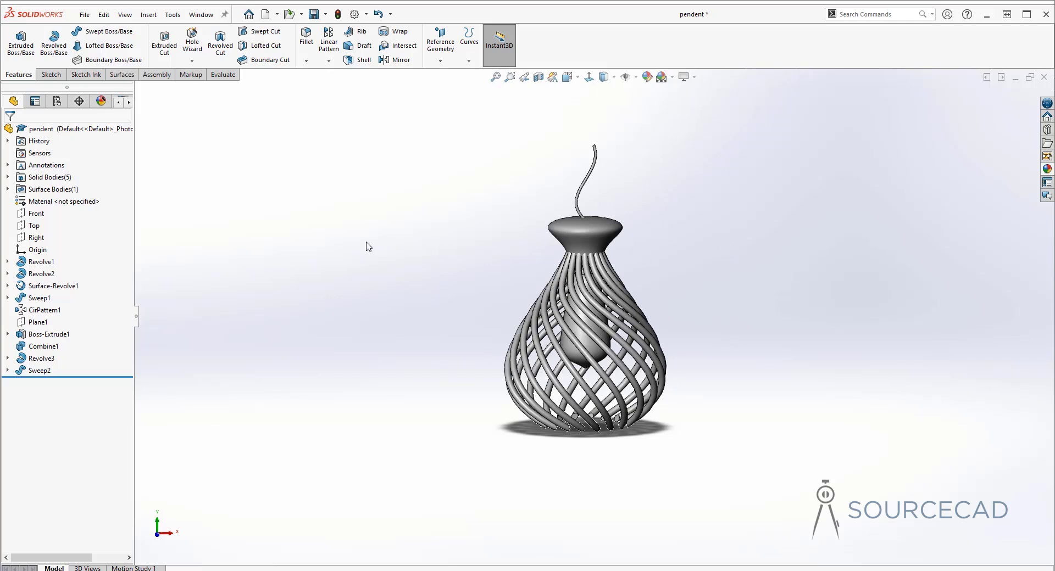
Step: Rename the bulb's solid body as bulb and the small body at the bulb's neck as bulb cap
left_click(7, 177)
left_click(55, 190)
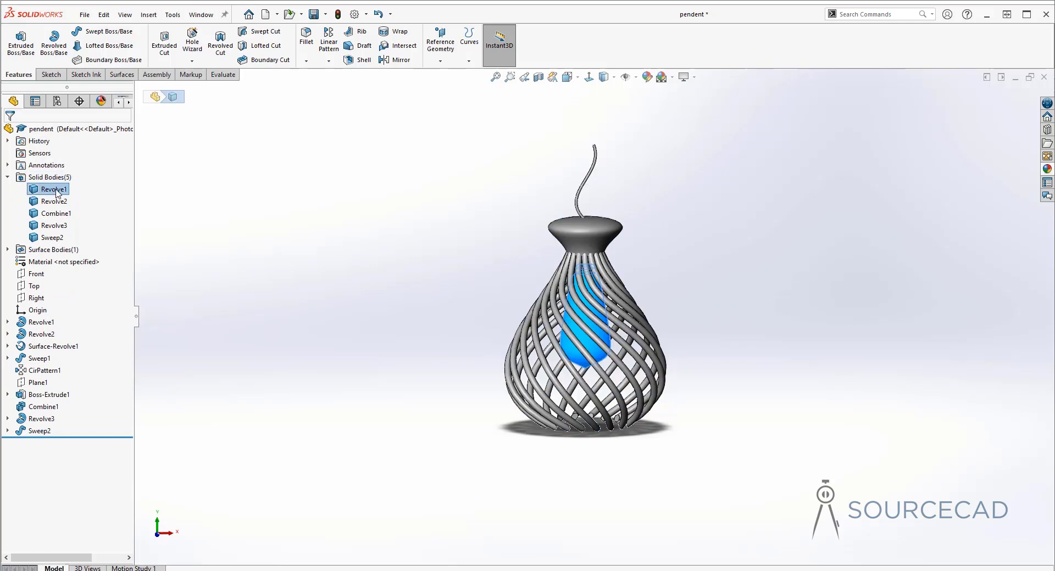
left_click(55, 190)
type("bulb")
key("Return")
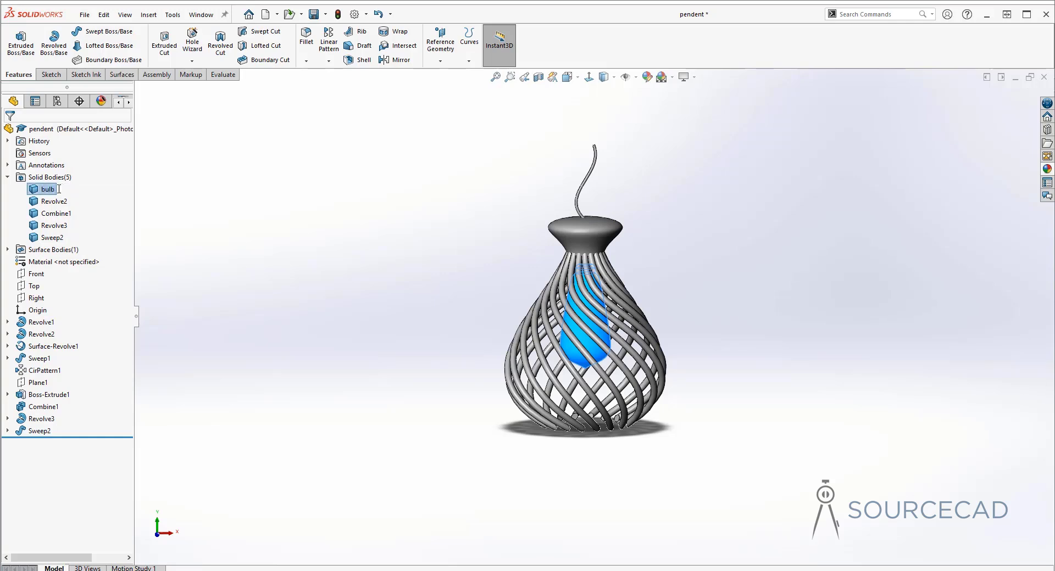
left_click(57, 204)
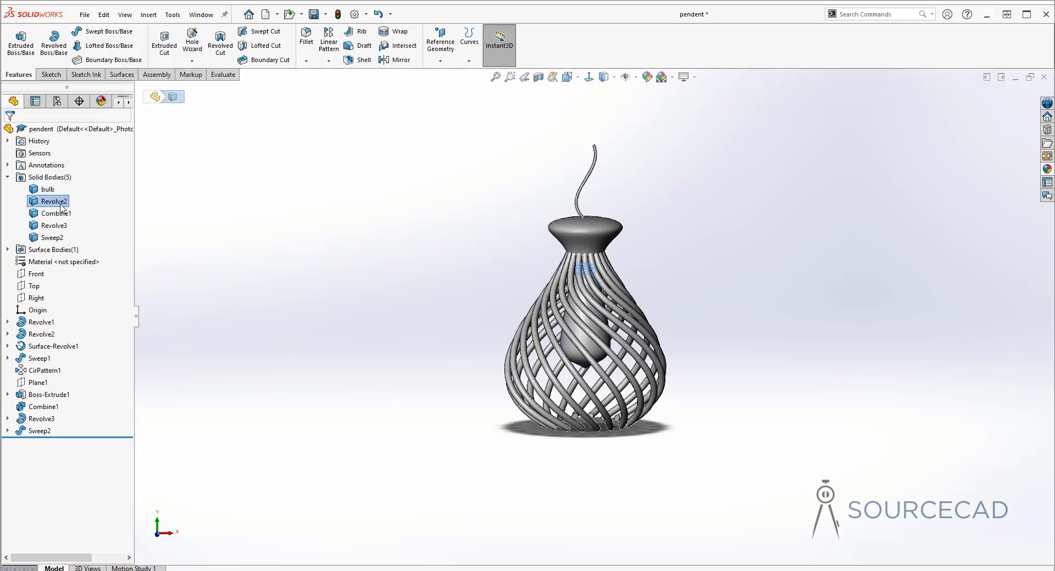
left_click(63, 202)
type("bulb cap")
key("Return")
Step: Rename the cage's solid body as lamp and the revolved top cap's body as lamp cap
left_click(68, 215)
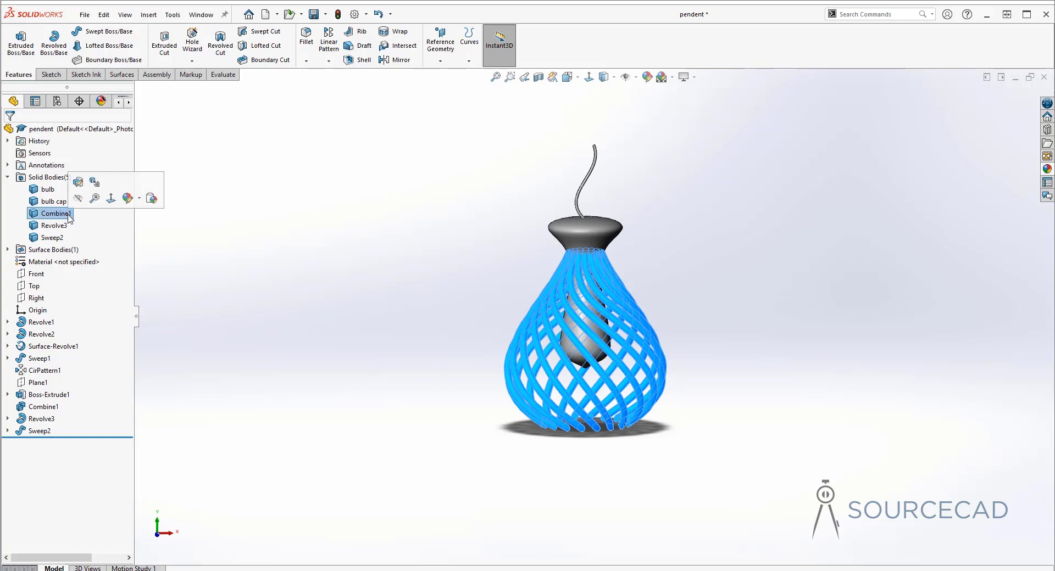
left_click(69, 215)
type("lamp")
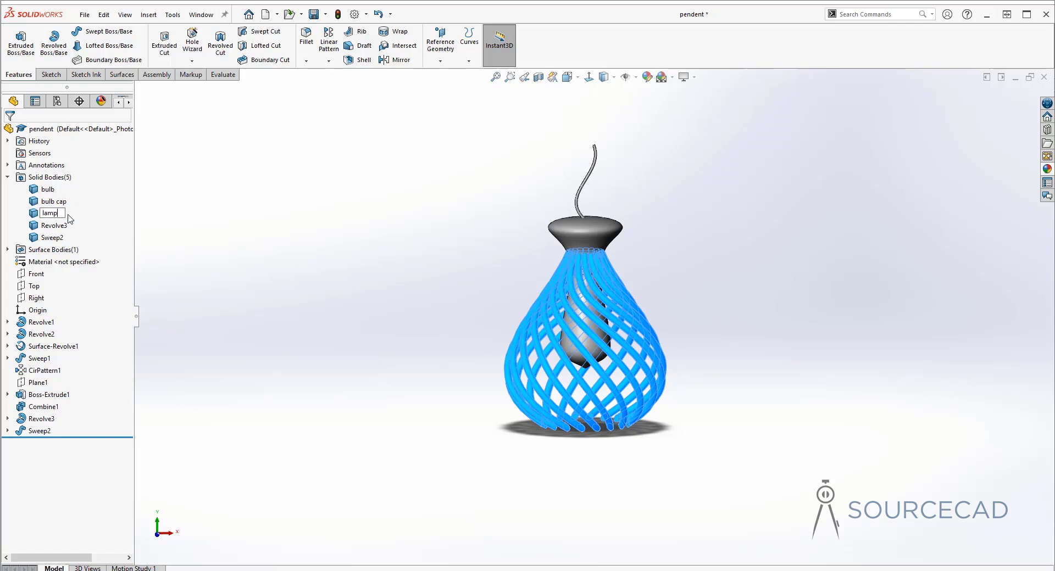
key("Return")
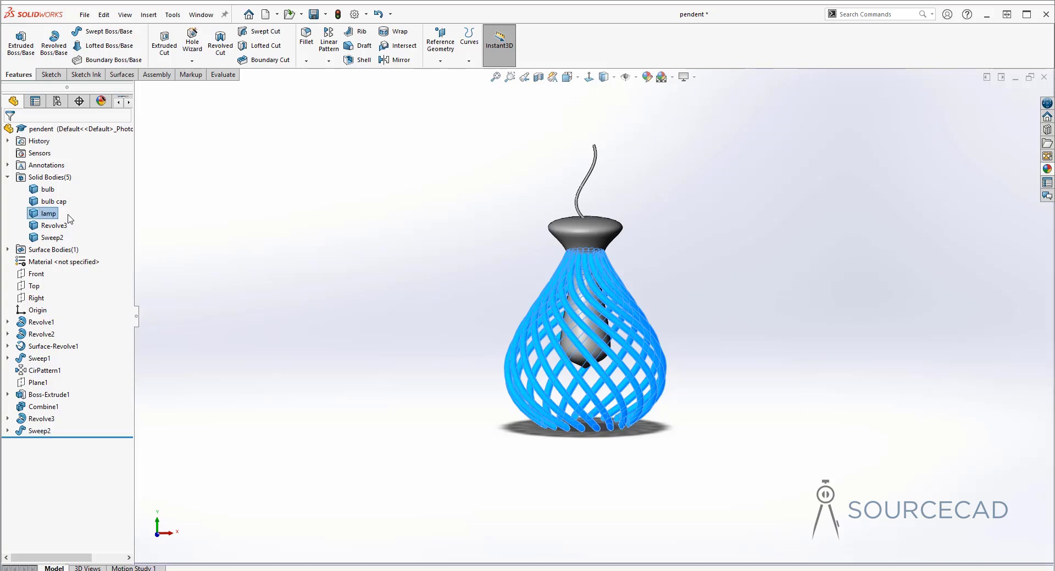
left_click(59, 225)
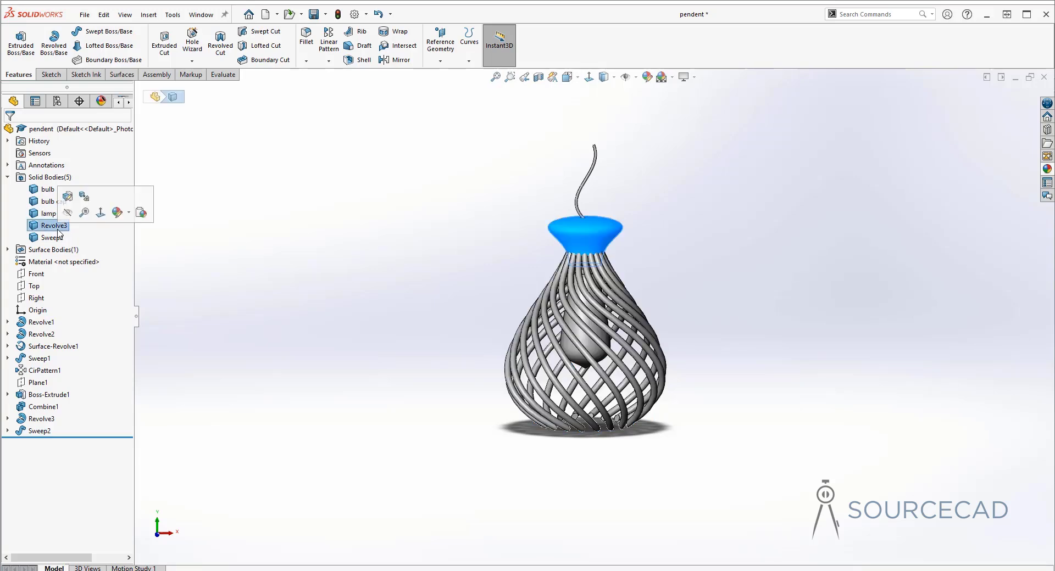
left_click(65, 230)
key("BackSpace")
key("Return")
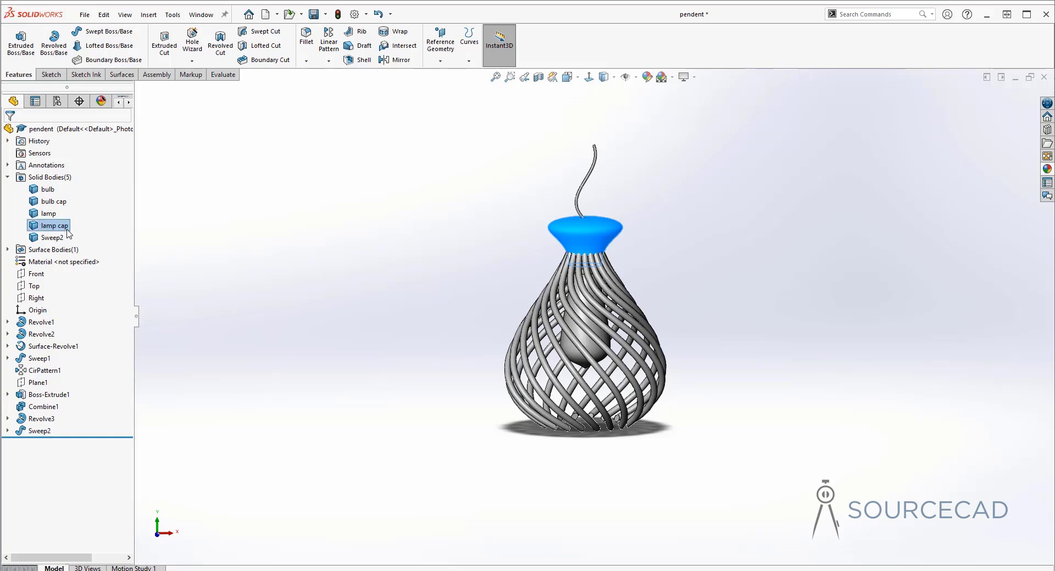
Step: Rename the swept cord's solid body as wire
left_click(61, 240)
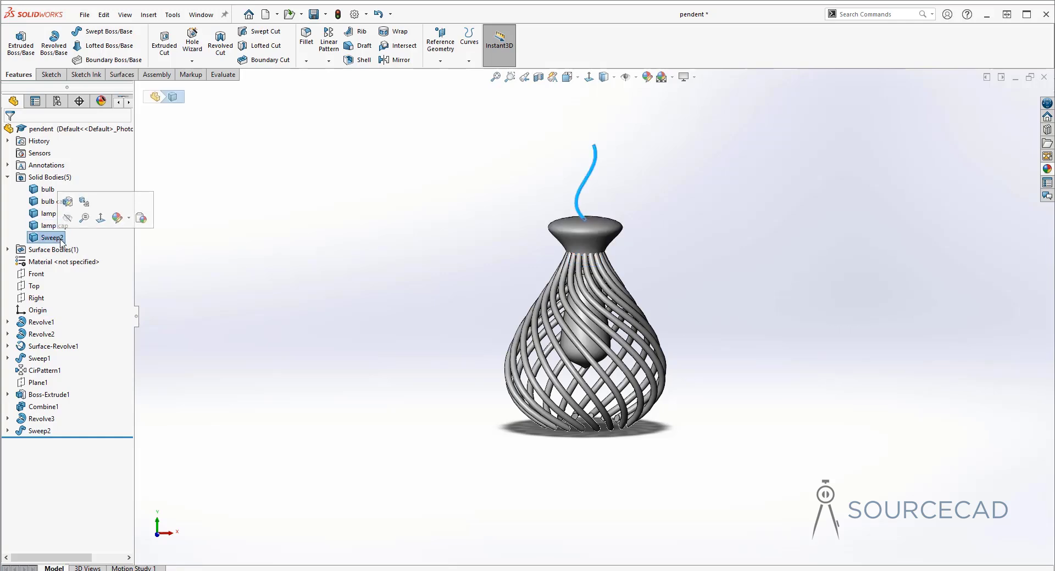
left_click(64, 241)
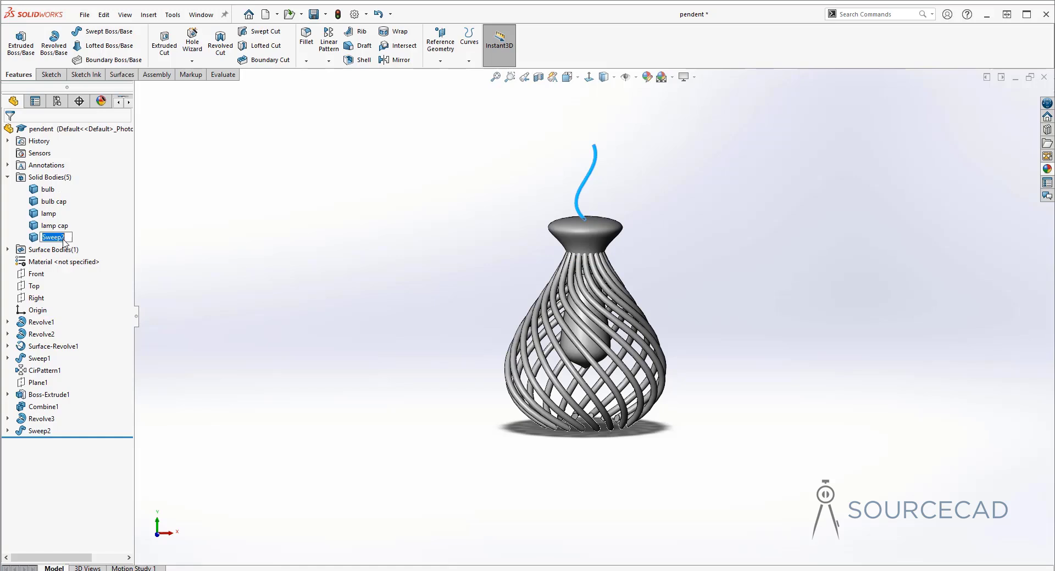
type("wire")
key("Return")
left_click(300, 277)
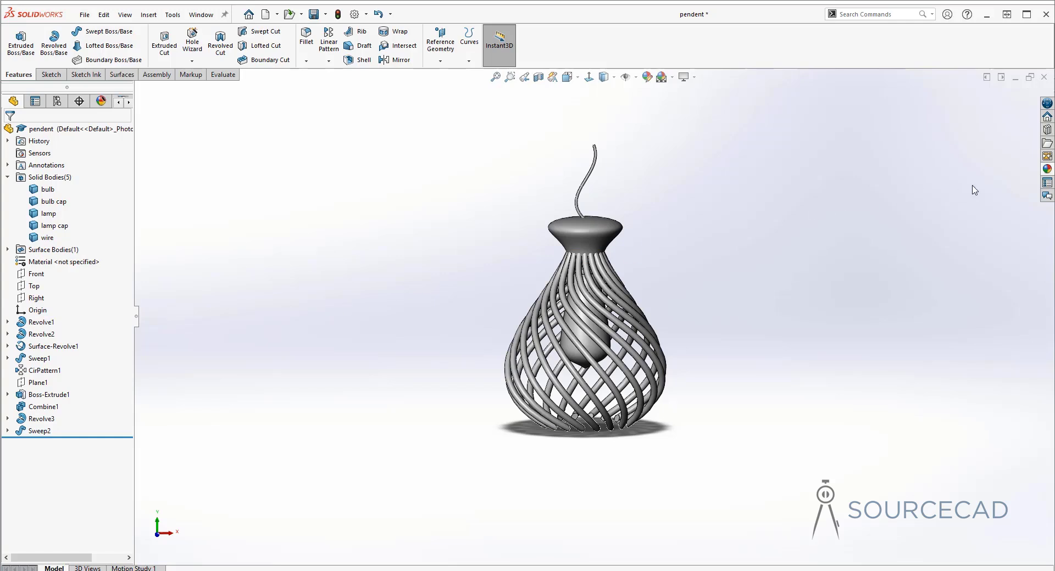
Step: Apply the shiny cream wax plastic appearance to the whole wire body
left_click(1048, 170)
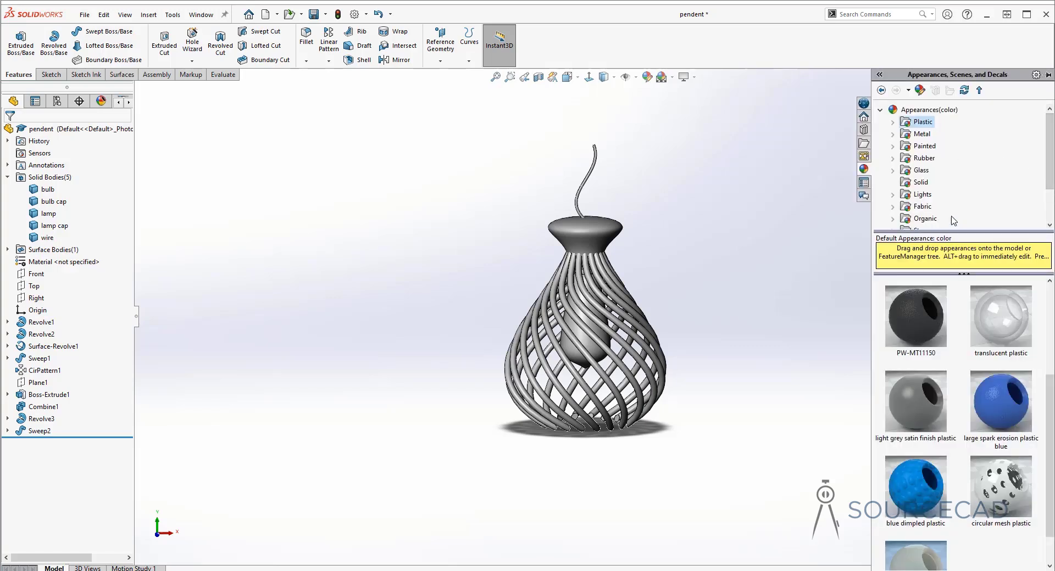
left_click(880, 111)
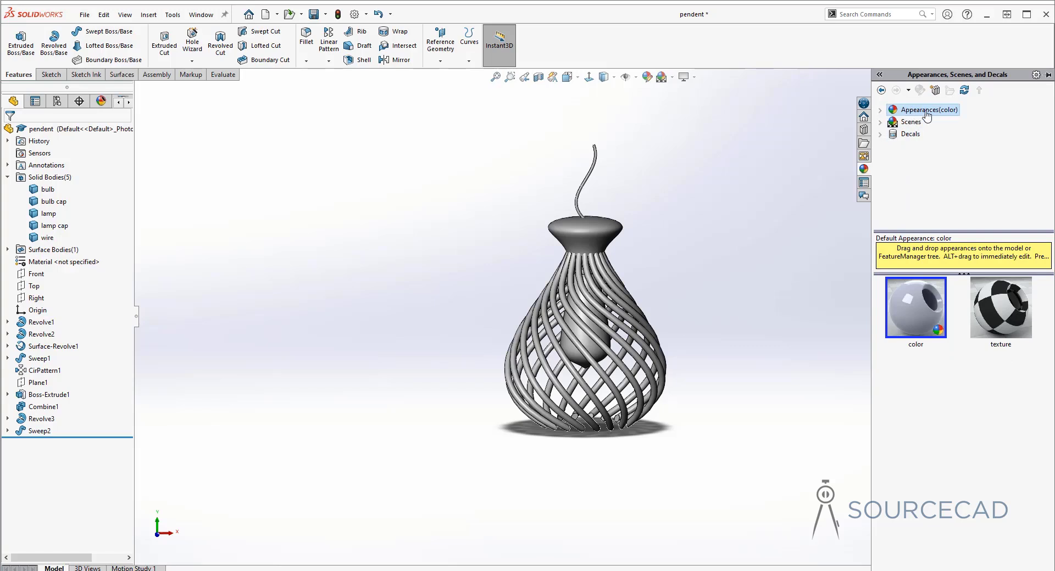
left_click(880, 110)
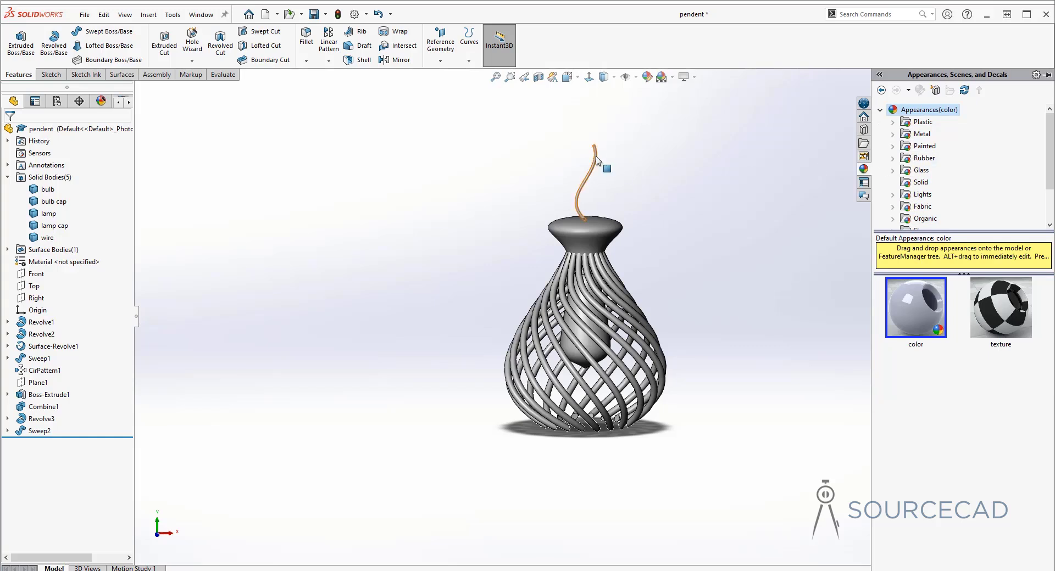
left_click(923, 122)
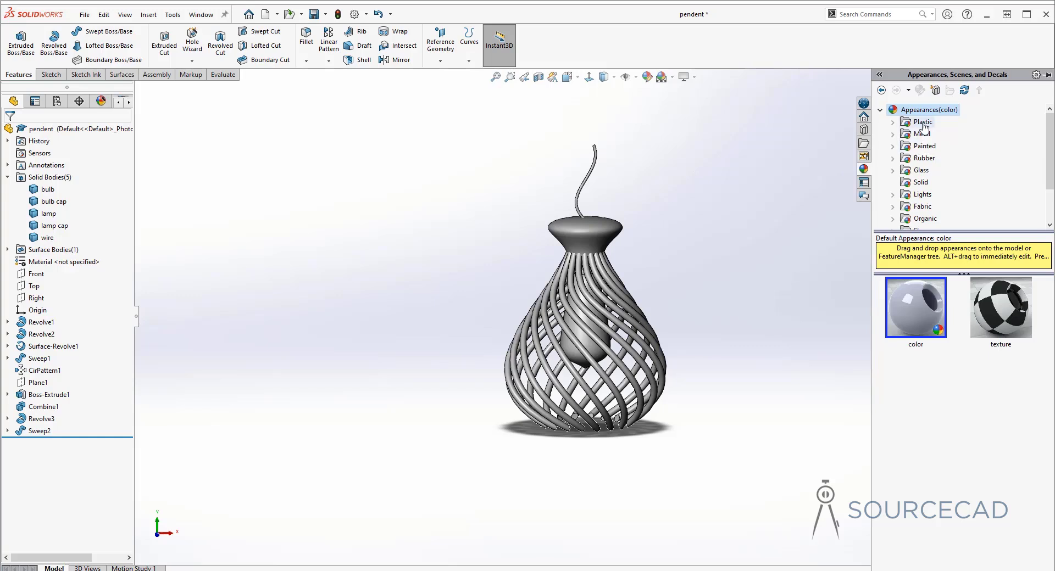
scroll(952, 390, "down", 3)
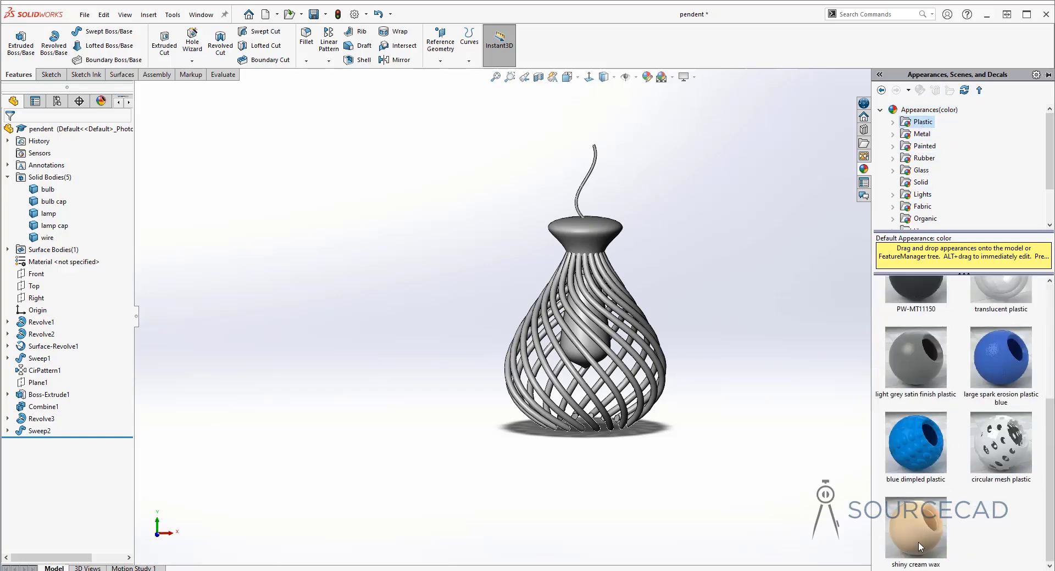
left_click_drag(918, 542, 604, 158)
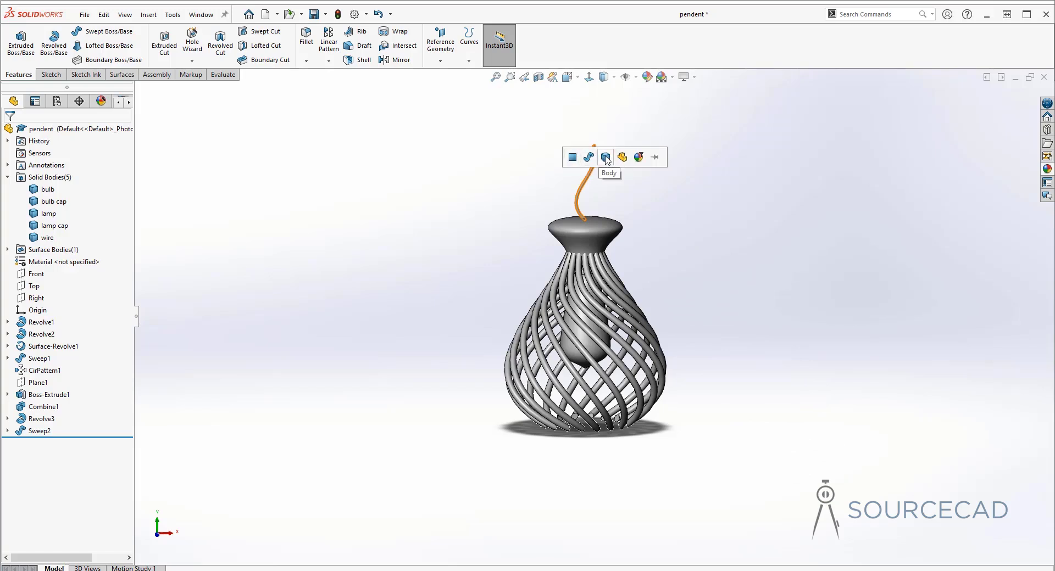
left_click_drag(607, 159, 606, 160)
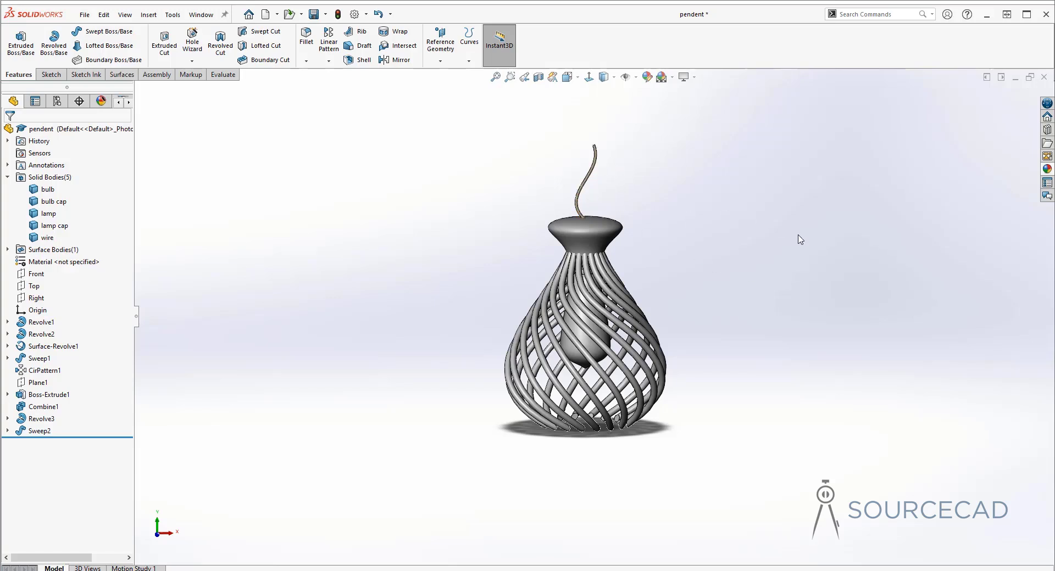
Step: Apply the matte iron metal appearance to the whole lamp cap body
left_click(1047, 170)
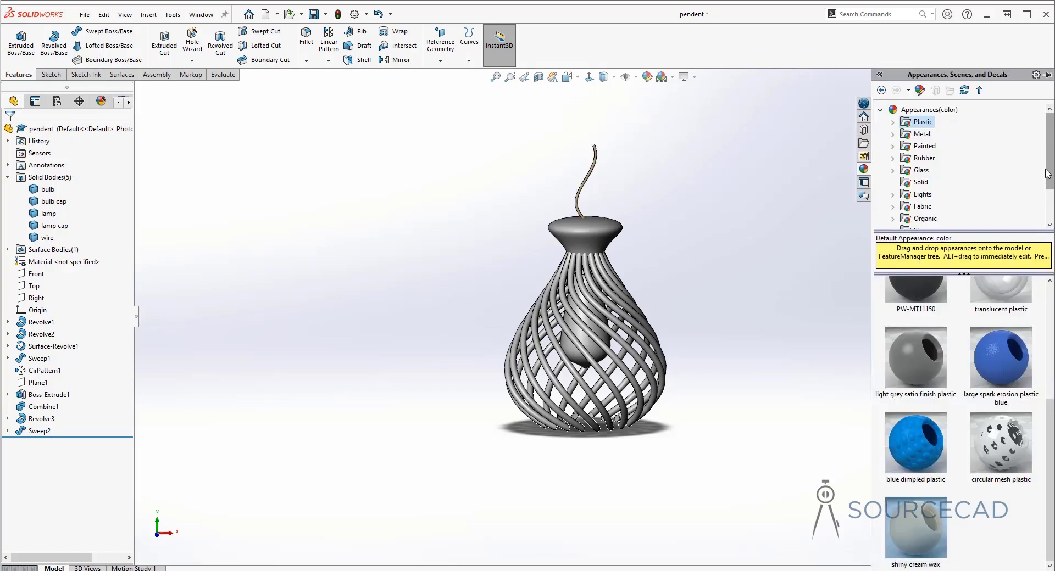
left_click(921, 136)
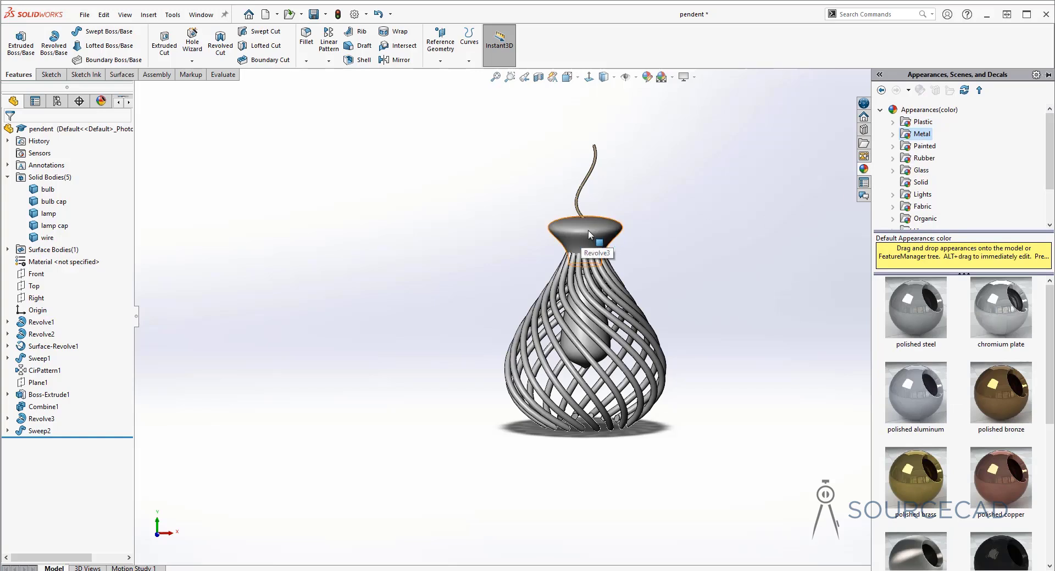
left_click(893, 134)
scroll(939, 200, "down", 4)
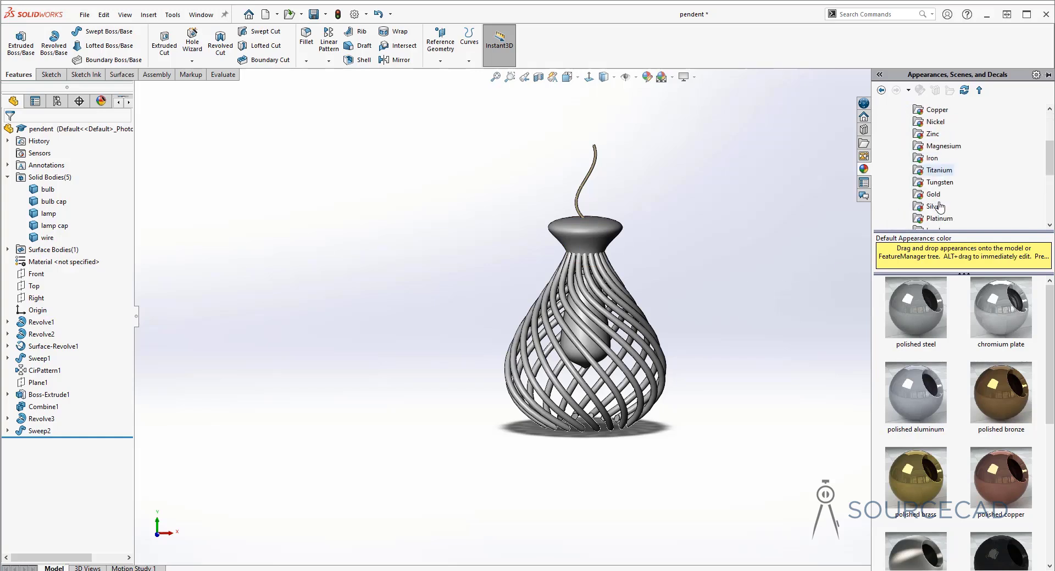
left_click(931, 122)
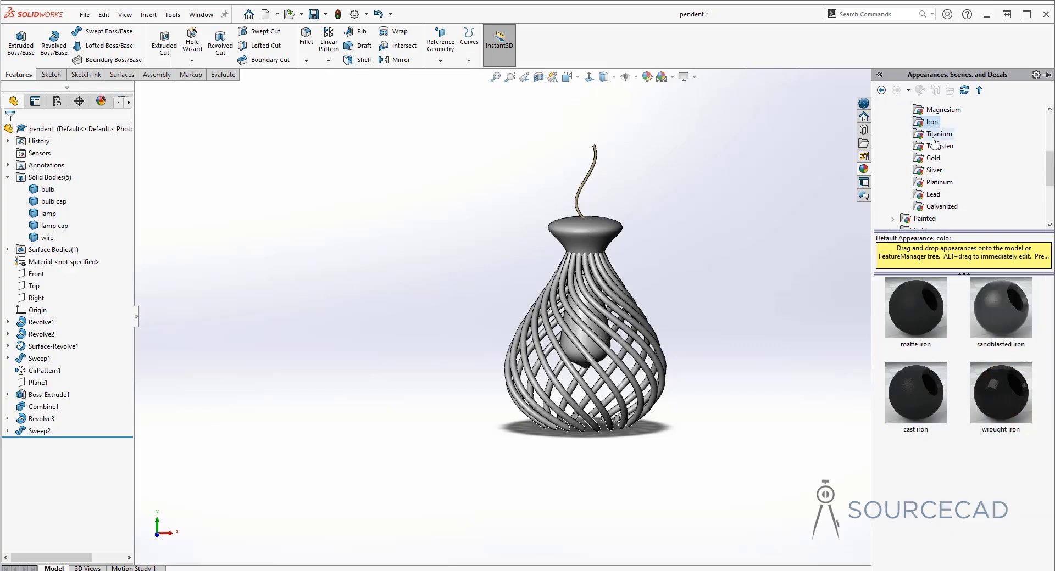
mouse_move(945, 344)
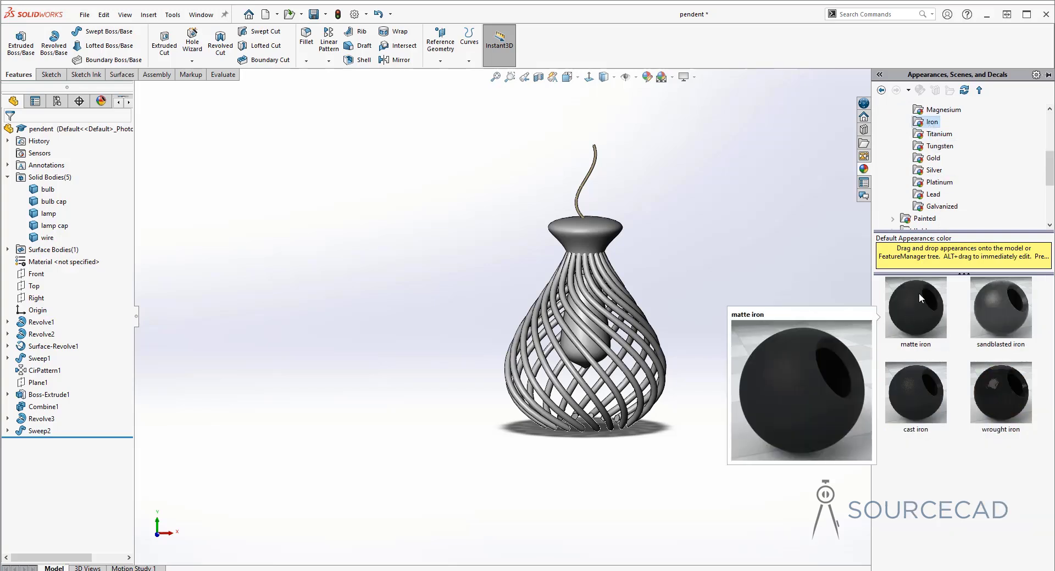
left_click_drag(921, 300, 605, 229)
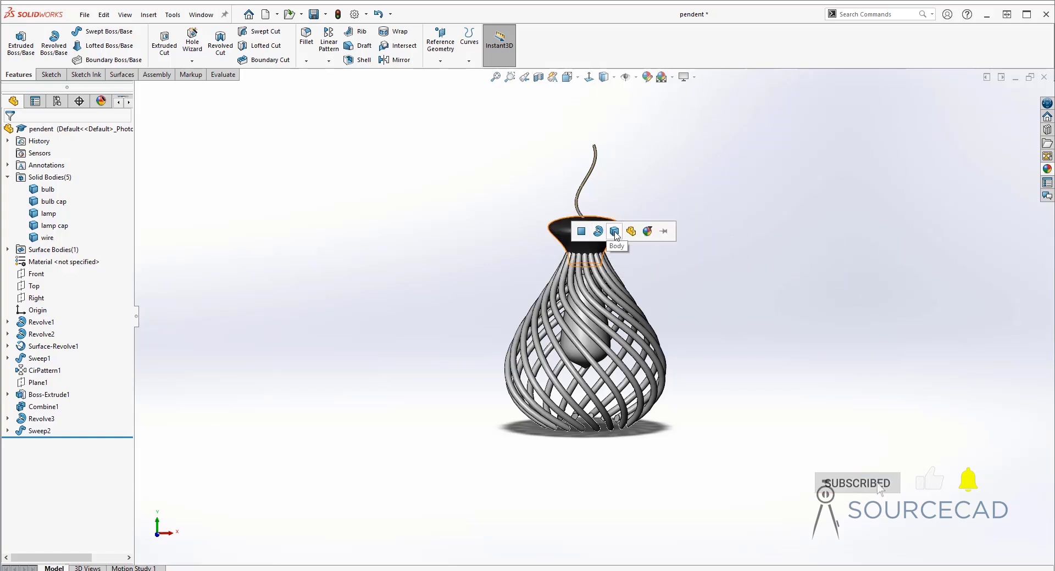
left_click(621, 229)
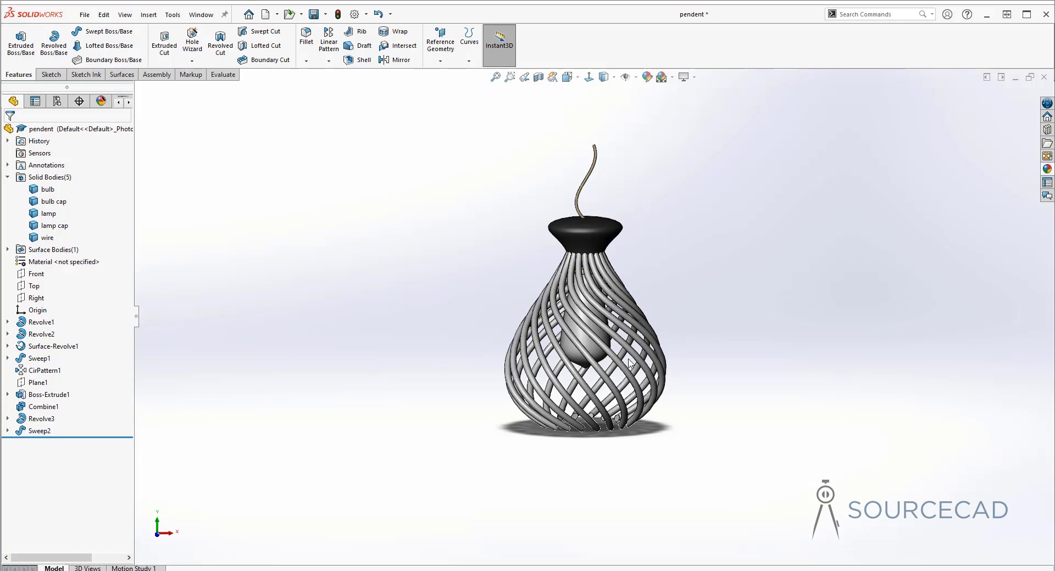
Step: Apply the brushed brass metal appearance to the whole lamp cage body
left_click(1047, 170)
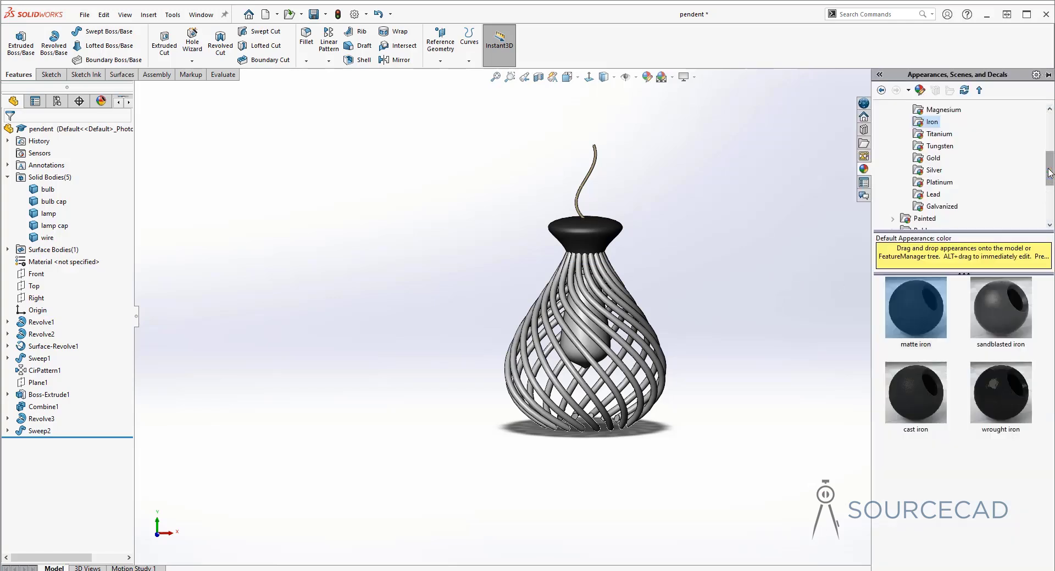
scroll(961, 192, "up", 2)
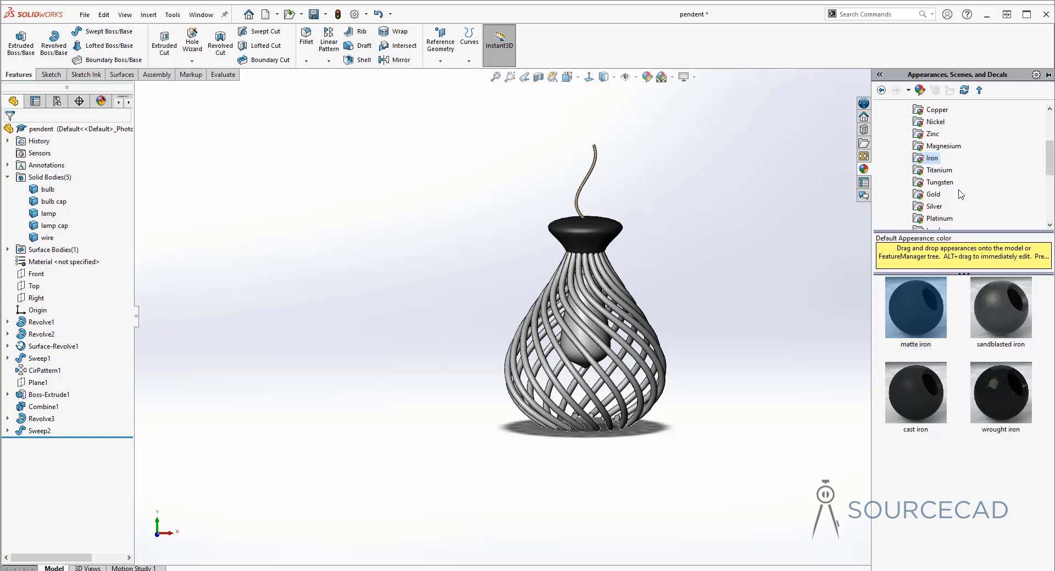
left_click(934, 134)
mouse_move(994, 308)
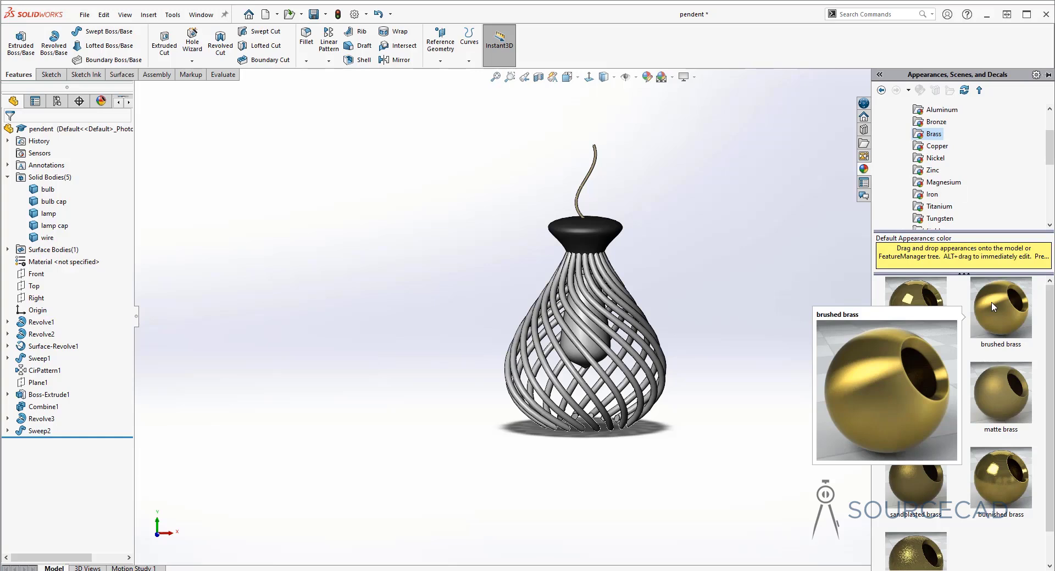
mouse_move(924, 301)
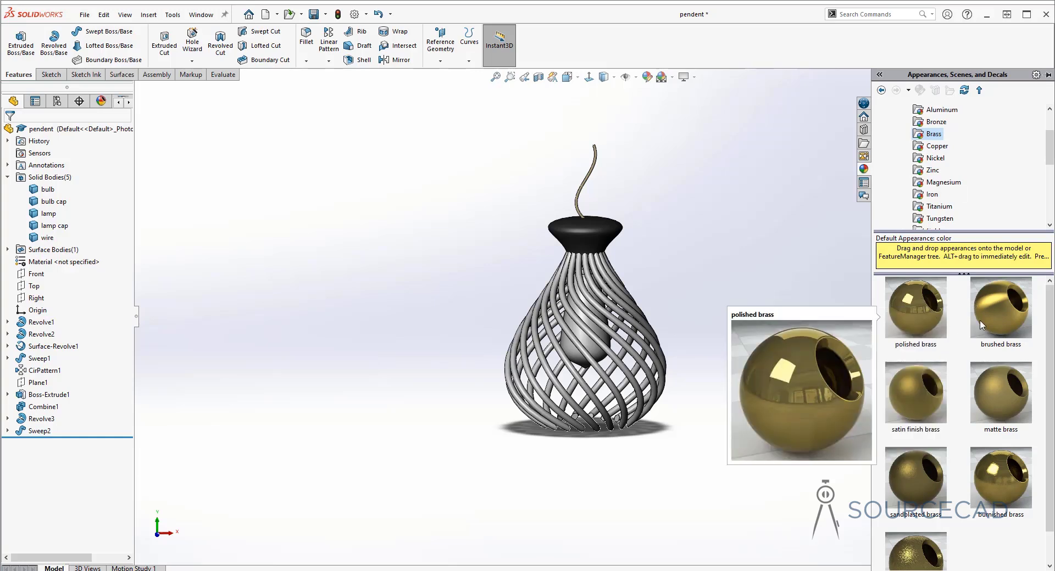
mouse_move(998, 311)
left_mouse_down()
mouse_move(697, 257)
mouse_move(635, 314)
left_mouse_up()
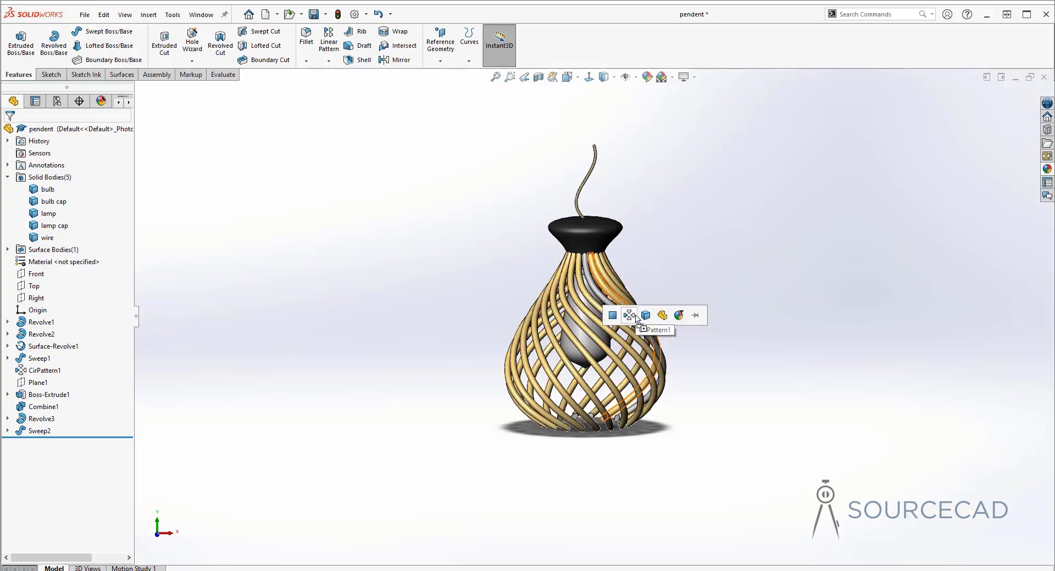
left_click(644, 318)
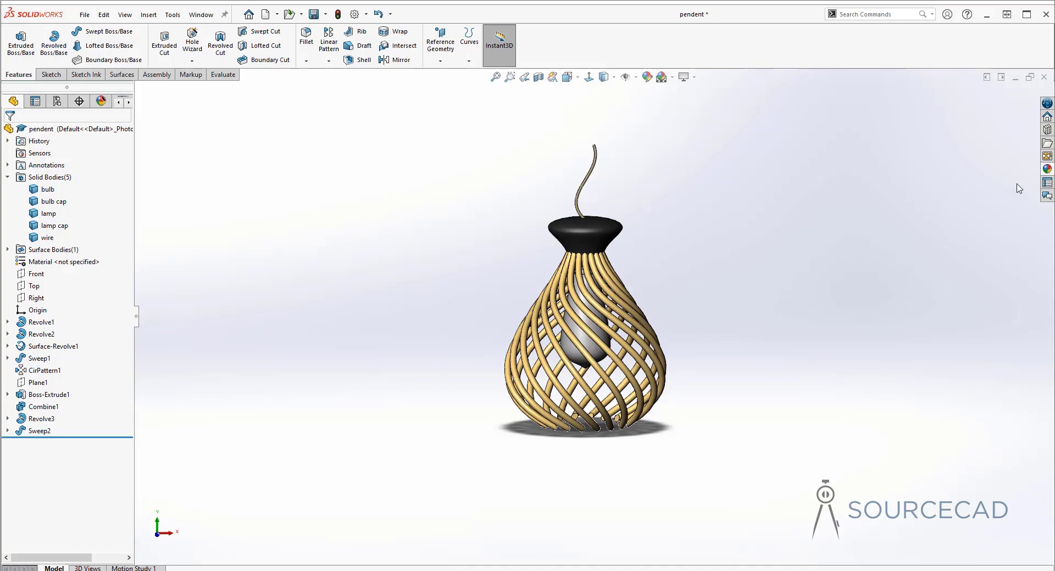
Step: Try the polished brass appearance on the whole lamp cage body
left_click(1047, 168)
left_click_drag(901, 321, 645, 336)
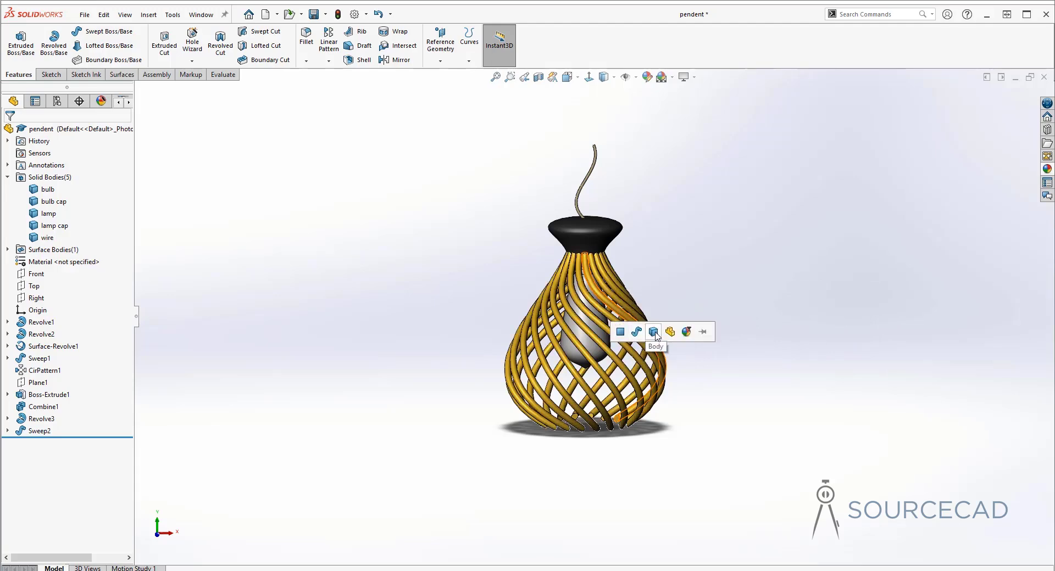
left_click(637, 332)
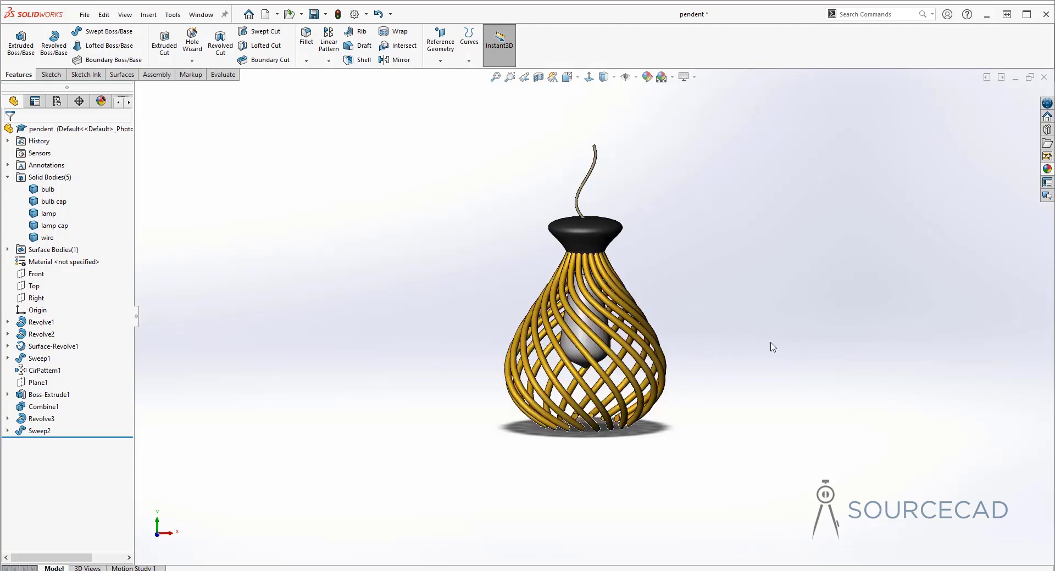
Step: Return the lamp cage body to the brushed brass appearance
left_click(1049, 170)
left_click_drag(996, 318, 653, 340)
left_click(651, 336)
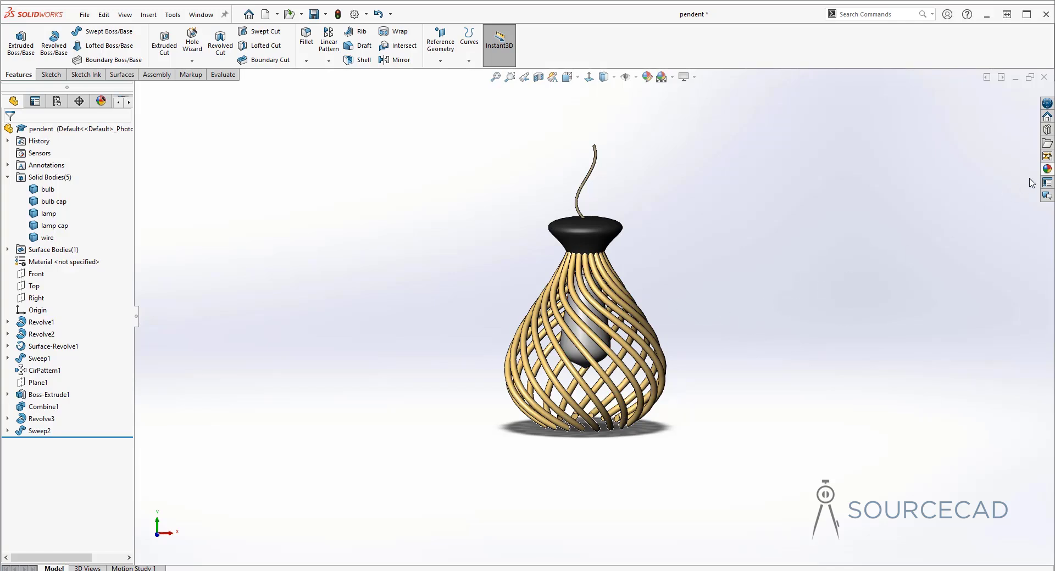
Step: Apply the clear glass appearance to the whole bulb body inside the cage
left_click(1050, 171)
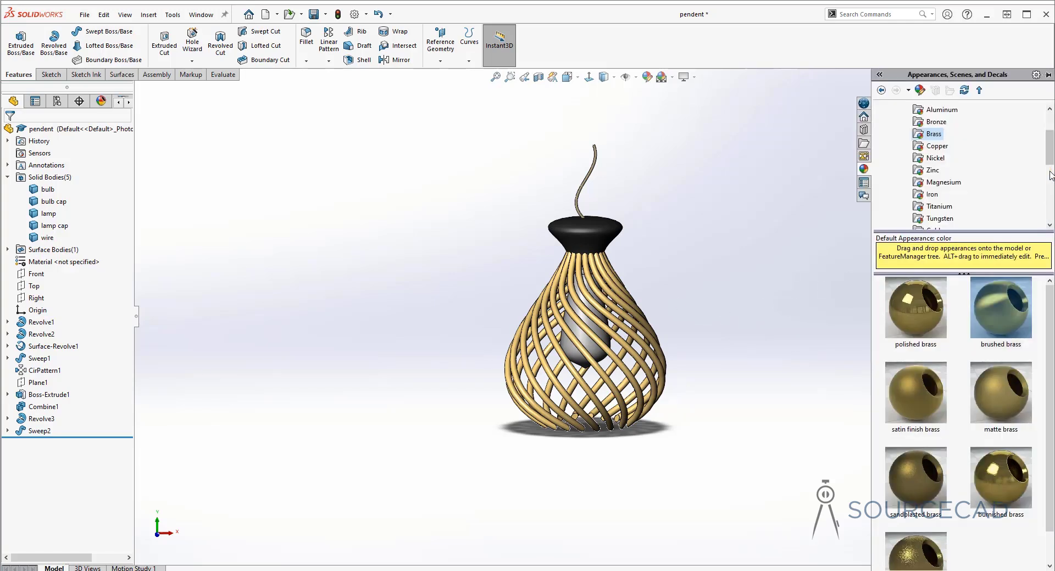
scroll(963, 182, "up", 2)
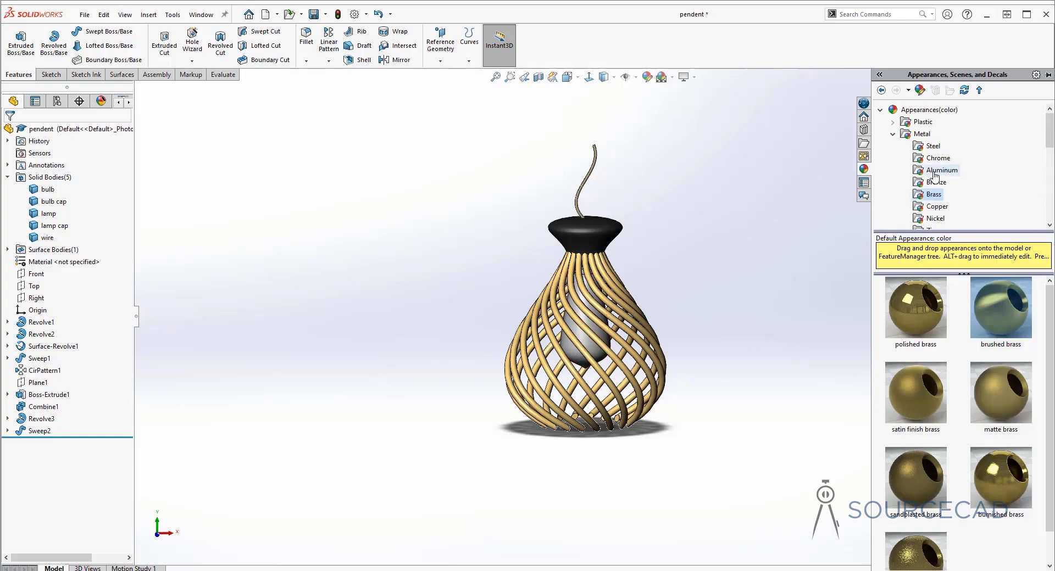
left_click(893, 134)
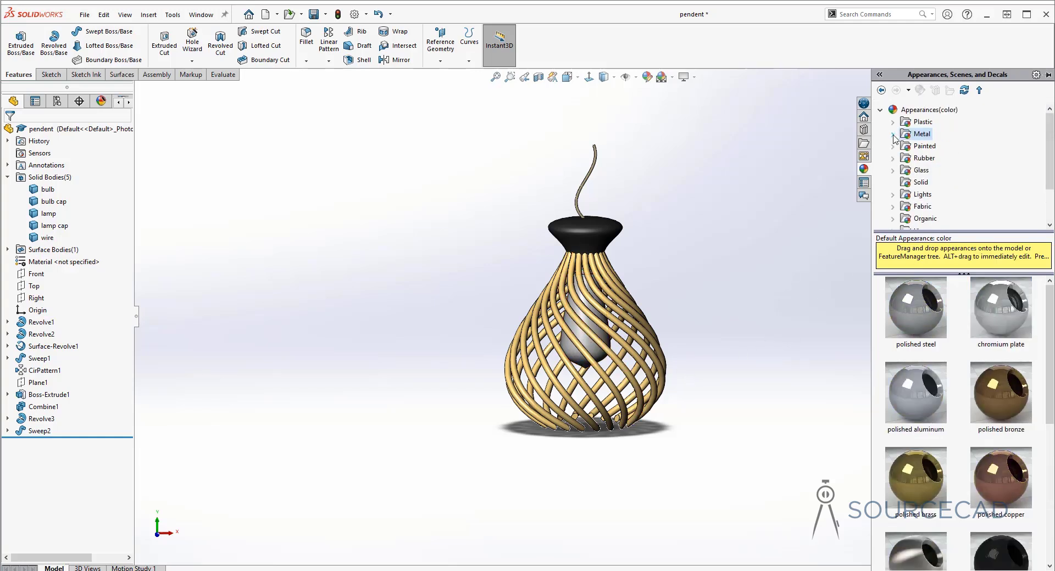
left_click(921, 171)
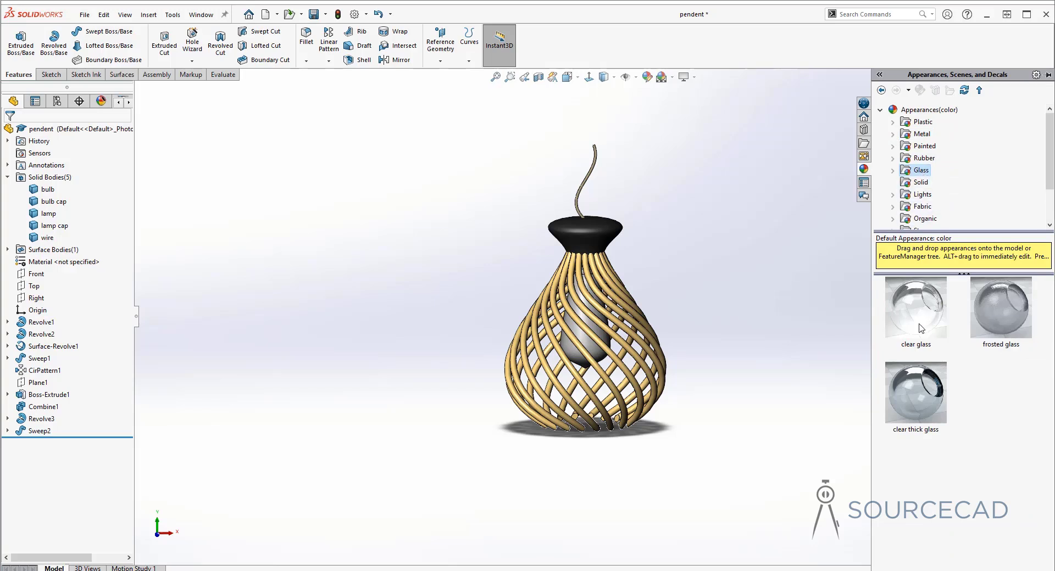
mouse_move(921, 328)
left_click_drag(927, 314, 597, 362)
left_click(600, 423)
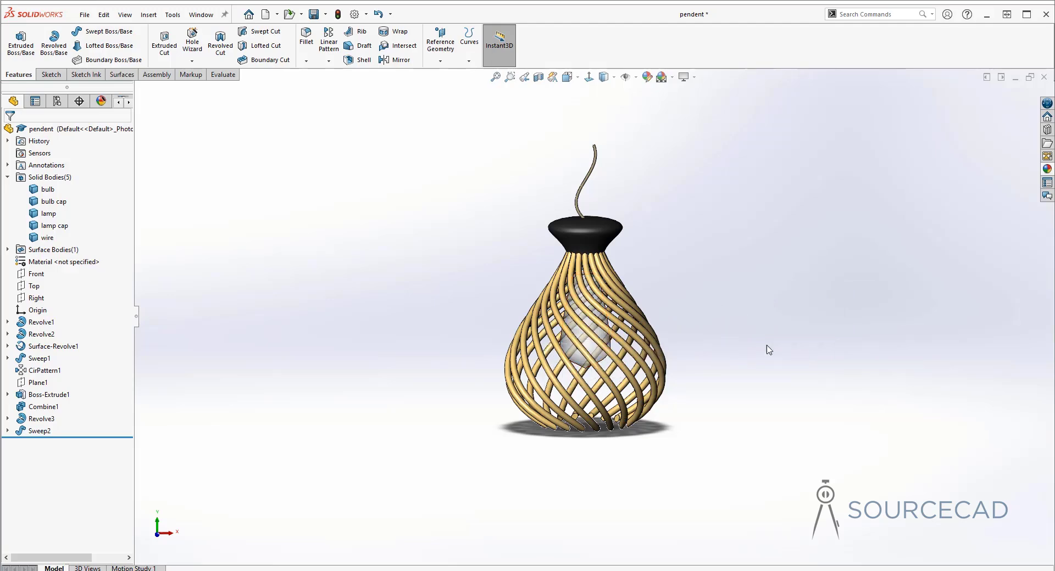
Step: Apply the matte aluminum metal appearance to the whole bulb cap body above the glass bulb
scroll(604, 286, "down", 8)
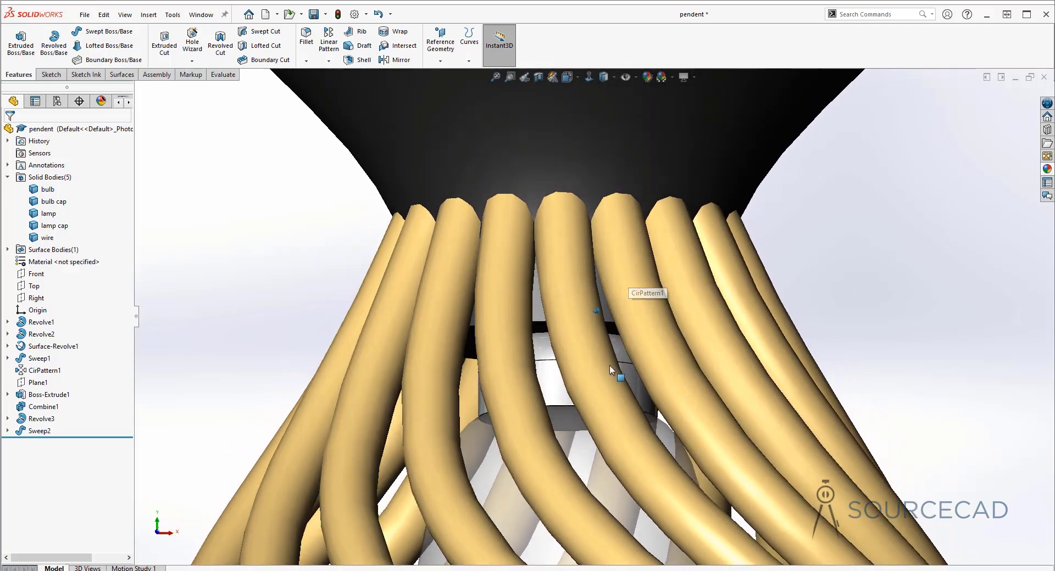
scroll(540, 379, "down", 1)
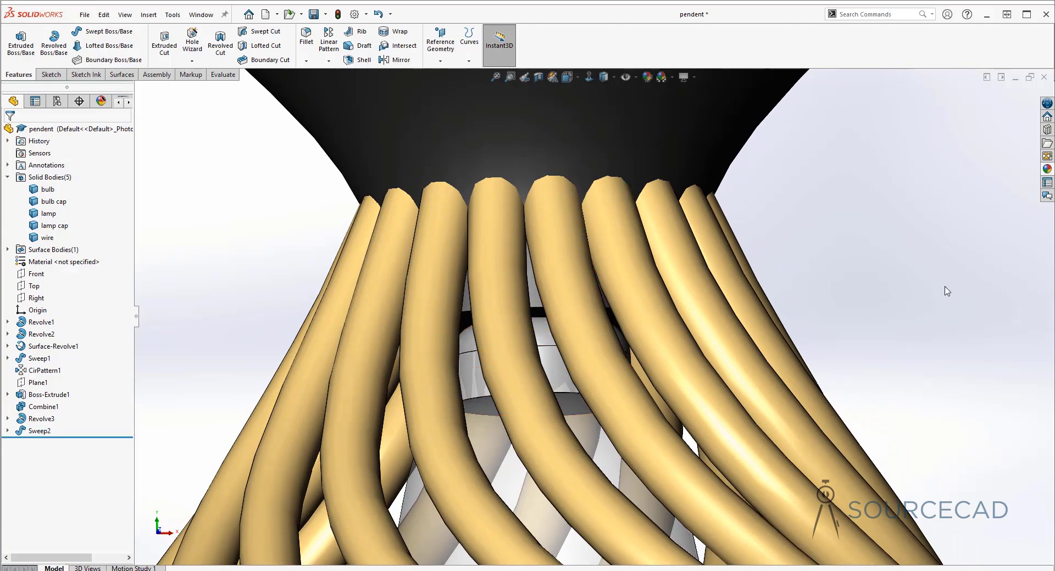
left_click(1048, 170)
left_click(922, 134)
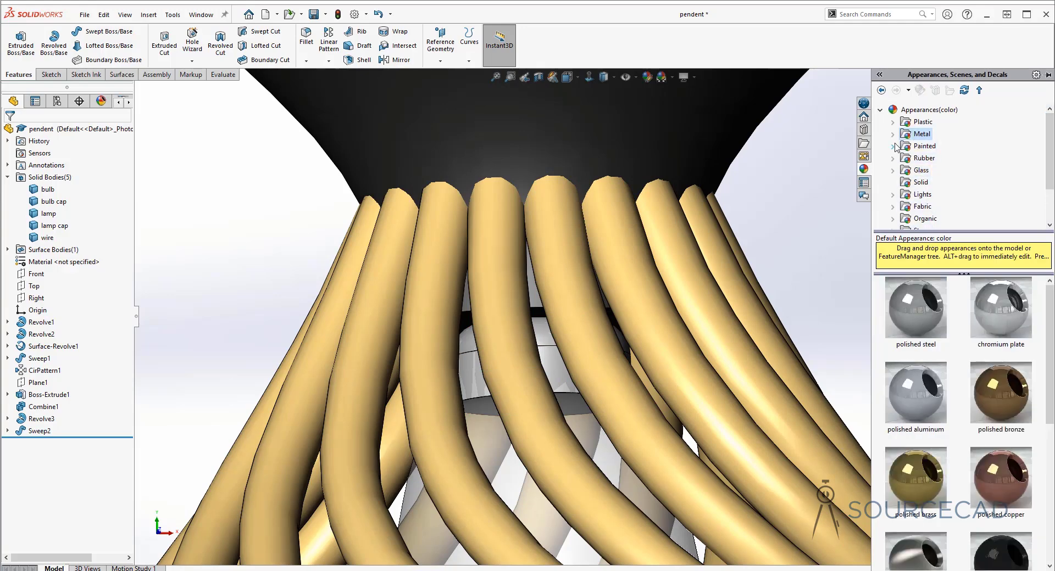
left_click(893, 134)
left_click(938, 147)
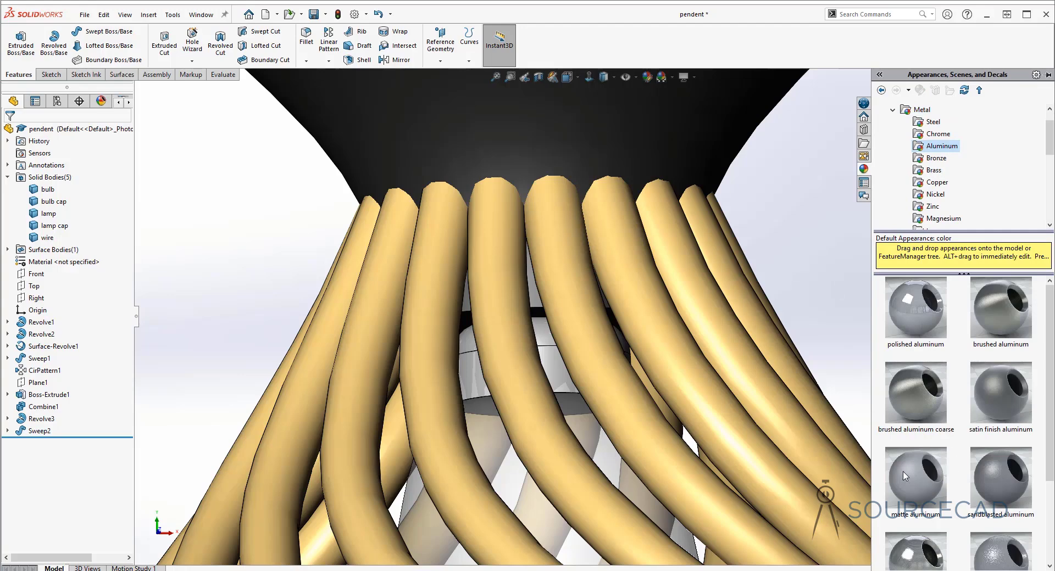
left_click_drag(918, 484, 566, 371)
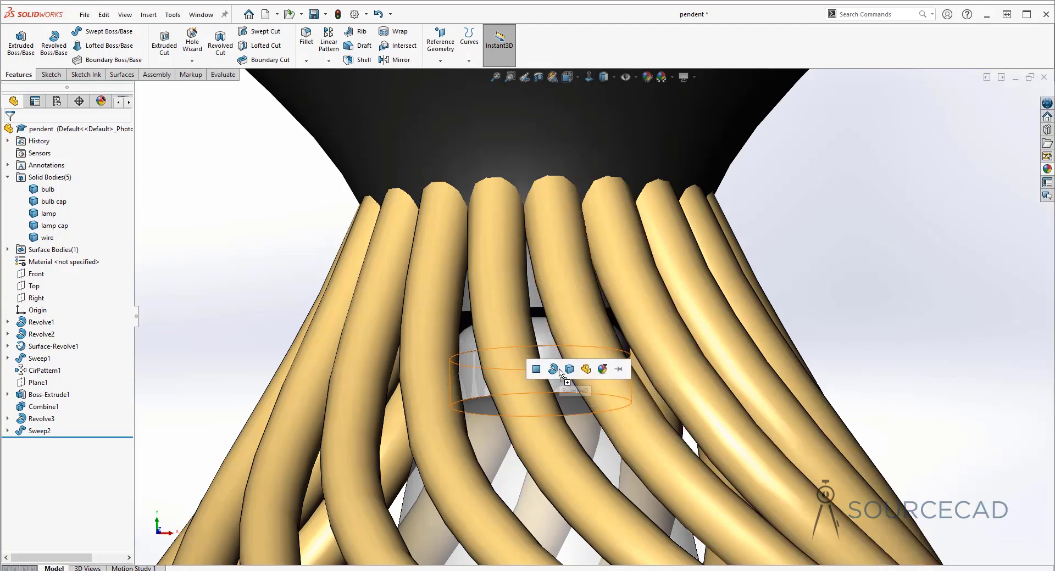
left_click(570, 370)
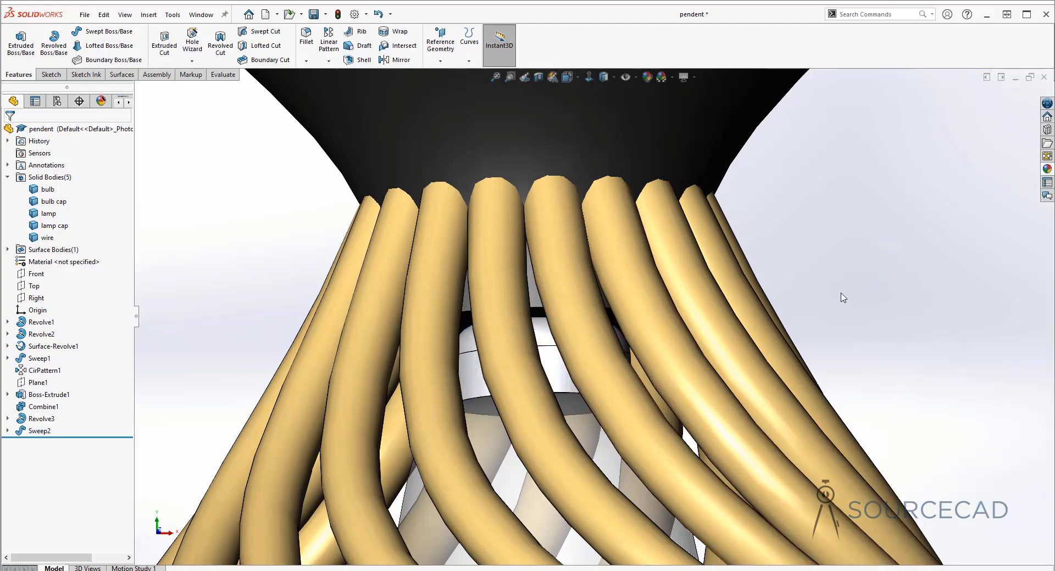
key("f")
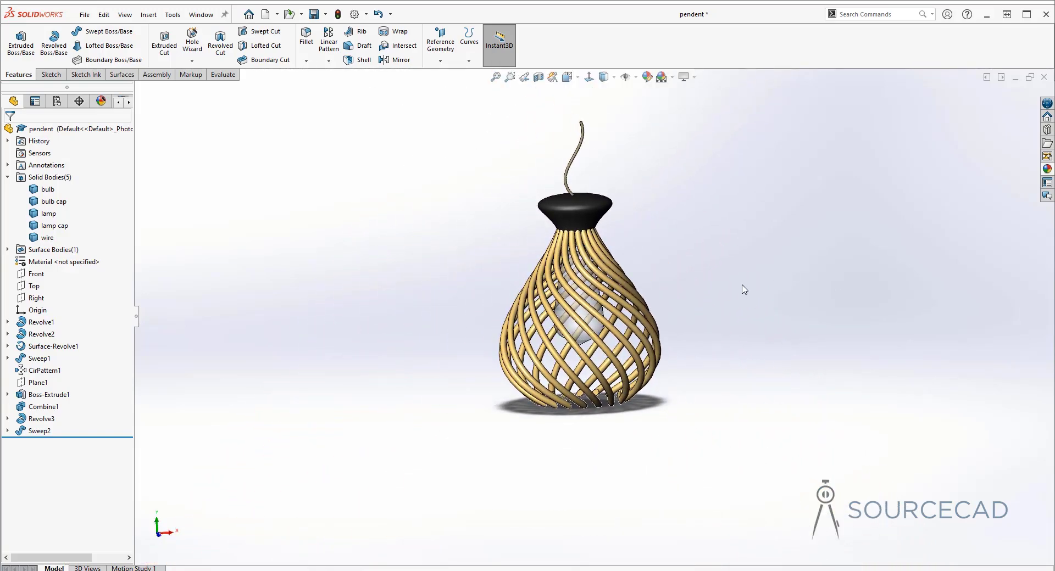
middle_click_drag(743, 290, 542, 354)
key("ctrl+7")
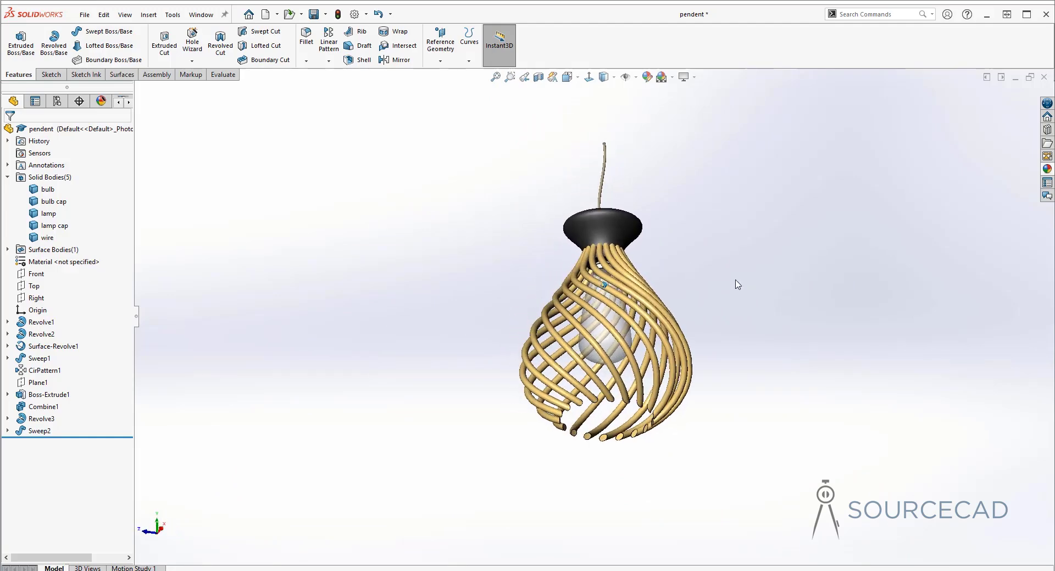
mouse_move(738, 285)
middle_mouse_down()
mouse_move(700, 302)
mouse_move(702, 292)
mouse_move(761, 284)
middle_mouse_up()
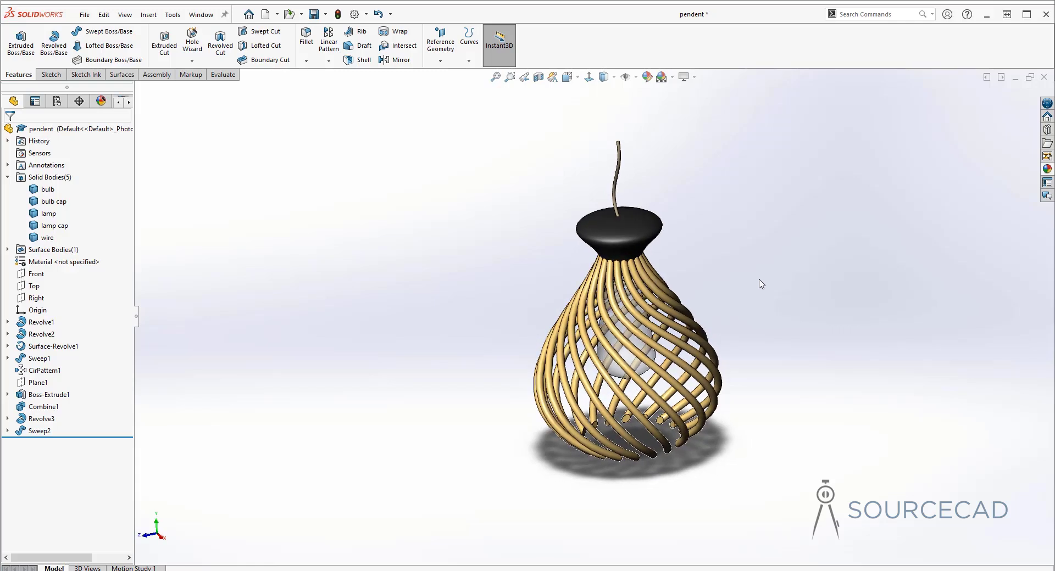